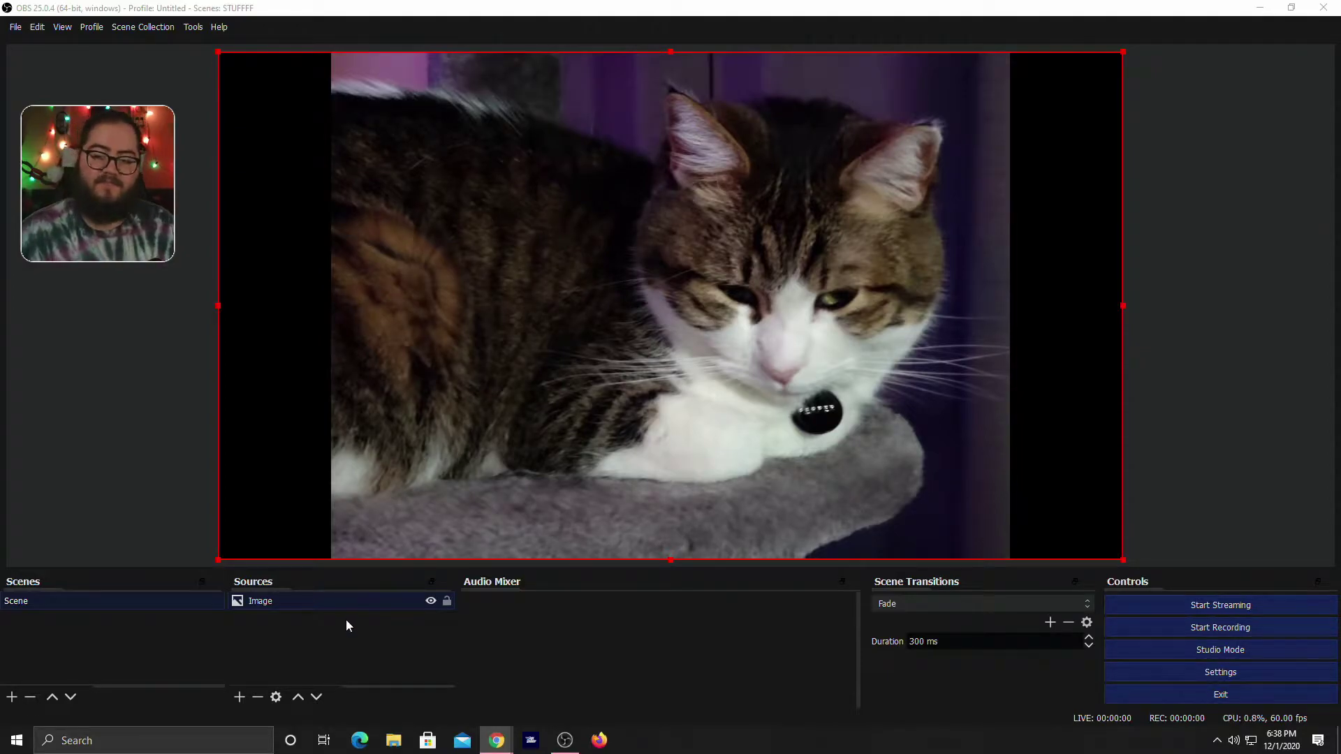
# Add a new Image source named Image 2 using the file IMG_20191215_123123__01.jpg from the Video Files folder
pyautogui.rightClick(300, 622)
pyautogui.moveTo(371, 635)
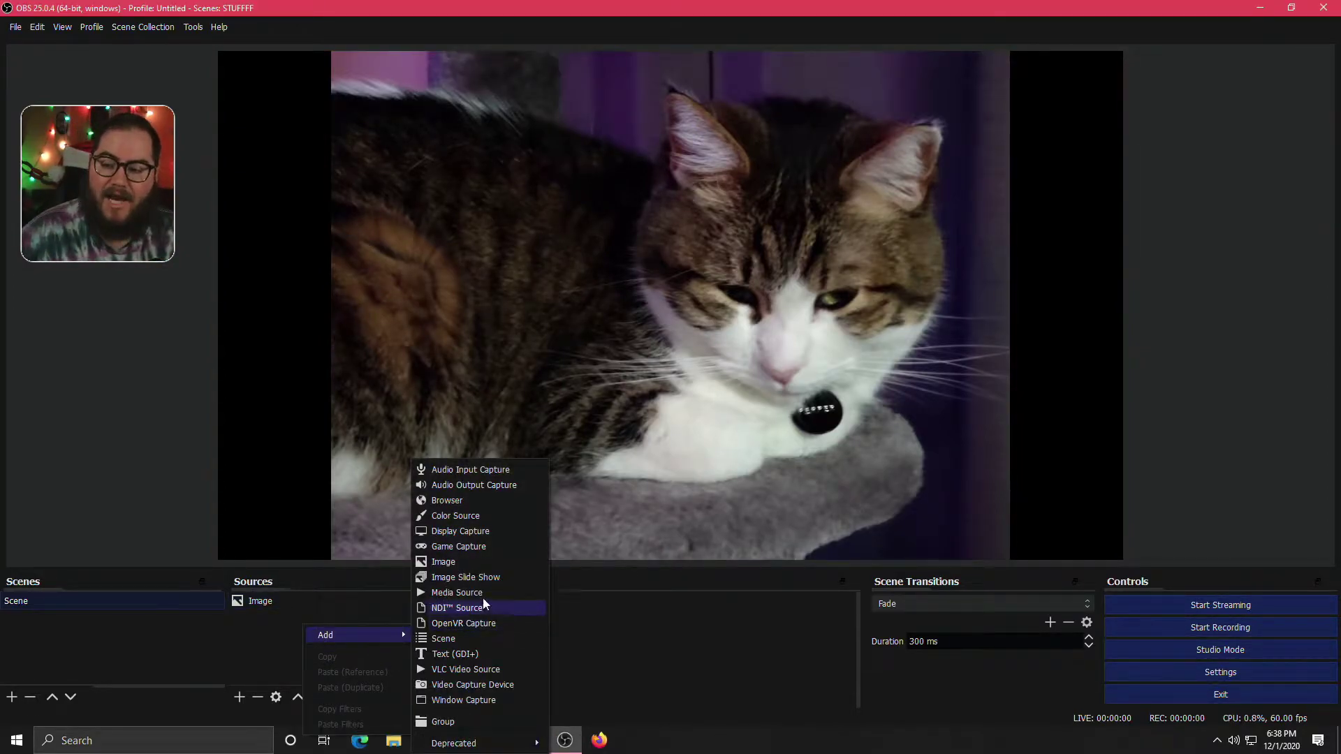
pyautogui.click(488, 562)
pyautogui.click(700, 461)
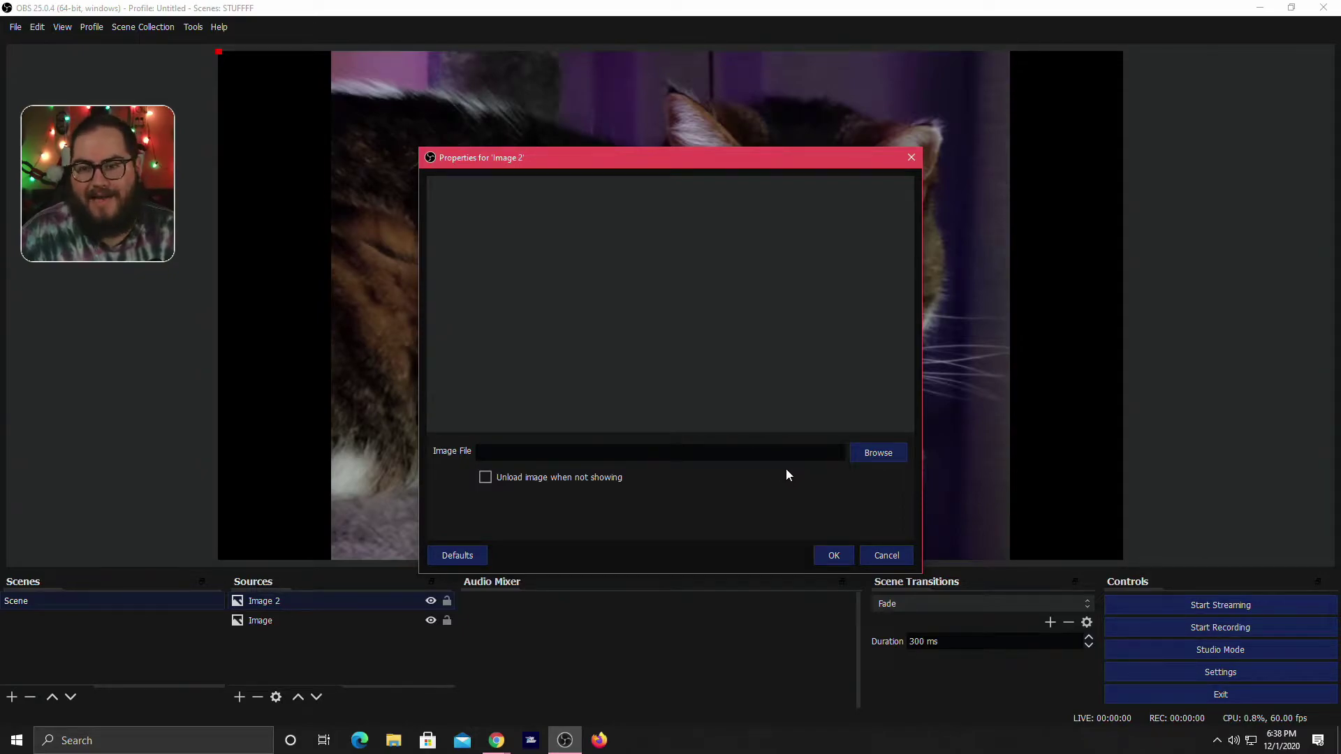
pyautogui.click(872, 454)
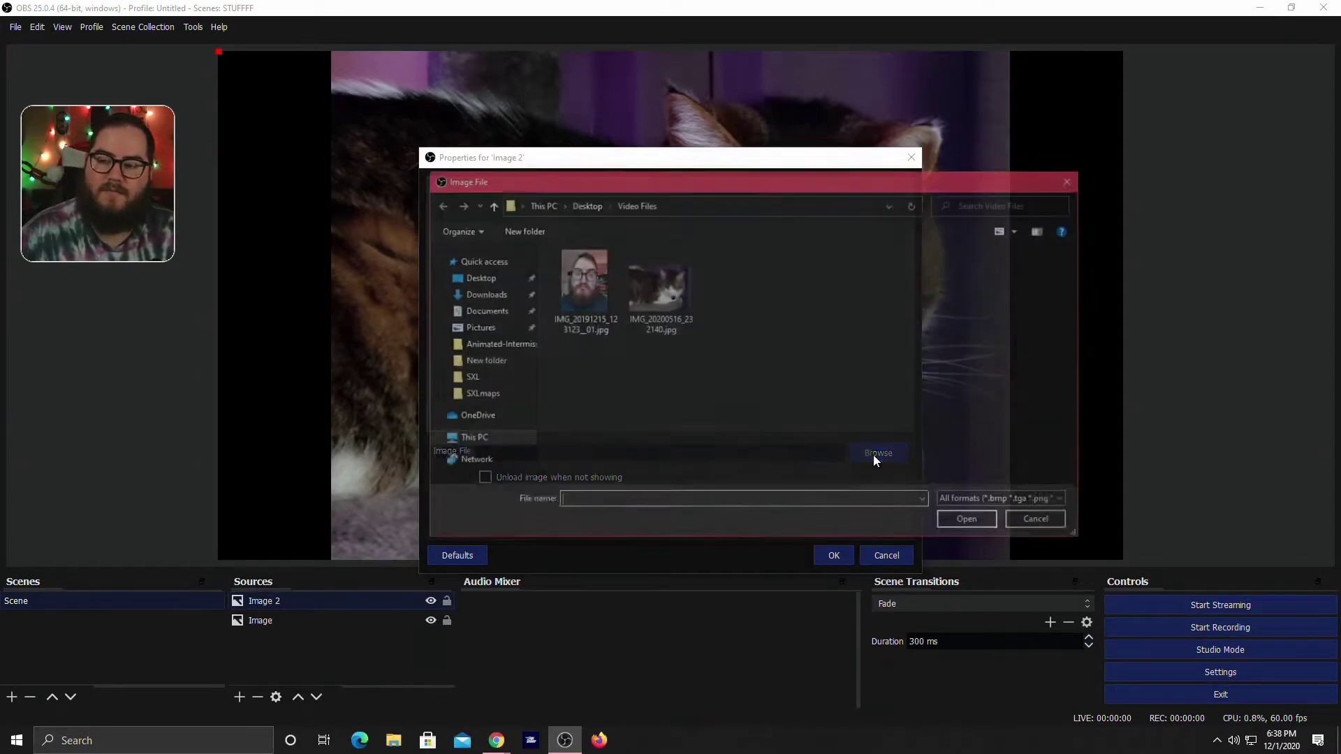
pyautogui.doubleClick(588, 275)
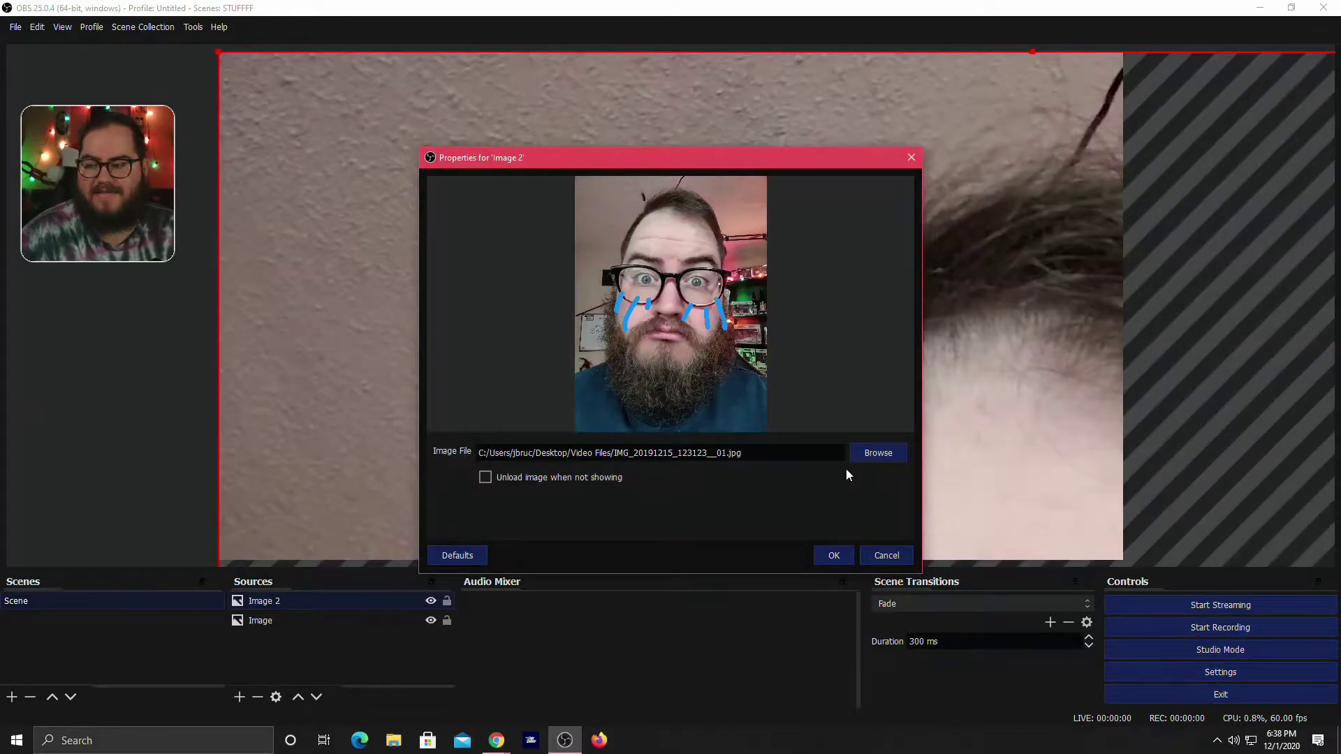
pyautogui.click(834, 556)
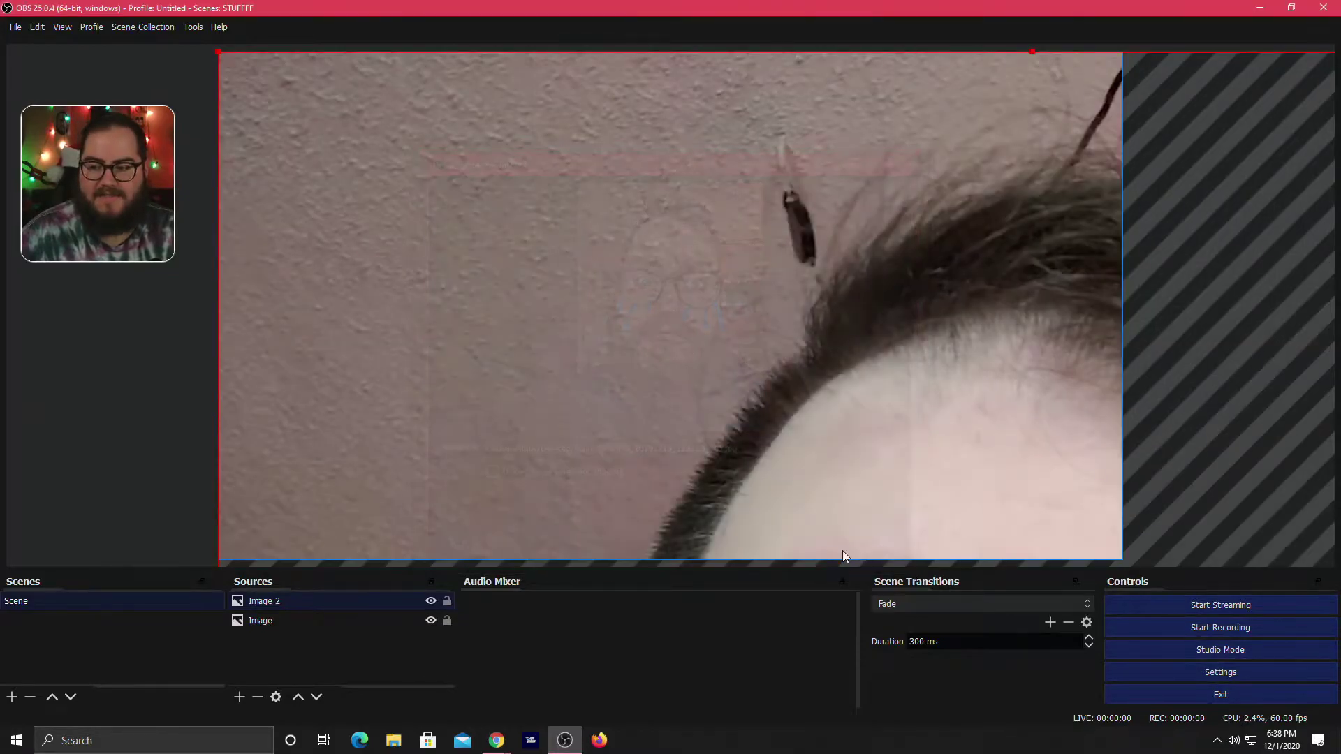
# Fit Image 2 to the screen, then scale it down and place it near the canvas's lower-left corner
pyautogui.rightClick(995, 365)
pyautogui.moveTo(1058, 335)
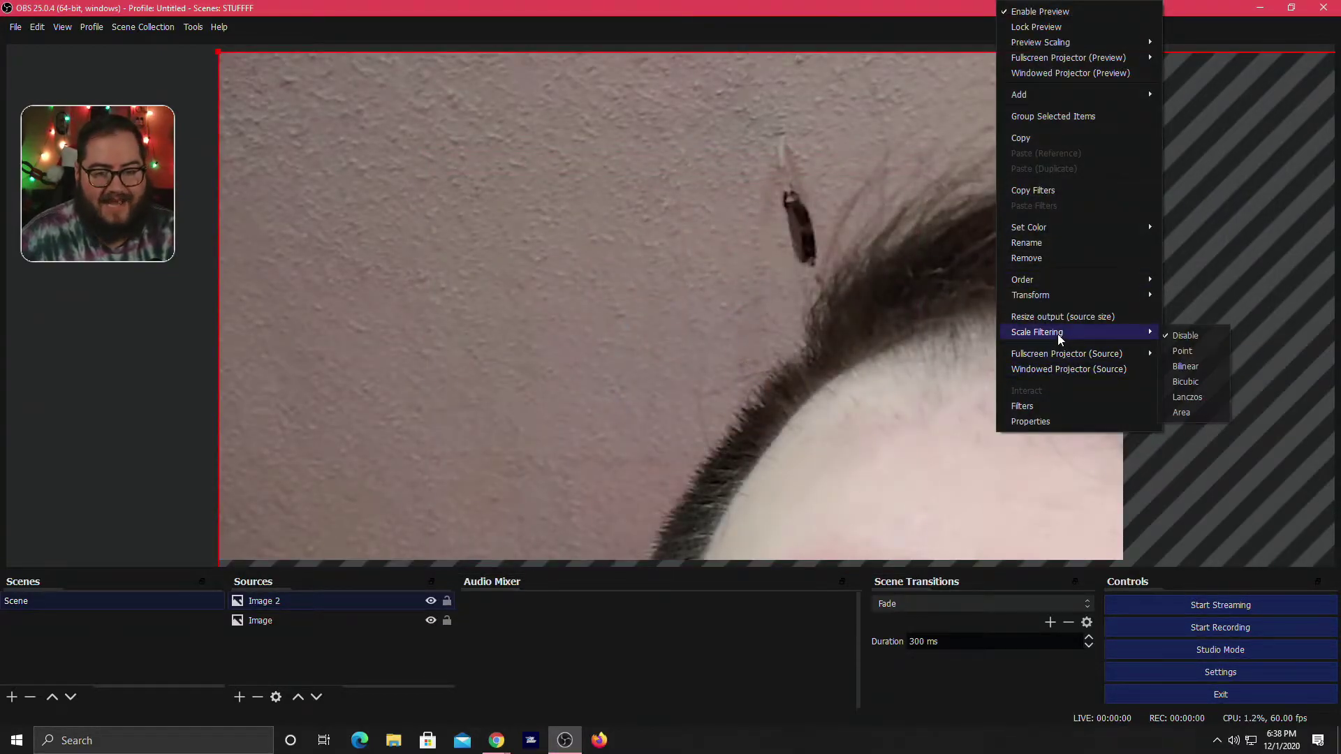
pyautogui.moveTo(1112, 300)
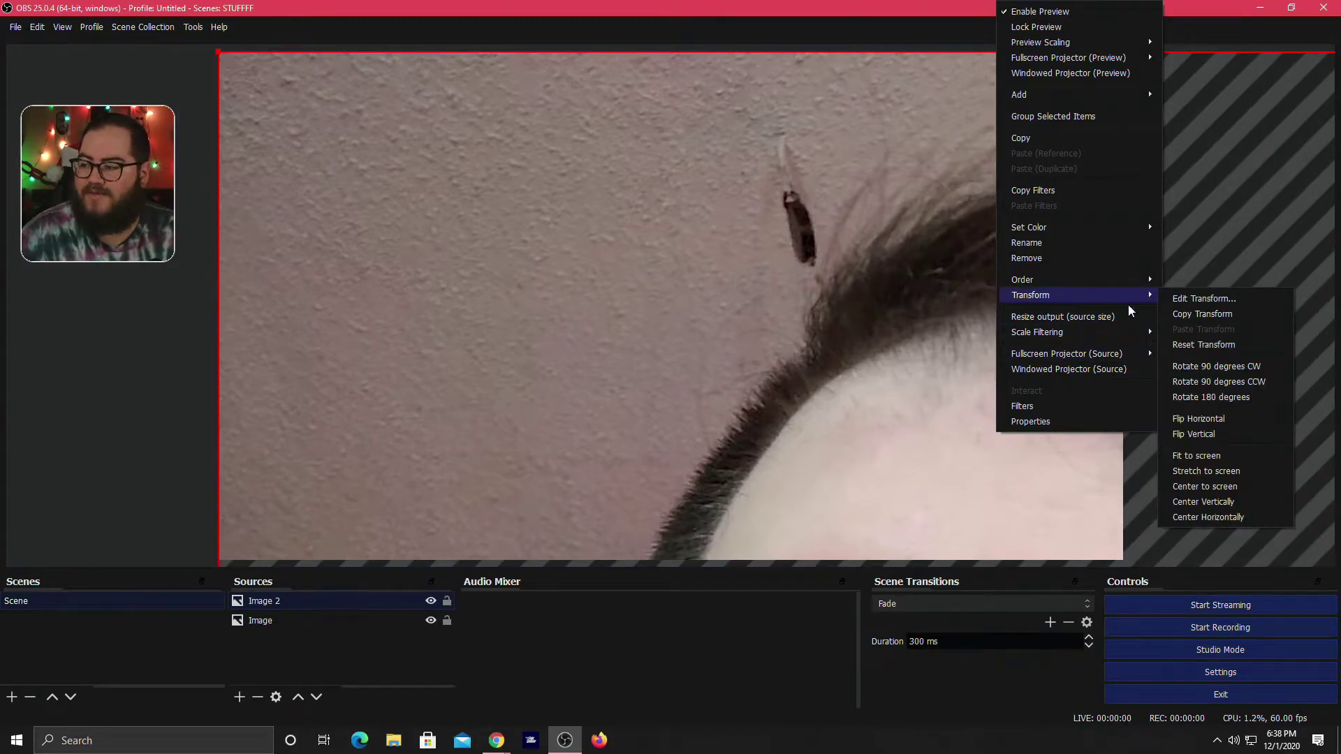
pyautogui.click(1199, 453)
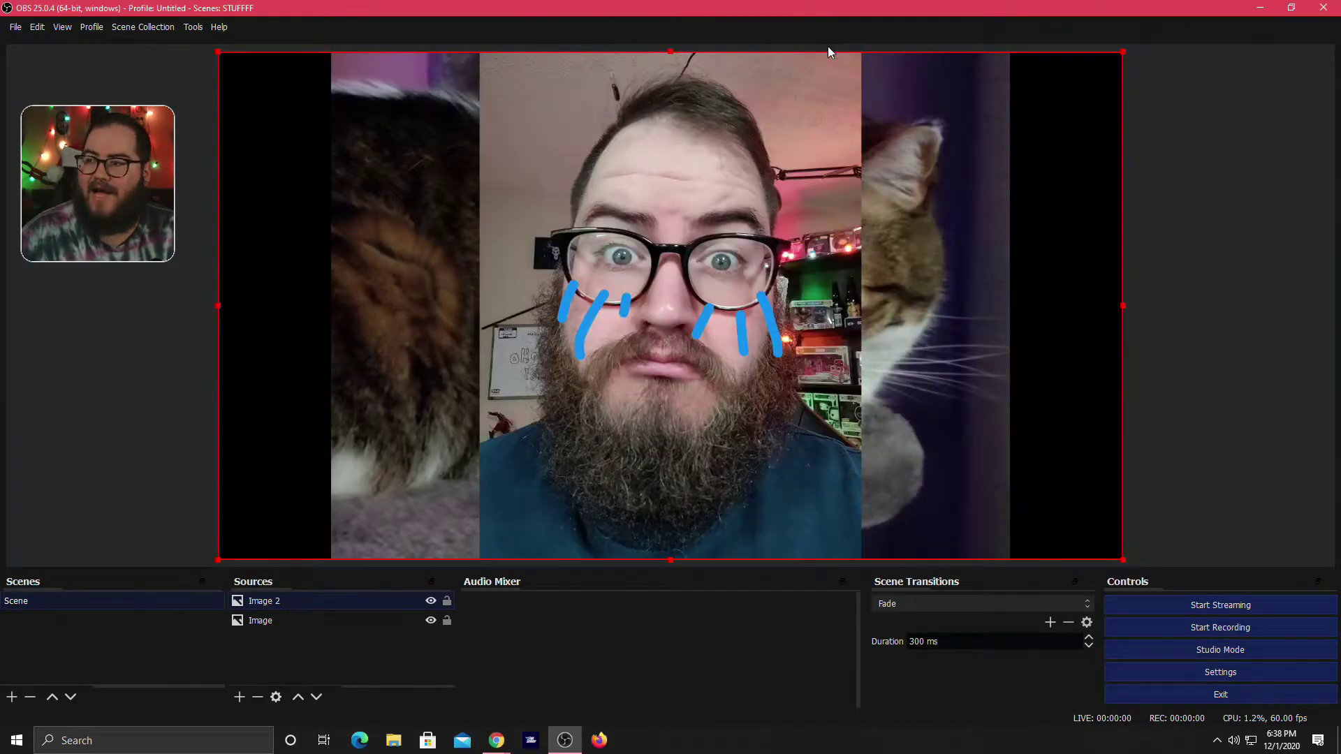
pyautogui.moveTo(1122, 52); pyautogui.dragTo(690, 373)
pyautogui.moveTo(444, 478); pyautogui.dragTo(321, 435)
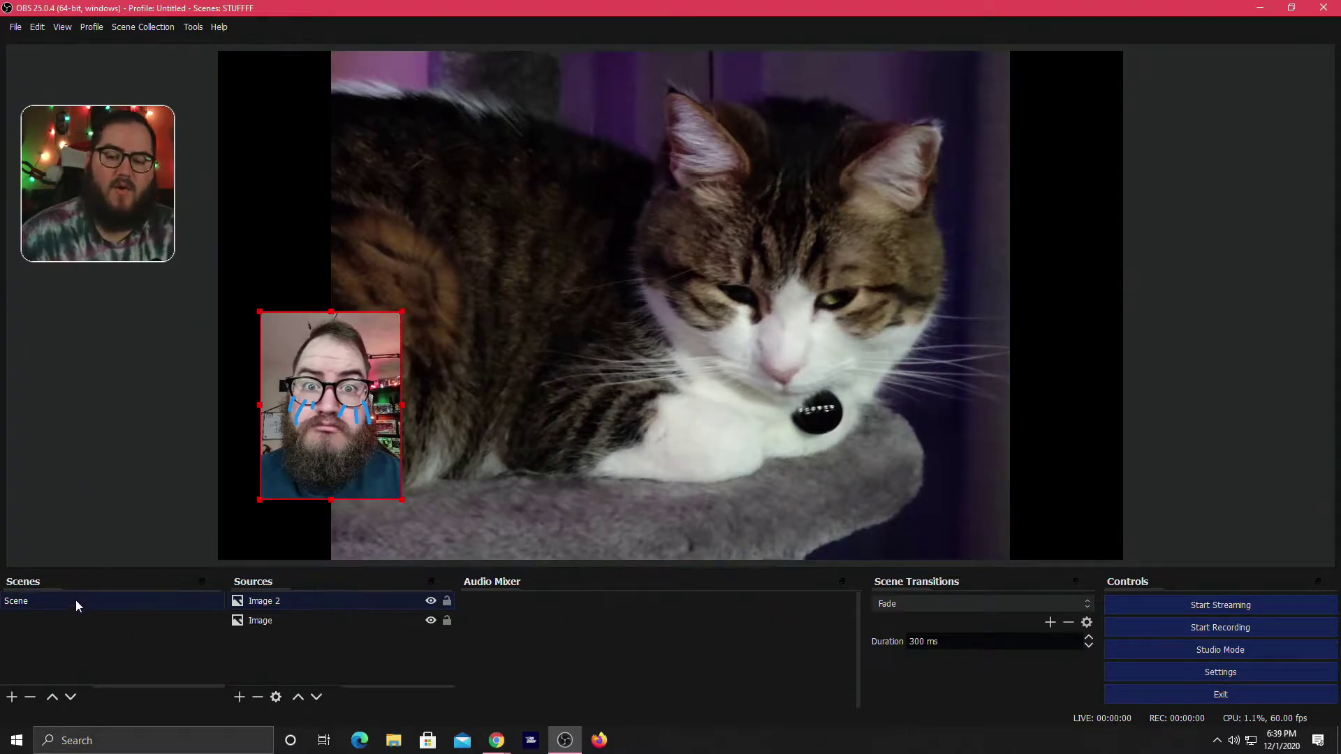
pyautogui.rightClick(74, 598)
pyautogui.click(176, 281)
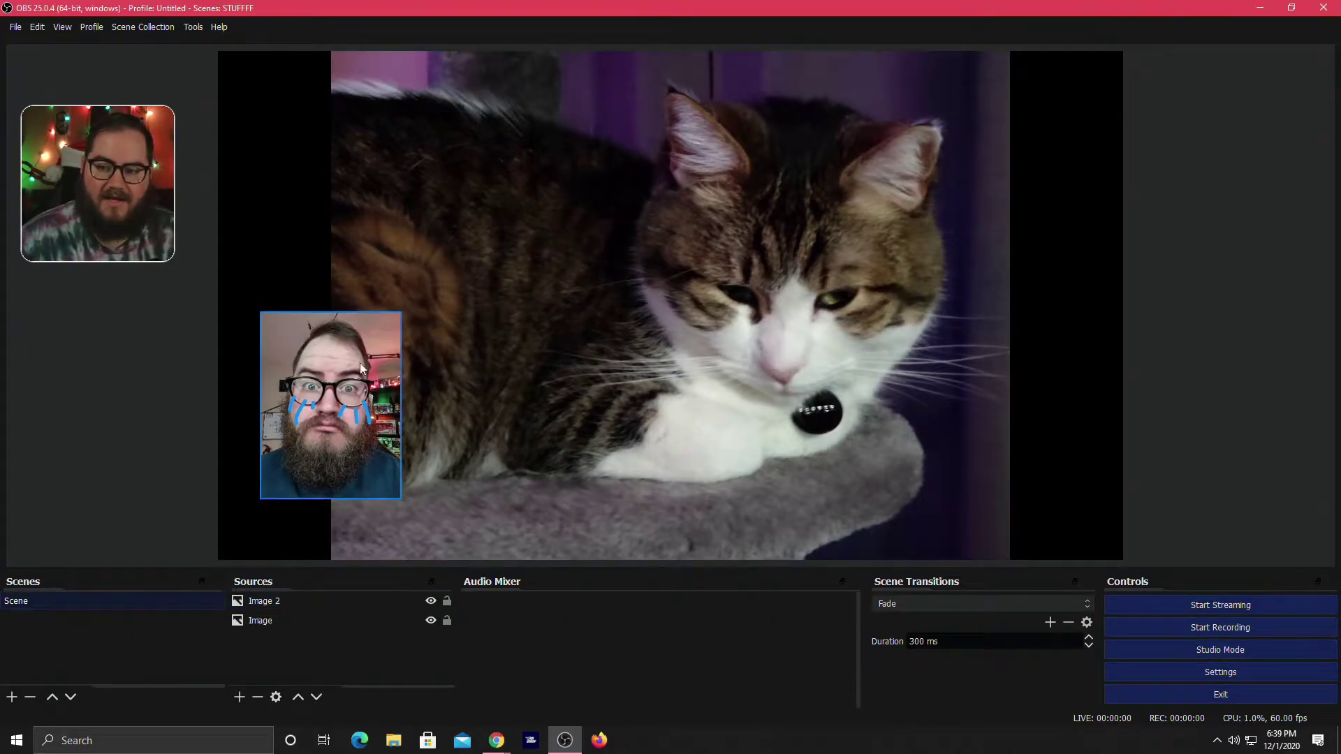
# Close OBS and run move-transition-installer.exe from the desktop's Video Files folder, allowing it to make changes to the device
pyautogui.click(1321, 8)
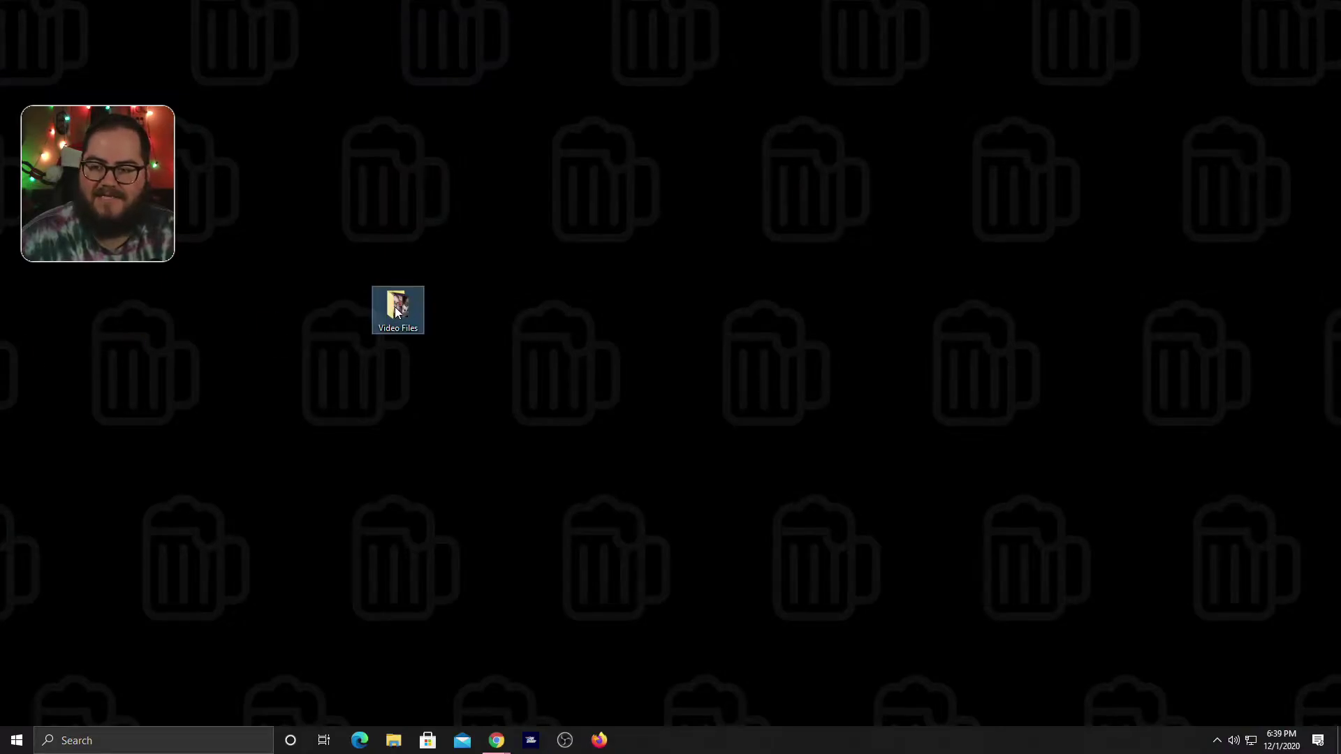
pyautogui.doubleClick(395, 308)
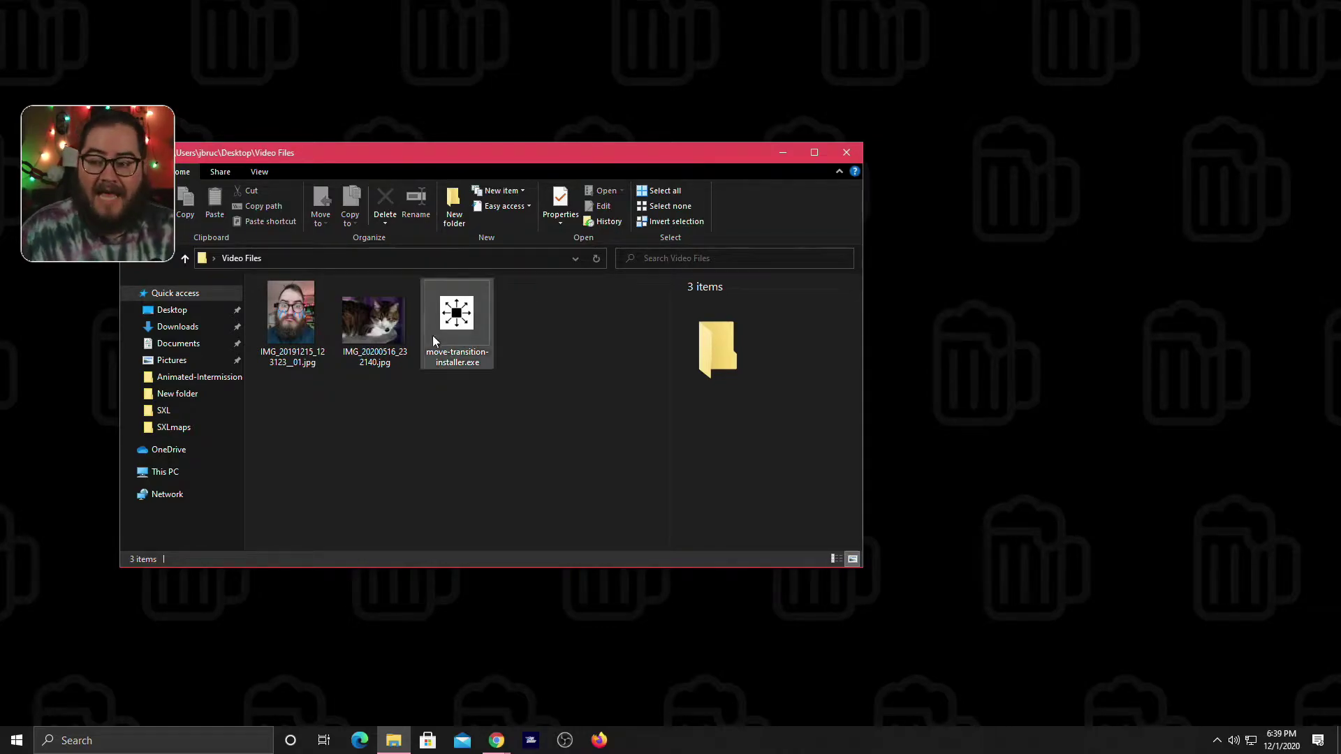
pyautogui.doubleClick(472, 325)
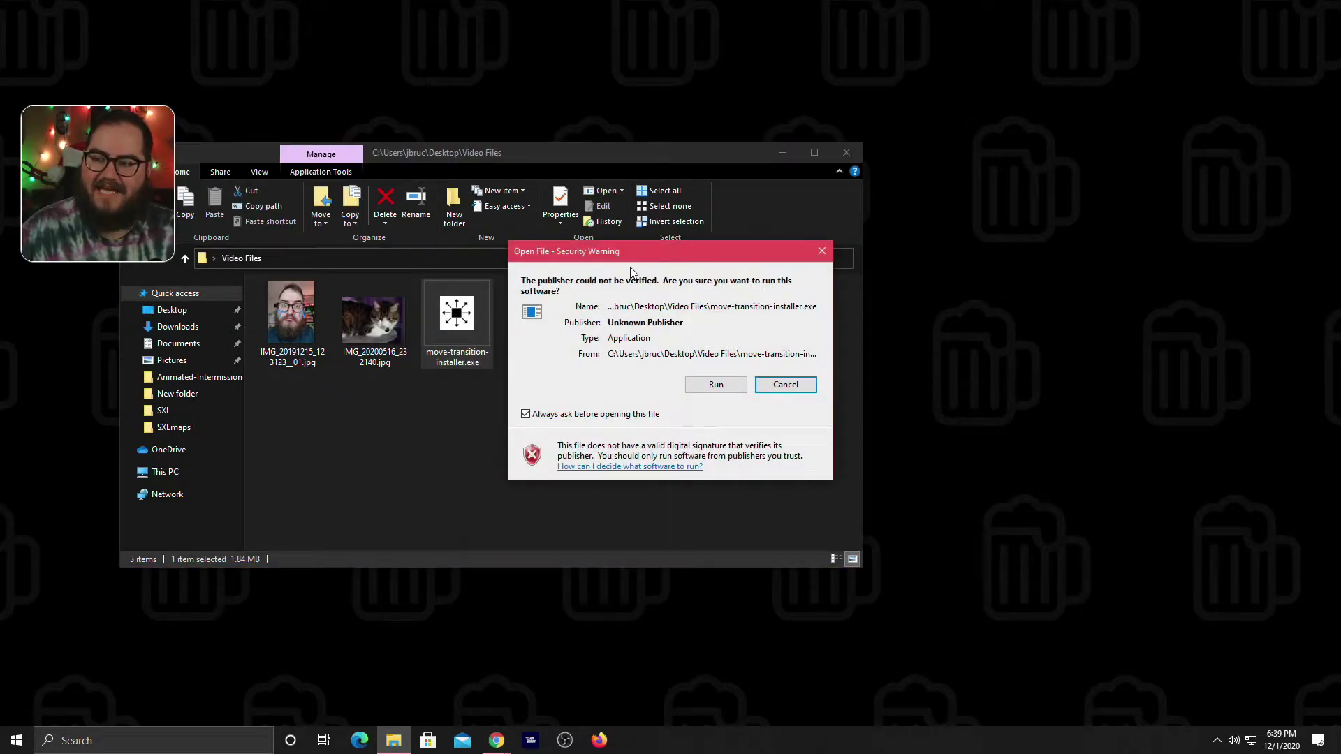
pyautogui.moveTo(639, 252); pyautogui.dragTo(592, 193)
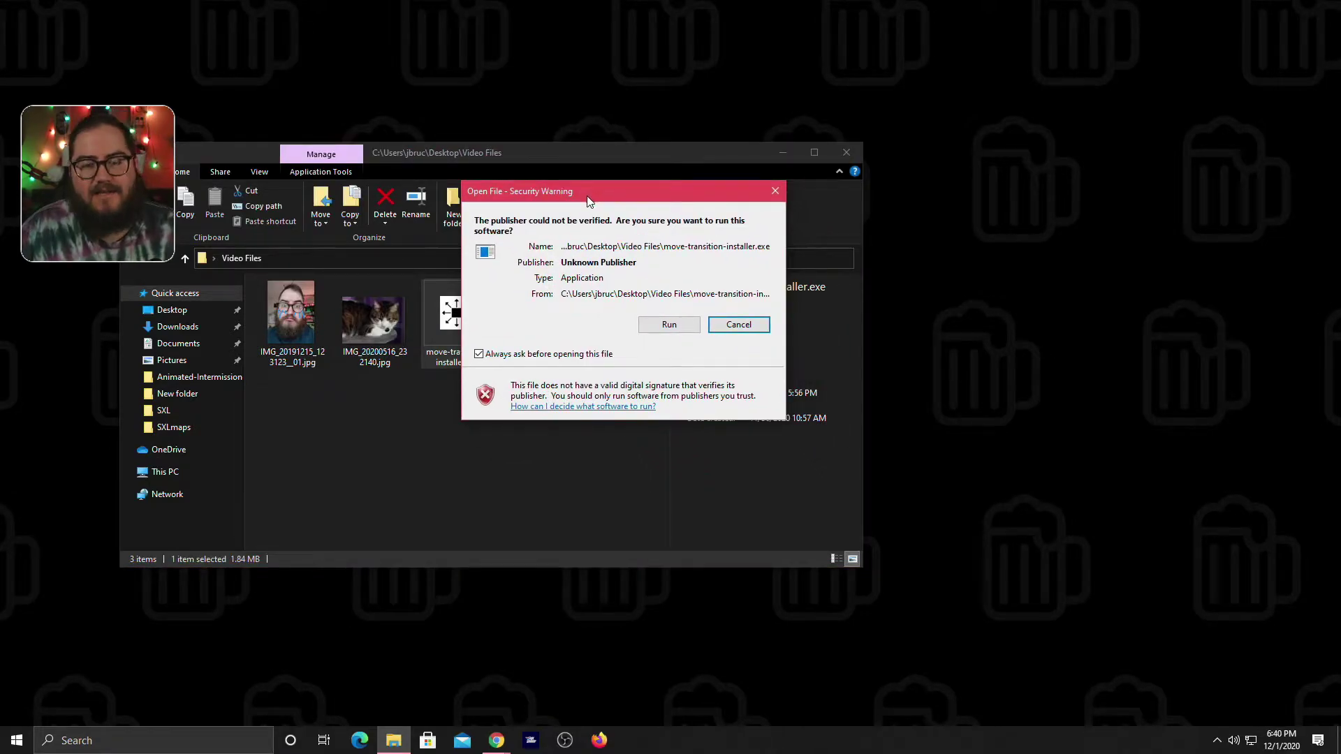
pyautogui.click(668, 326)
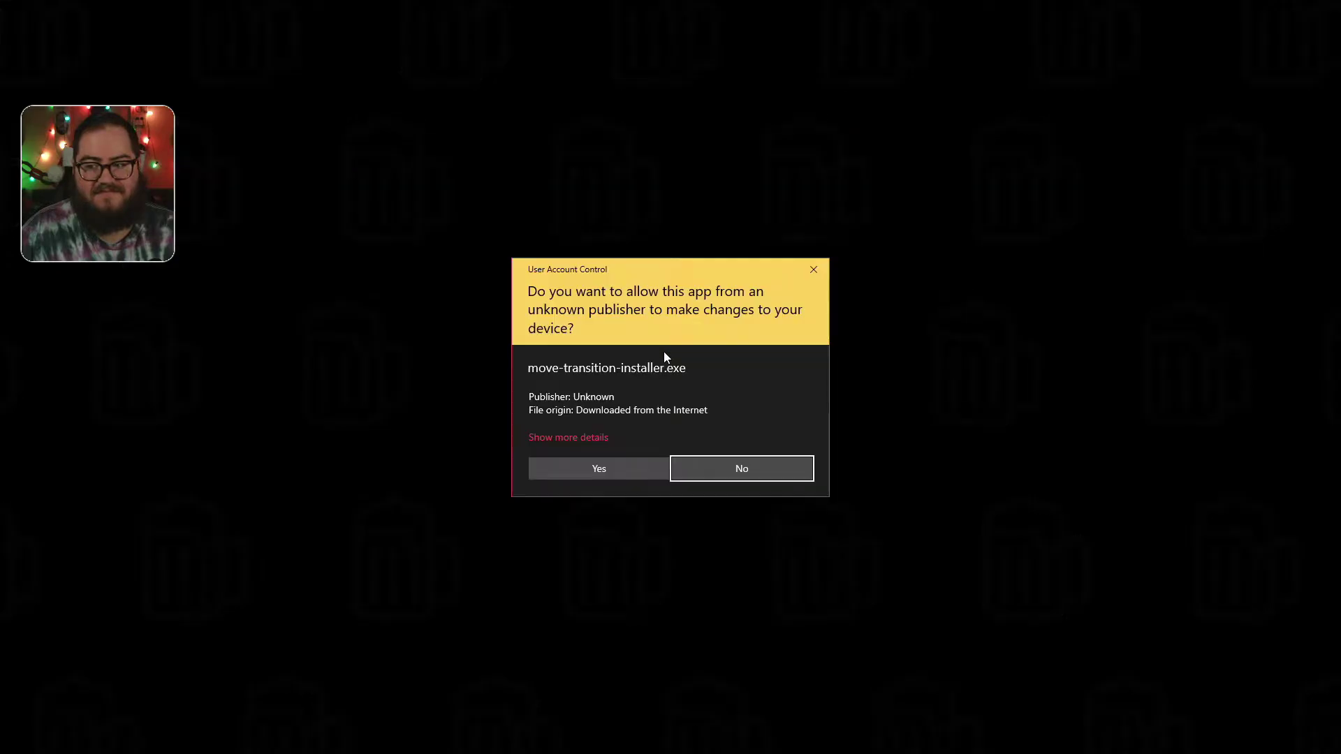
pyautogui.click(611, 467)
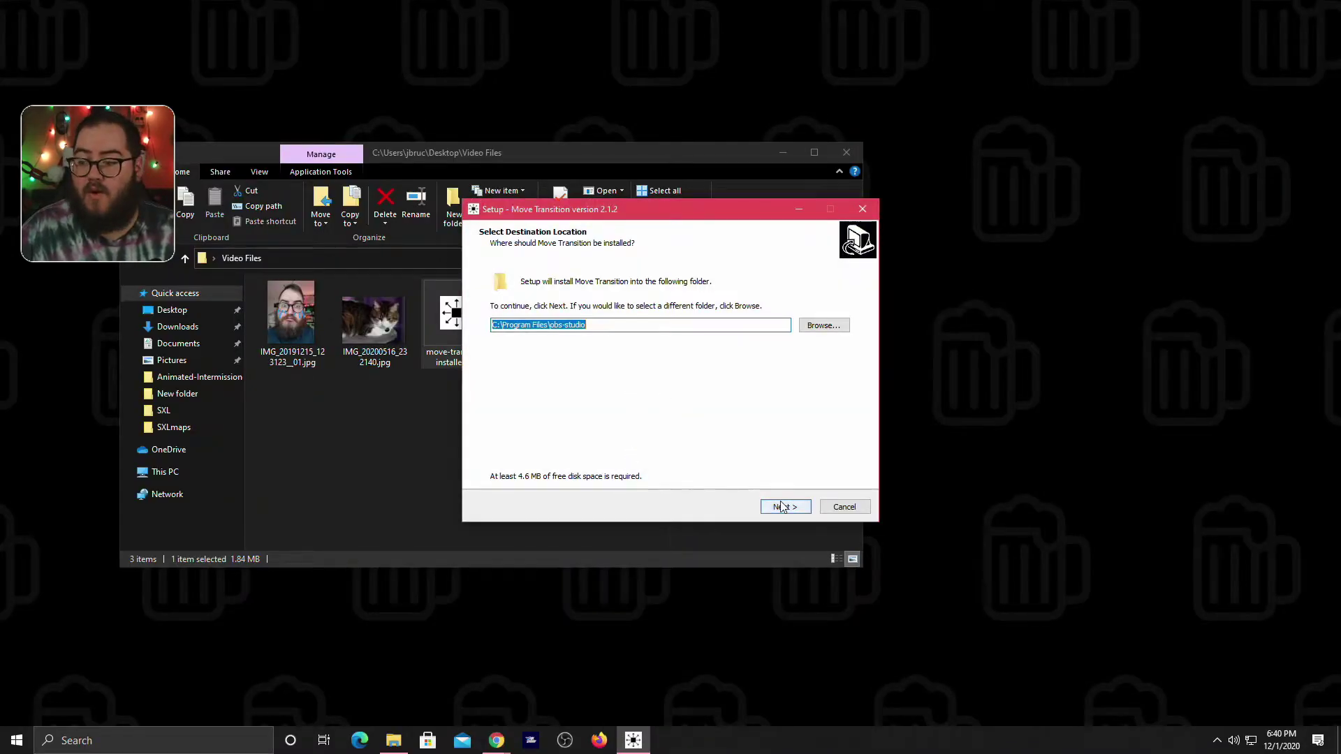
# Install Move Transition into the existing C:\Program Files\obs-studio folder with the Move Transition Start Menu folder, and finish the setup
pyautogui.click(784, 508)
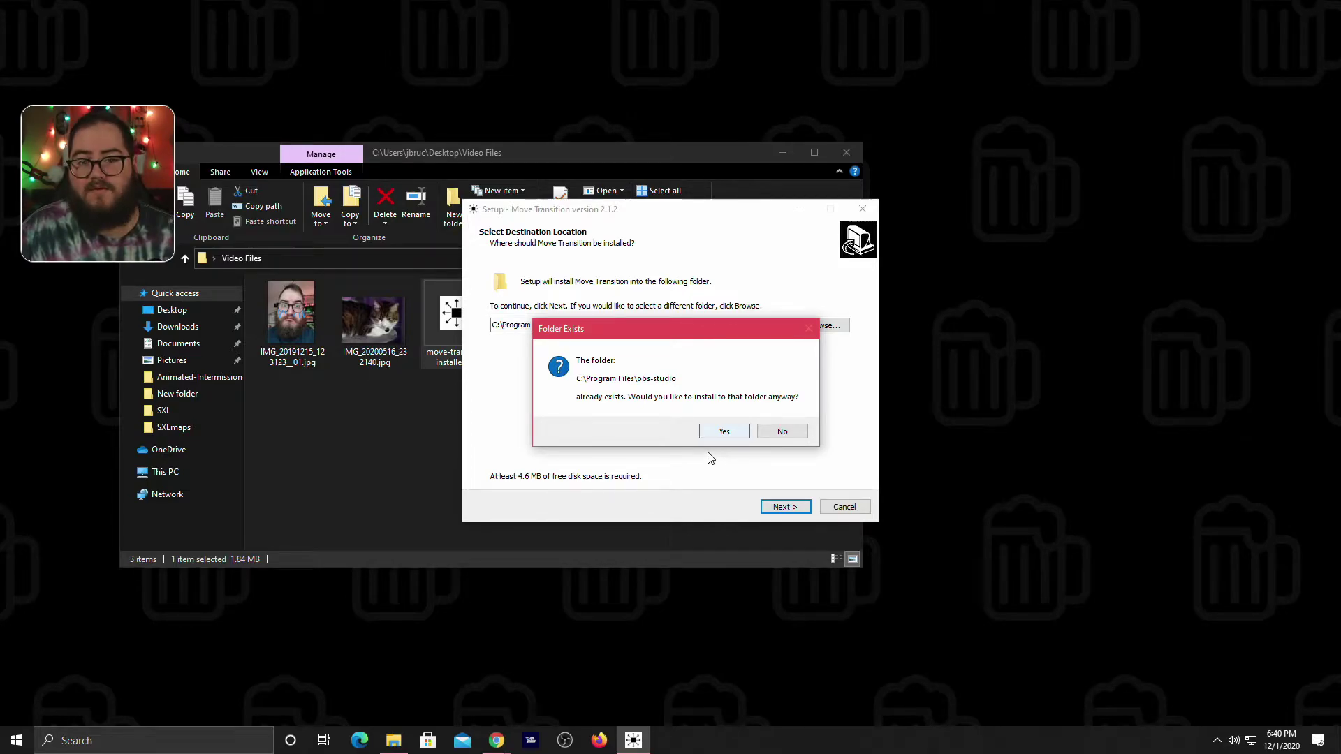
pyautogui.click(722, 432)
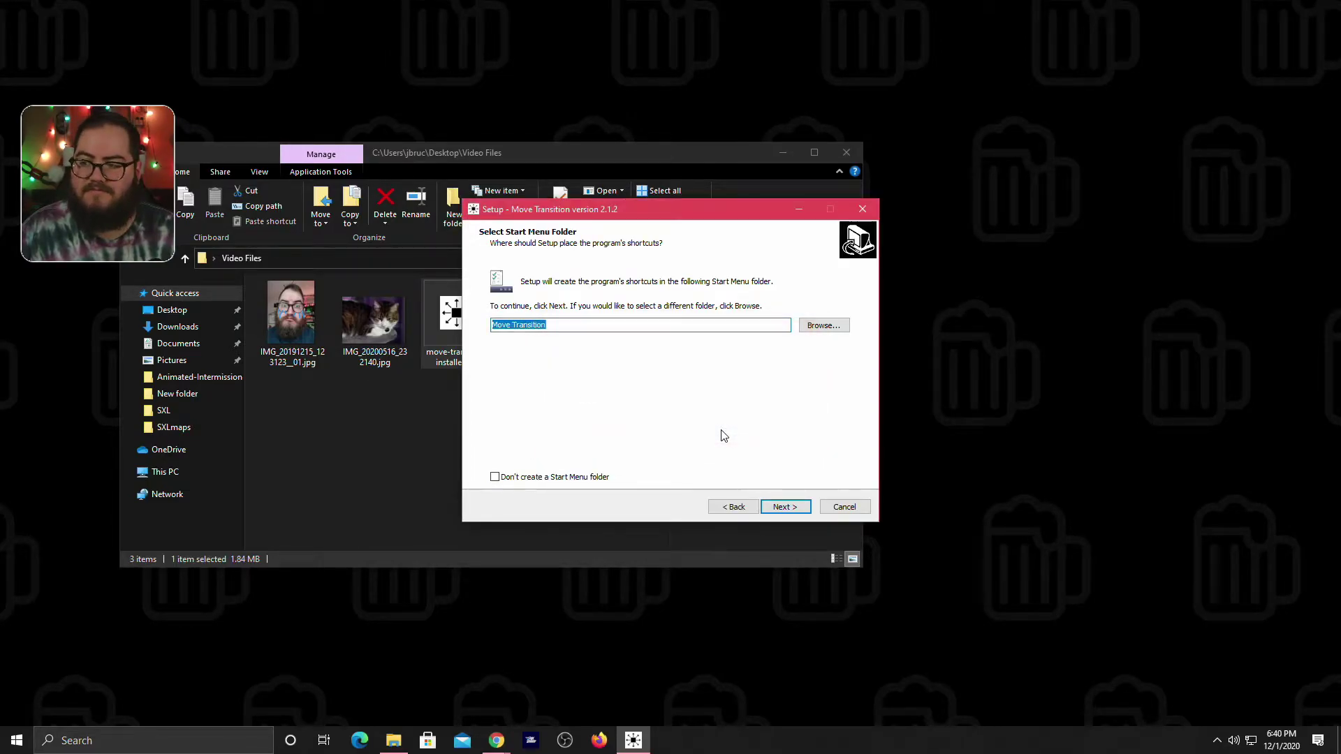
pyautogui.click(784, 509)
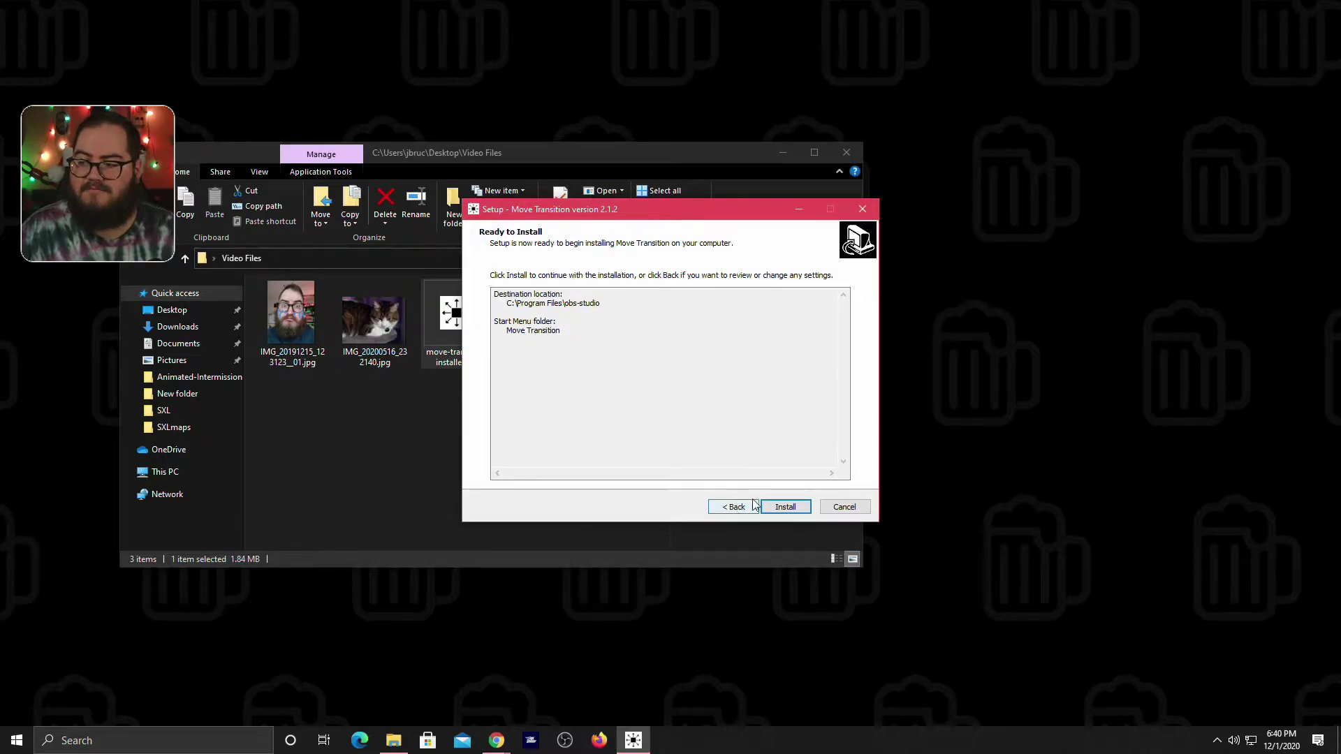
pyautogui.click(784, 507)
pyautogui.click(800, 511)
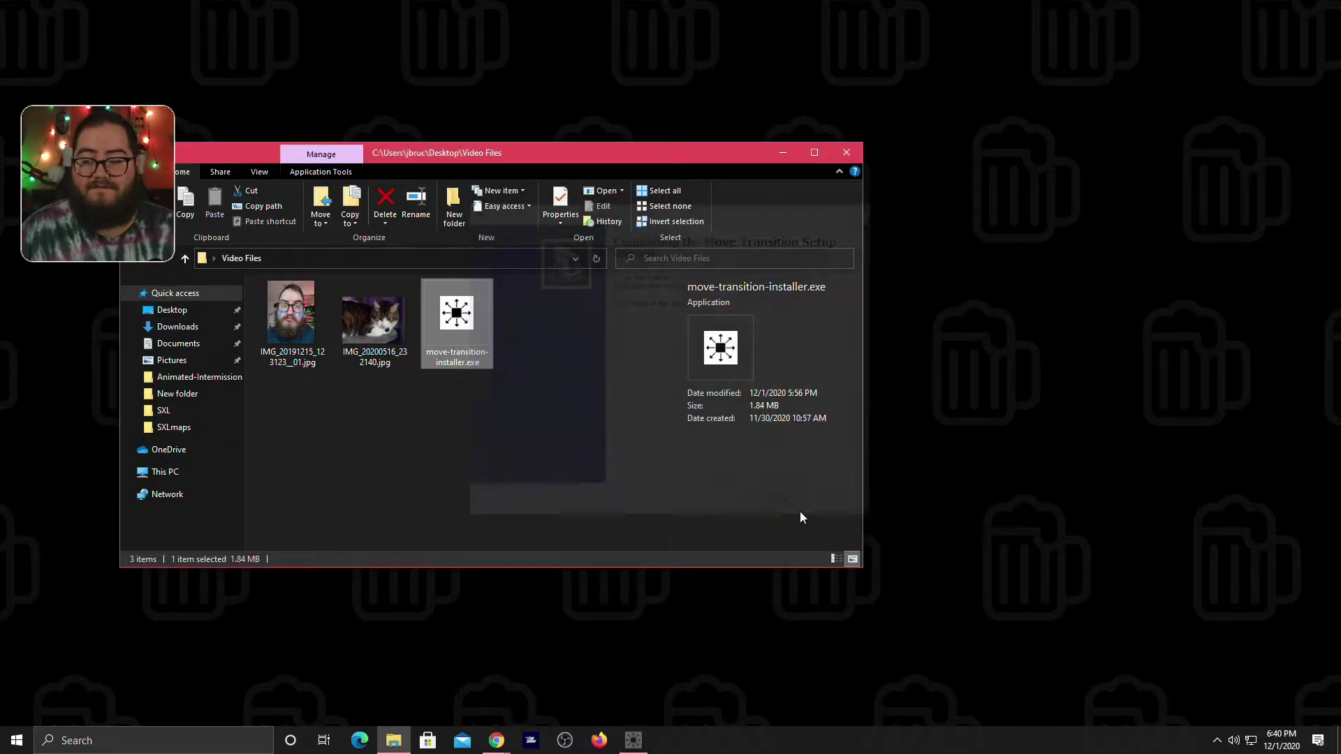
pyautogui.moveTo(708, 153); pyautogui.dragTo(0, 213)
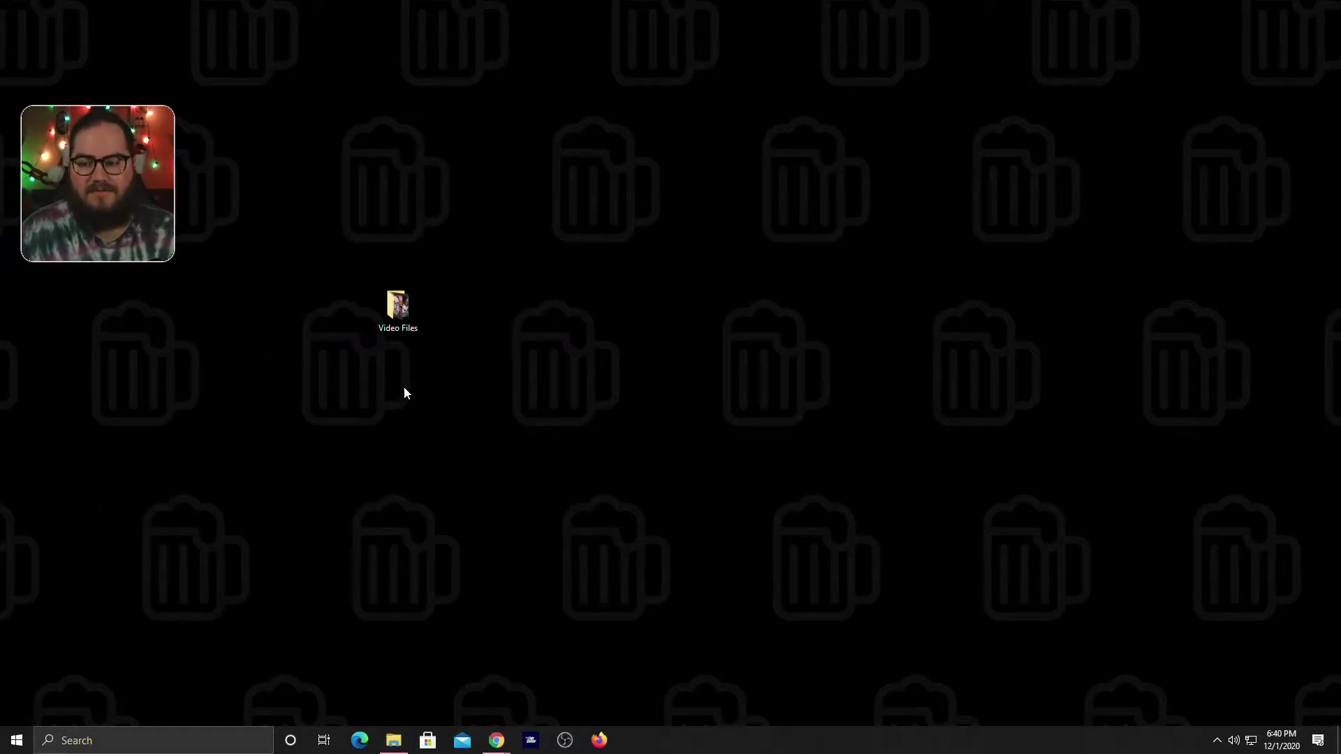
# Reopen OBS, scale Image 2 down further and move it completely off the canvas past its left edge
pyautogui.click(564, 740)
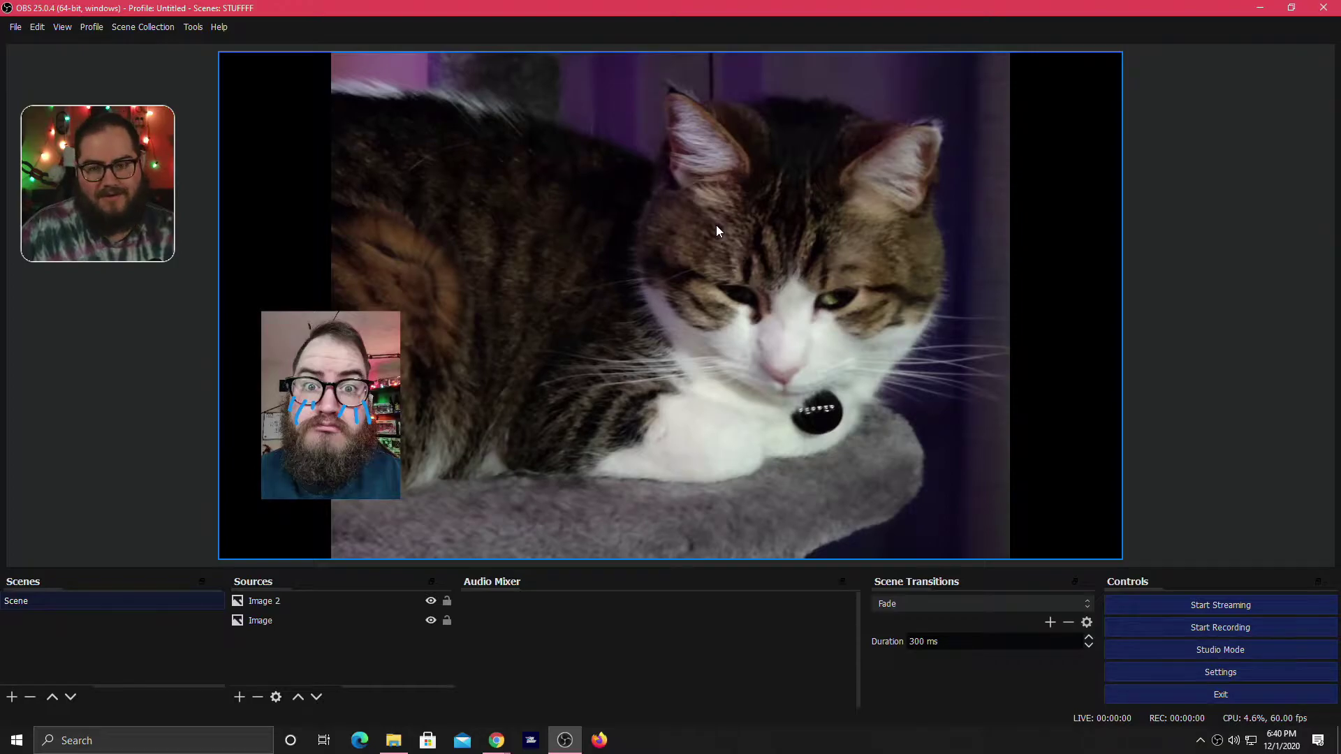
pyautogui.click(374, 412)
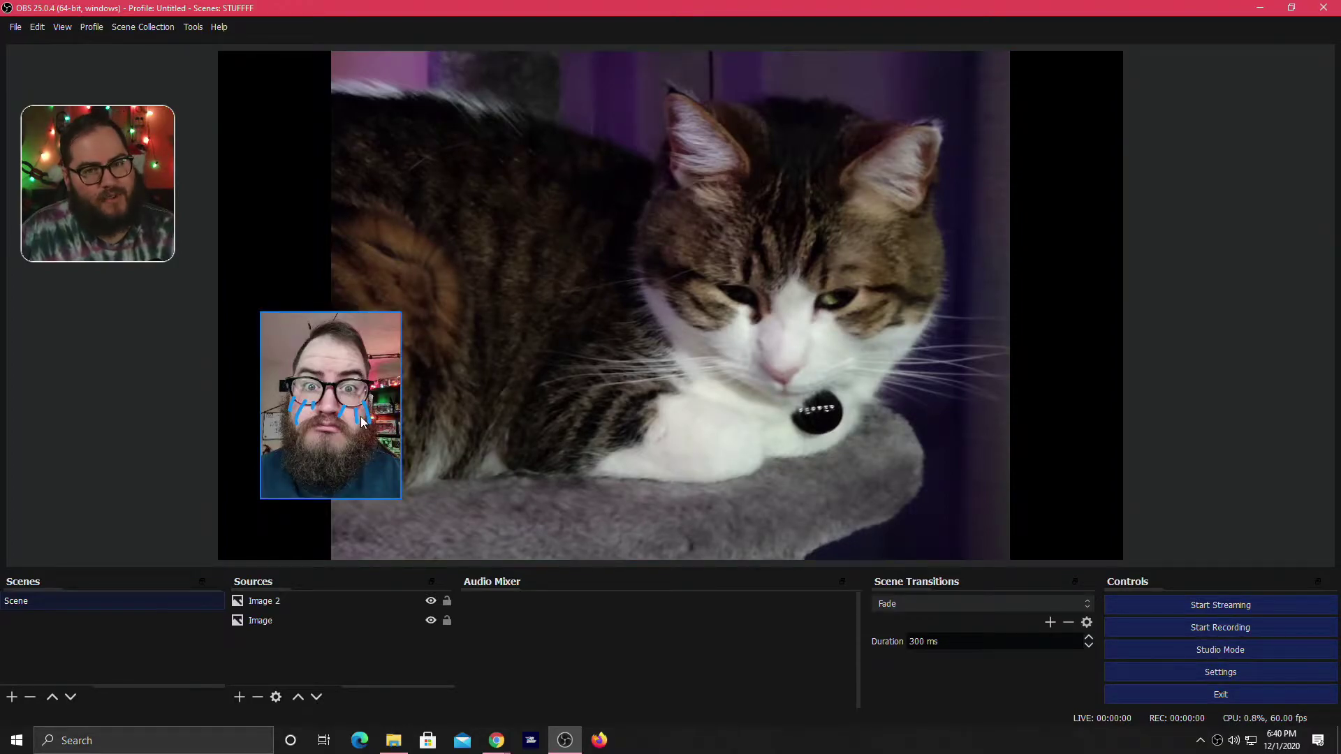
pyautogui.moveTo(329, 420)
pyautogui.mouseDown()
pyautogui.moveTo(323, 391)
pyautogui.moveTo(321, 407)
pyautogui.mouseUp()
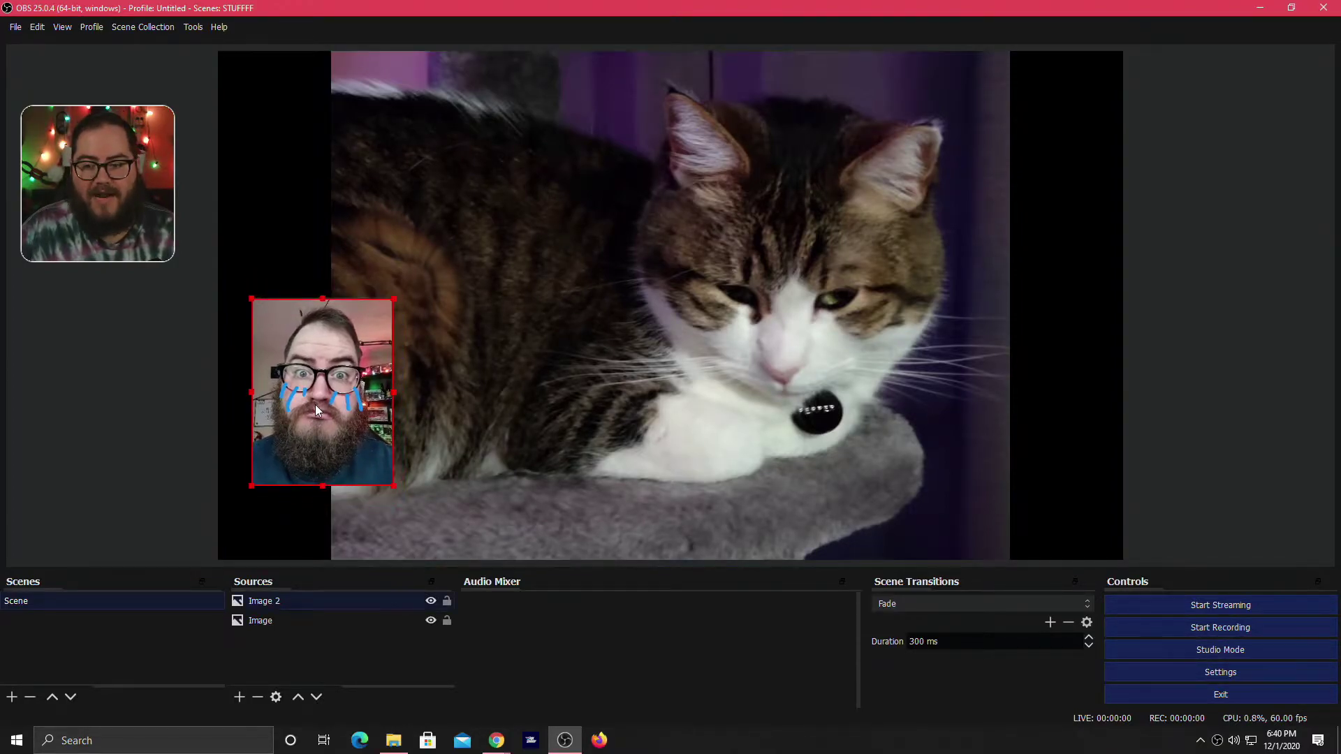
pyautogui.moveTo(393, 305); pyautogui.dragTo(296, 418)
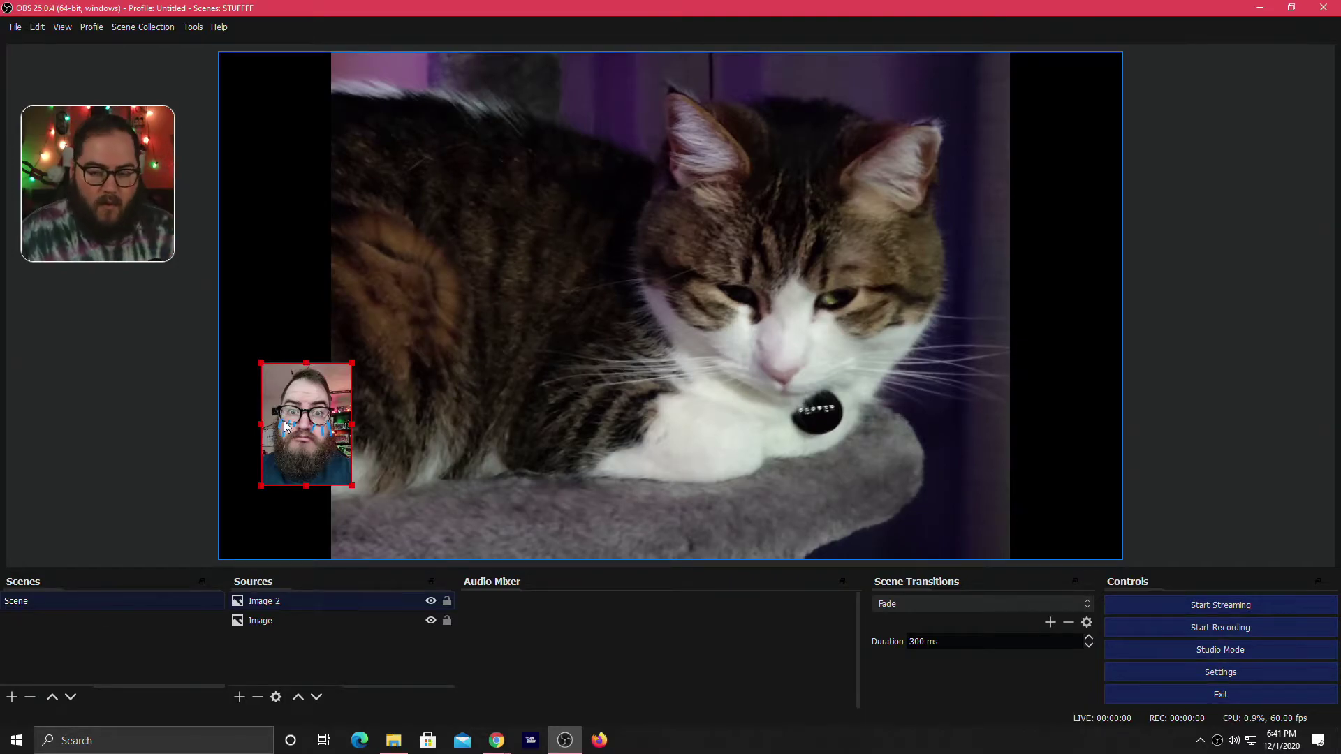
pyautogui.moveTo(315, 430); pyautogui.dragTo(100, 425)
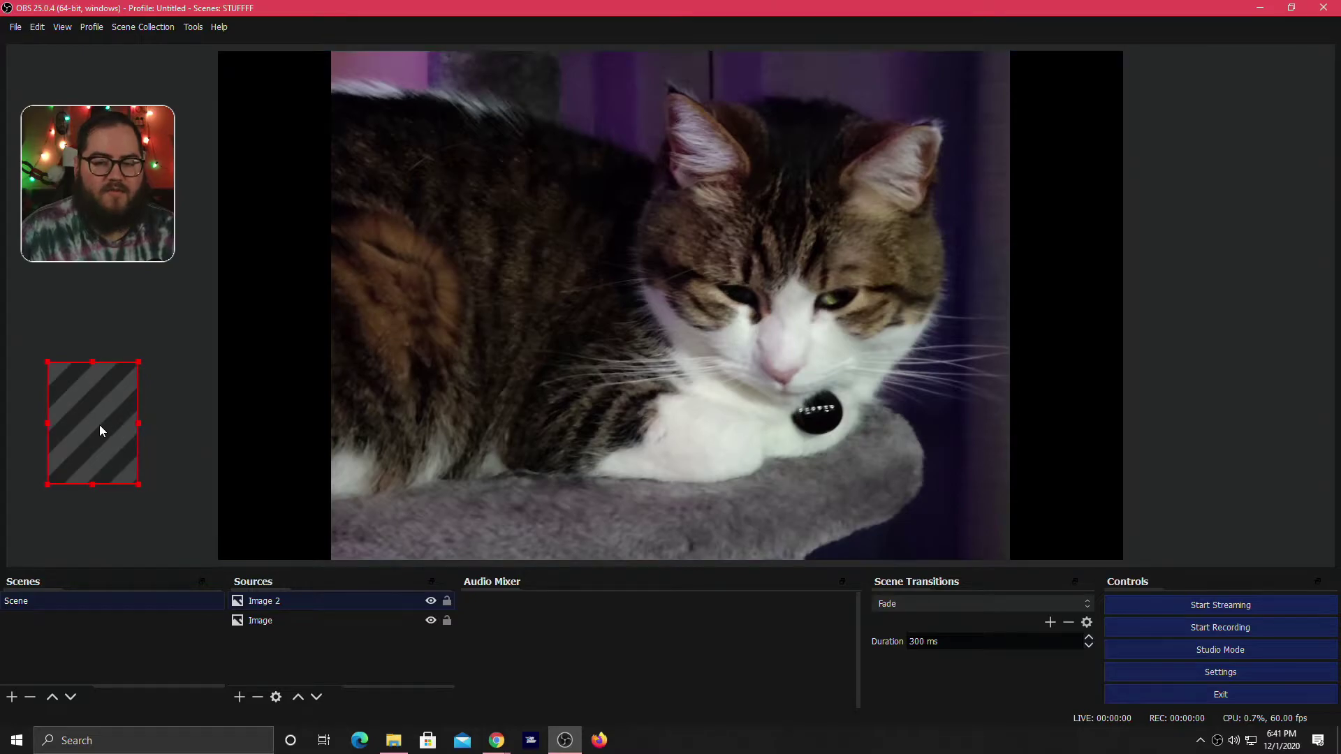
# Add a Move Source filter named "off screen" to the scene and set its source to Image 2
pyautogui.rightClick(74, 602)
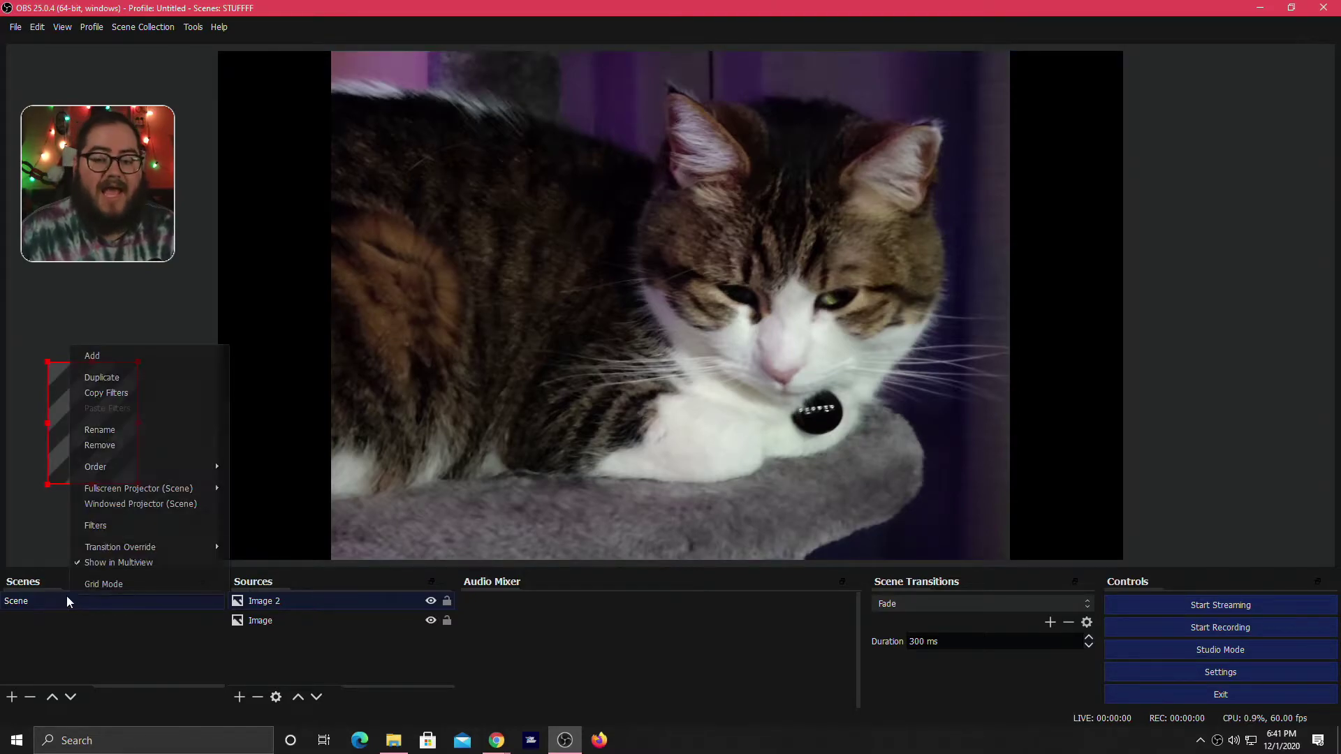
pyautogui.click(124, 527)
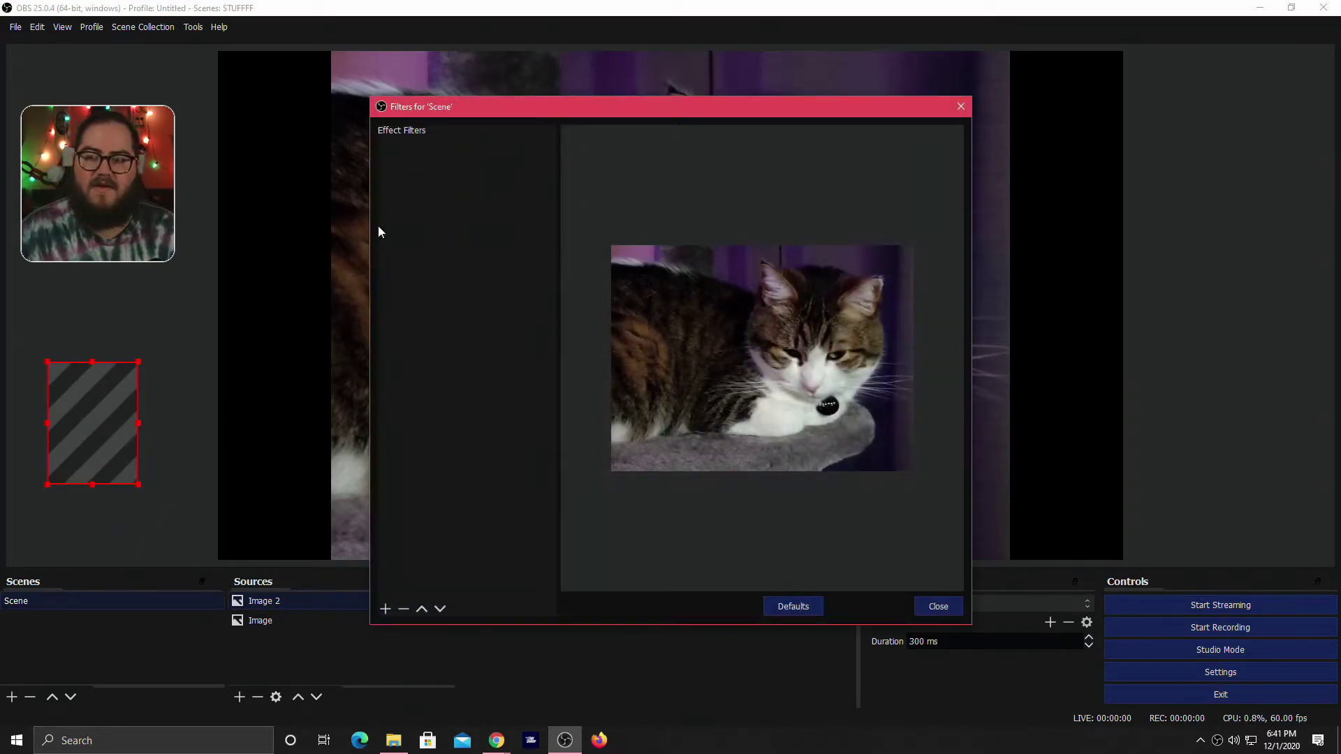
pyautogui.click(385, 609)
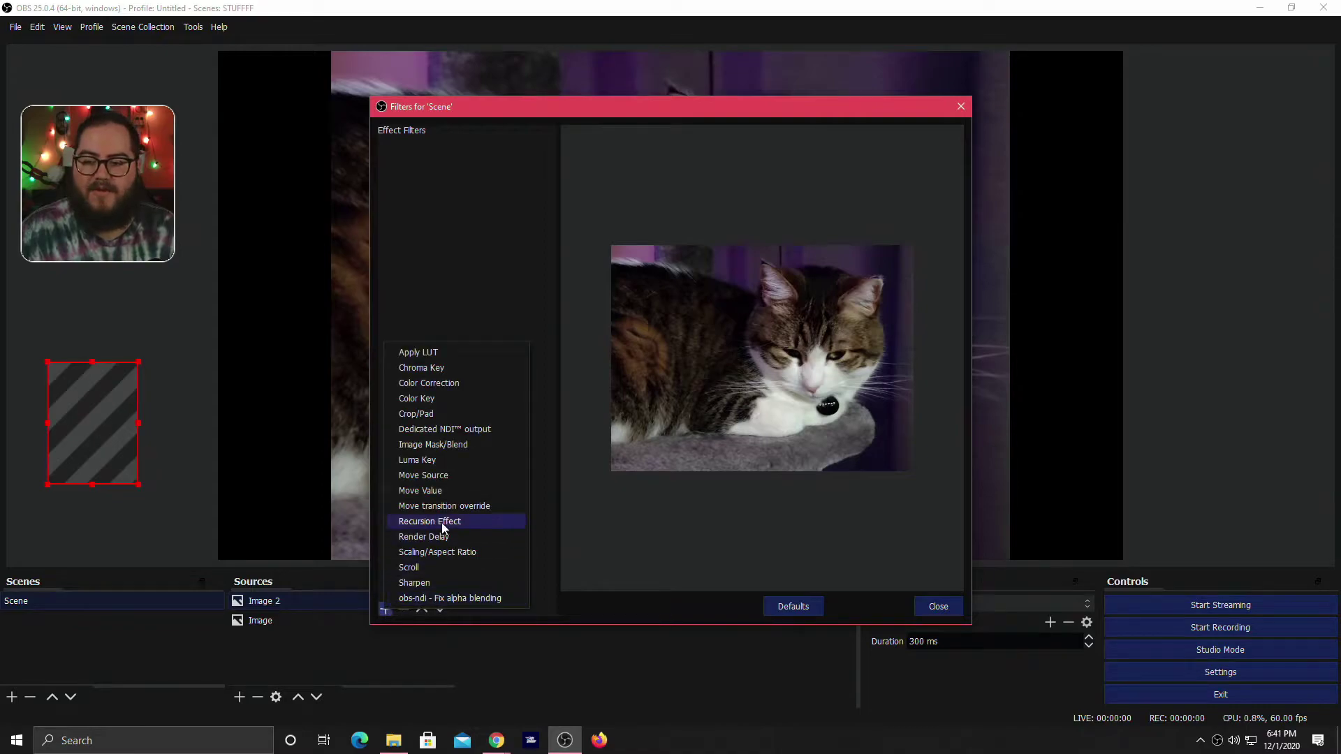
pyautogui.click(426, 477)
pyautogui.moveTo(539, 366); pyautogui.dragTo(486, 365)
pyautogui.write('off screen')
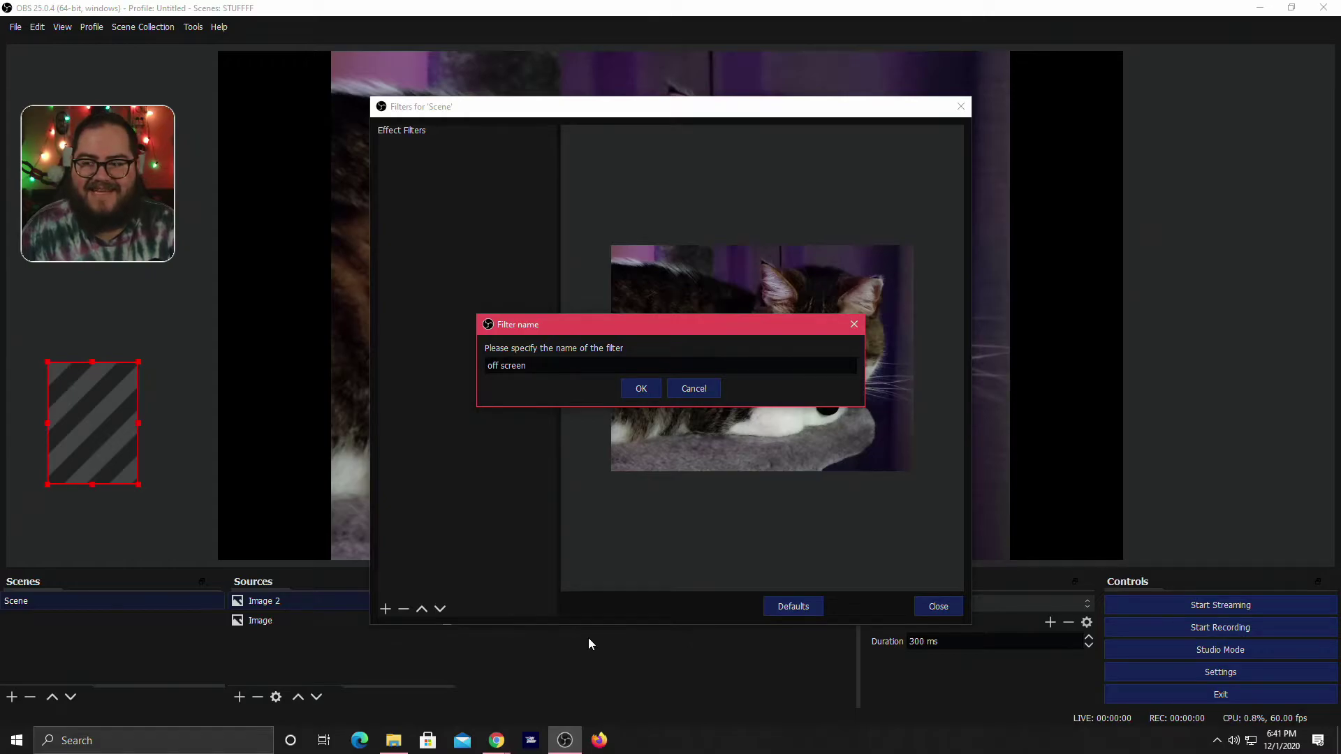
pyautogui.press('Return')
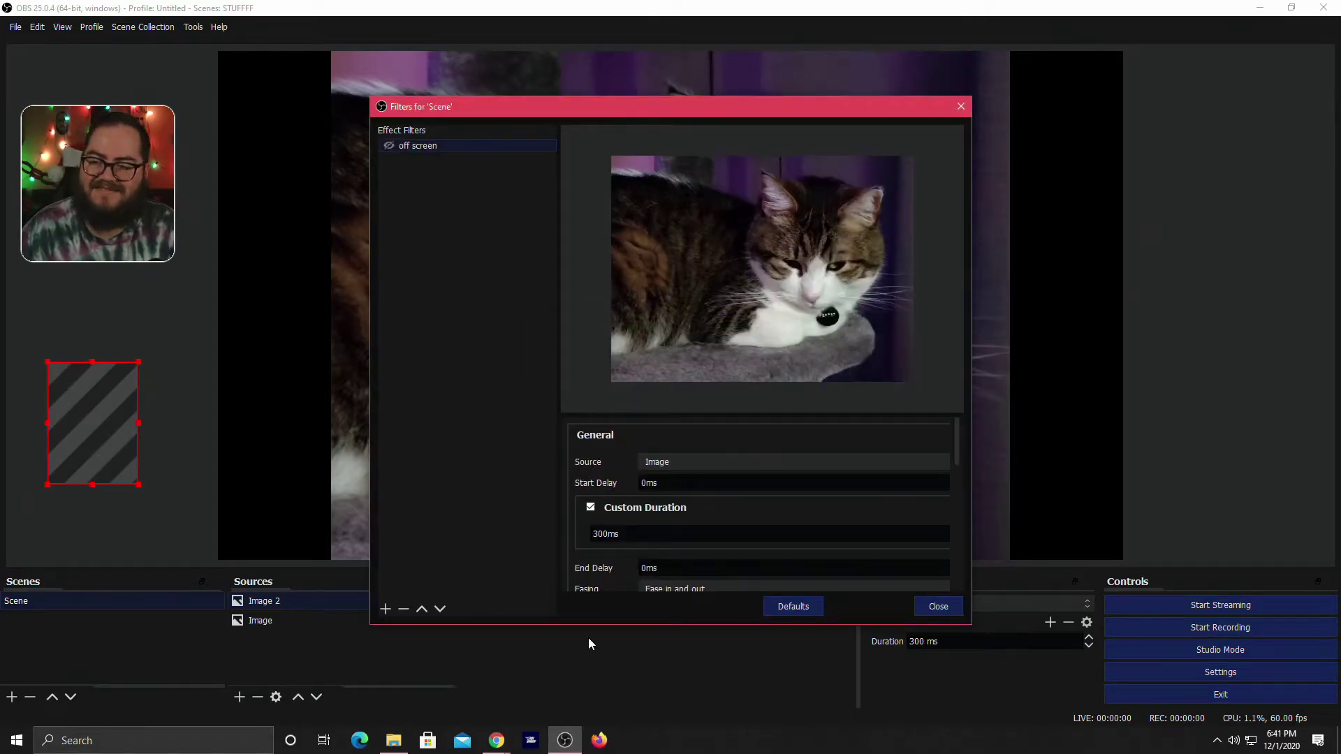
pyautogui.click(693, 462)
pyautogui.click(688, 480)
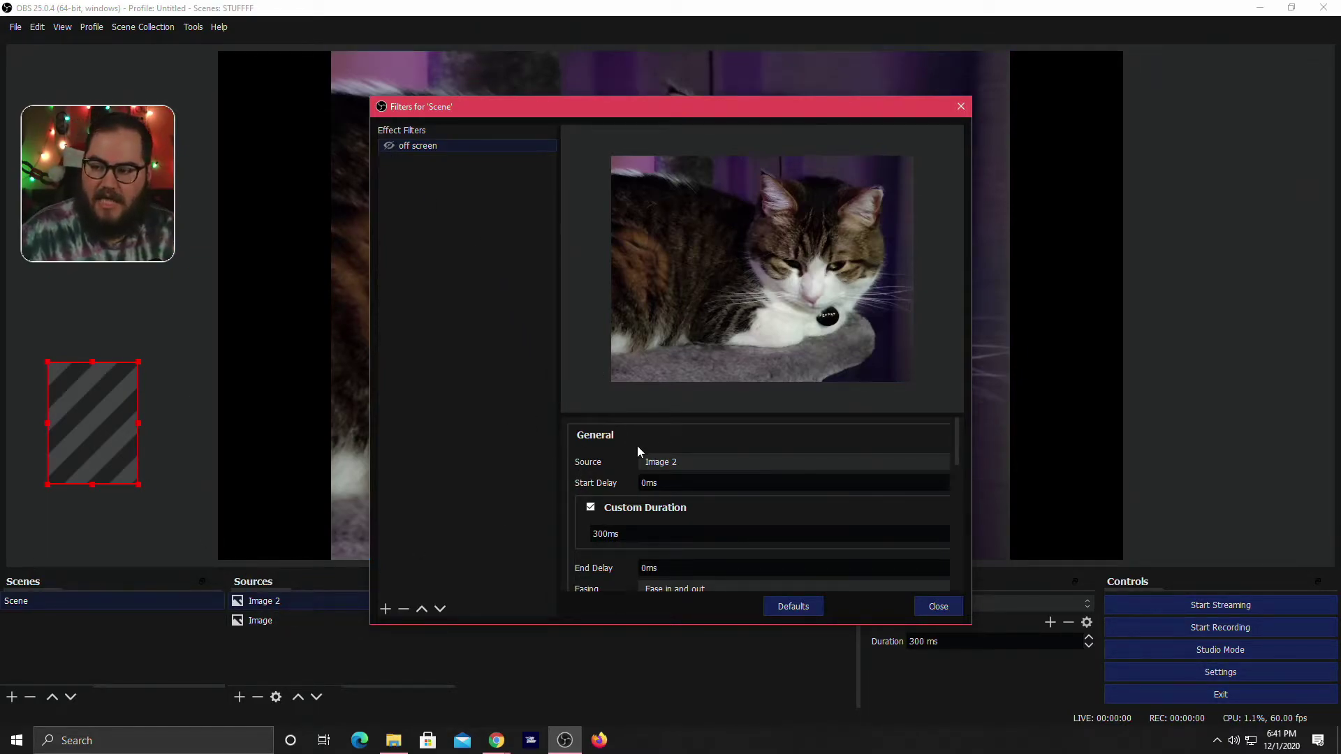
# Switch the off screen filter's source to Image and back to Image 2, selecting each matching source in the scene
pyautogui.click(678, 462)
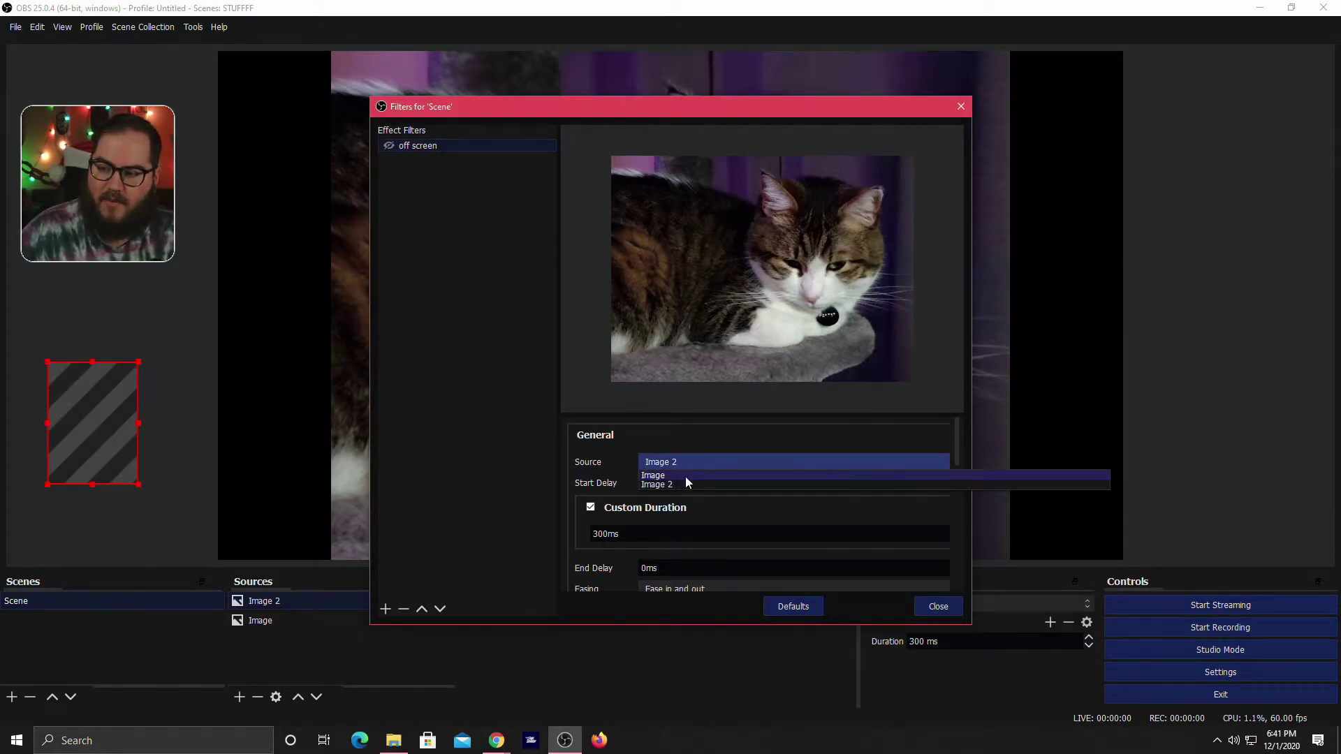
pyautogui.click(685, 477)
pyautogui.click(270, 617)
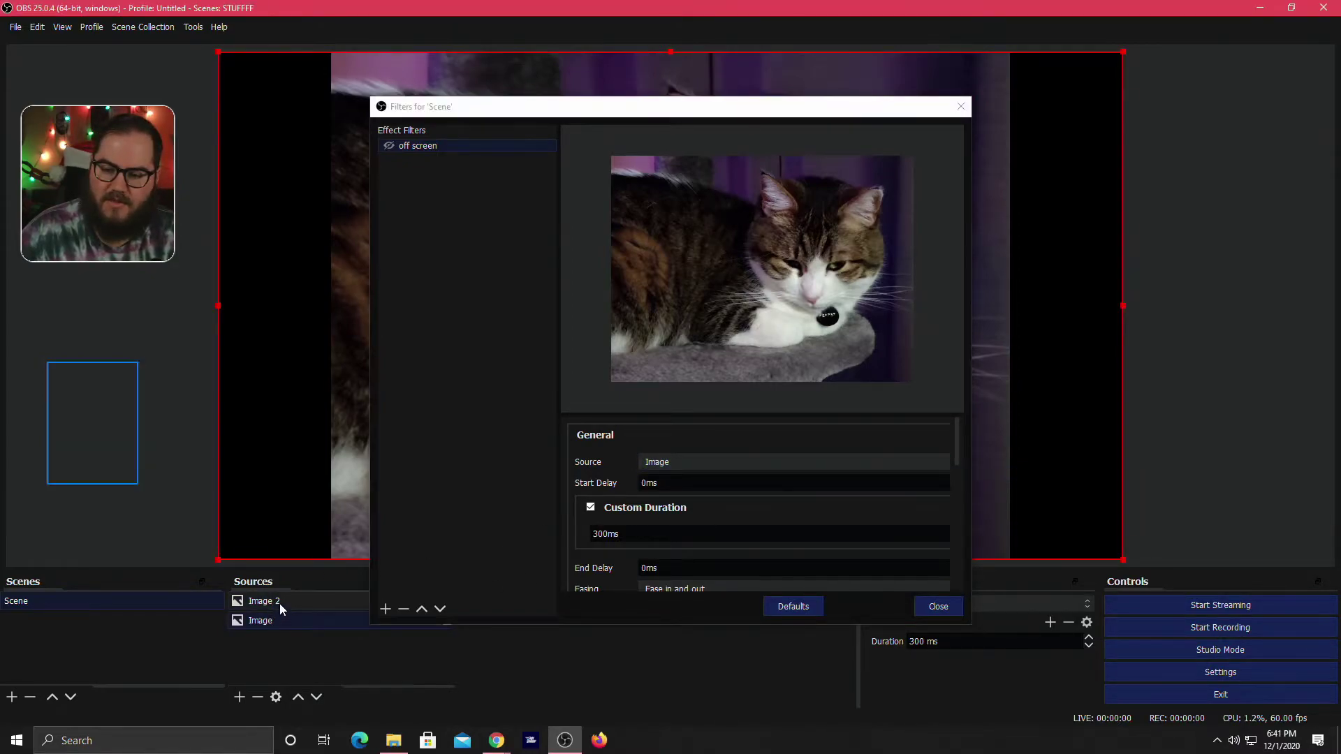
pyautogui.click(279, 608)
pyautogui.click(691, 462)
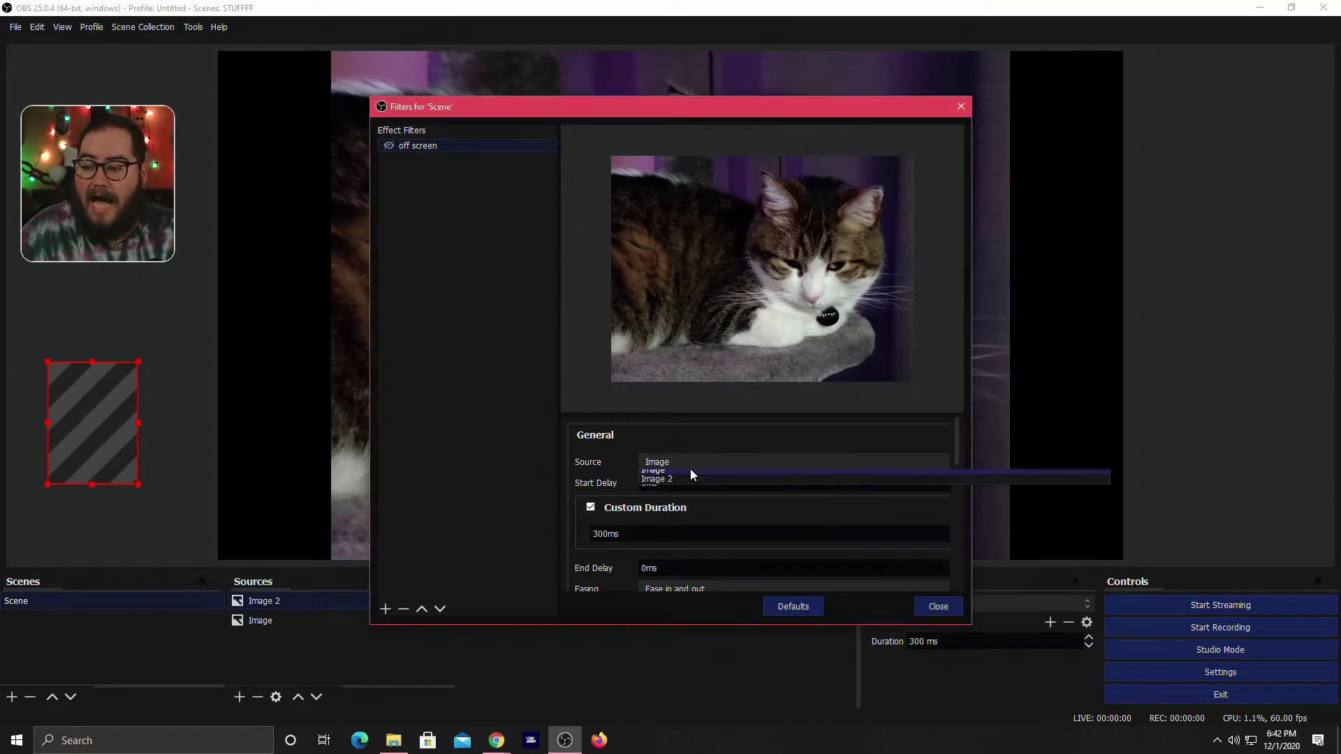
pyautogui.click(683, 479)
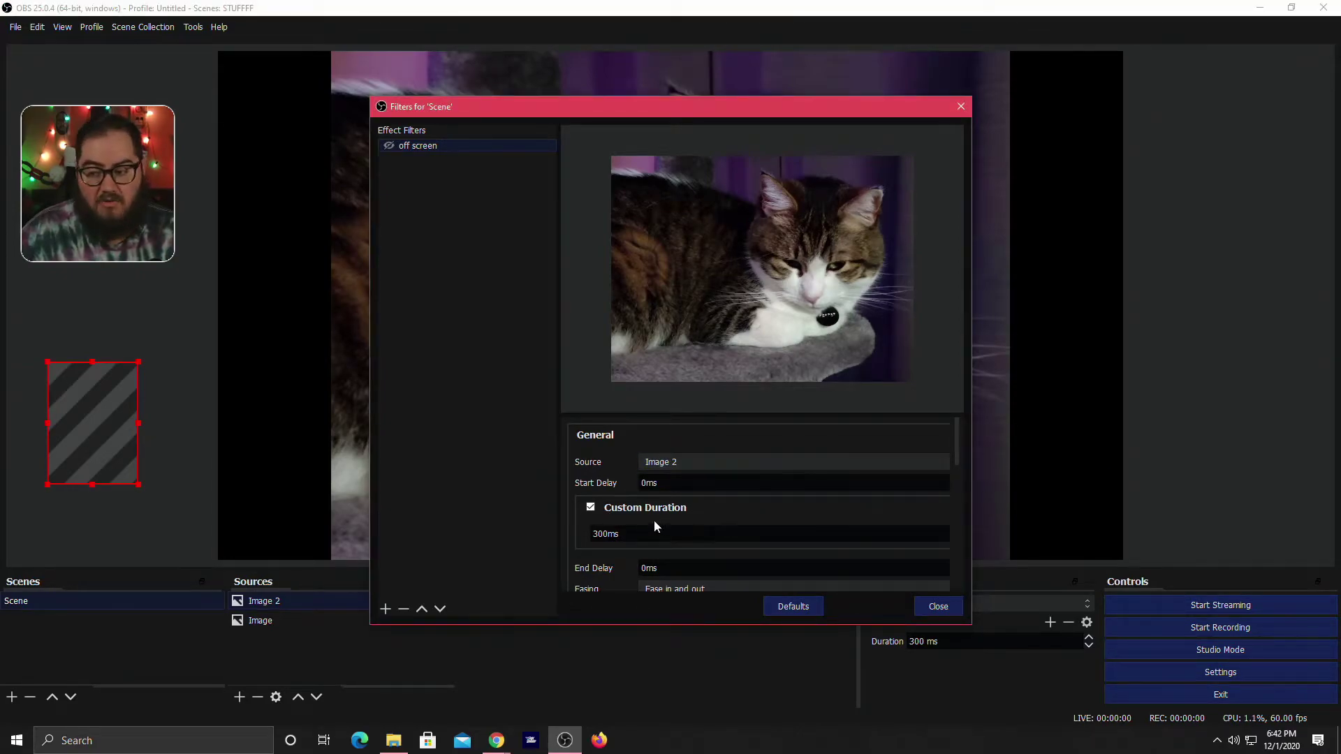
# Capture Image 2's current transform in the off screen filter and set its start trigger to None
pyautogui.scroll(-5, 638, 441)
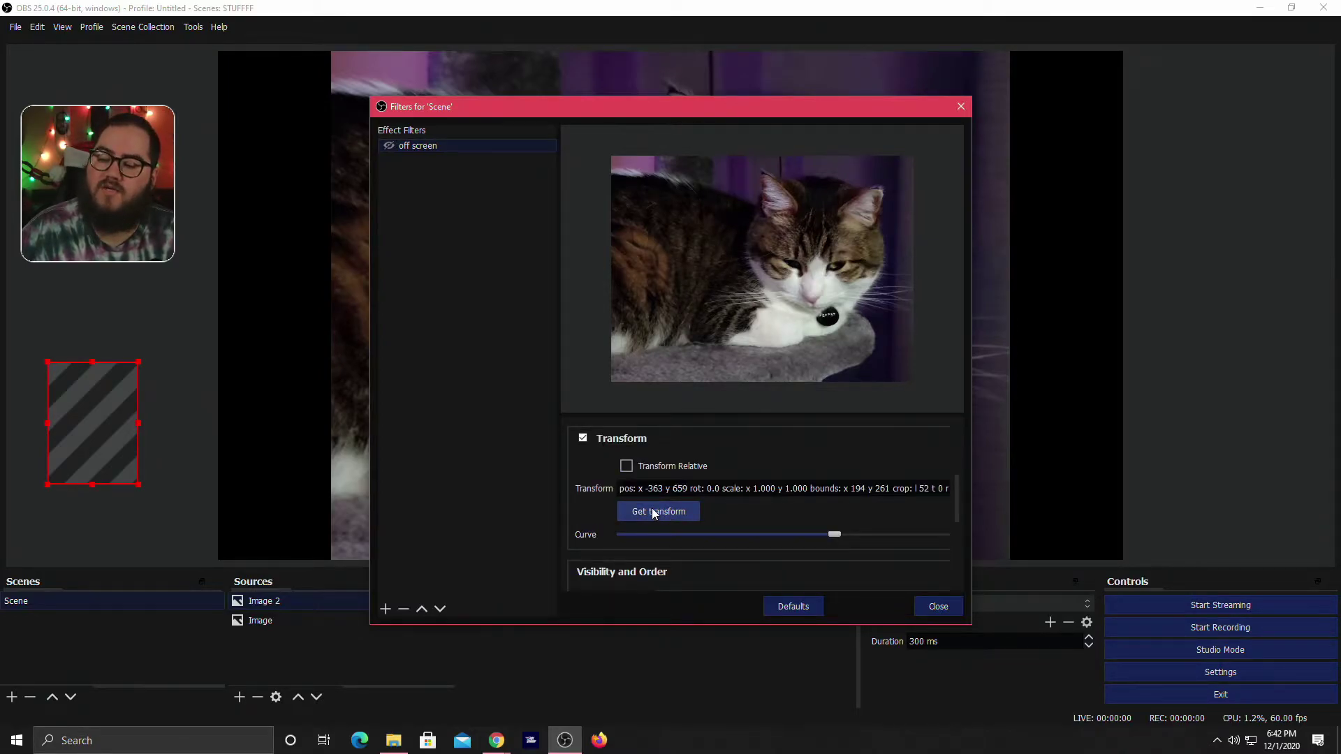
pyautogui.click(654, 513)
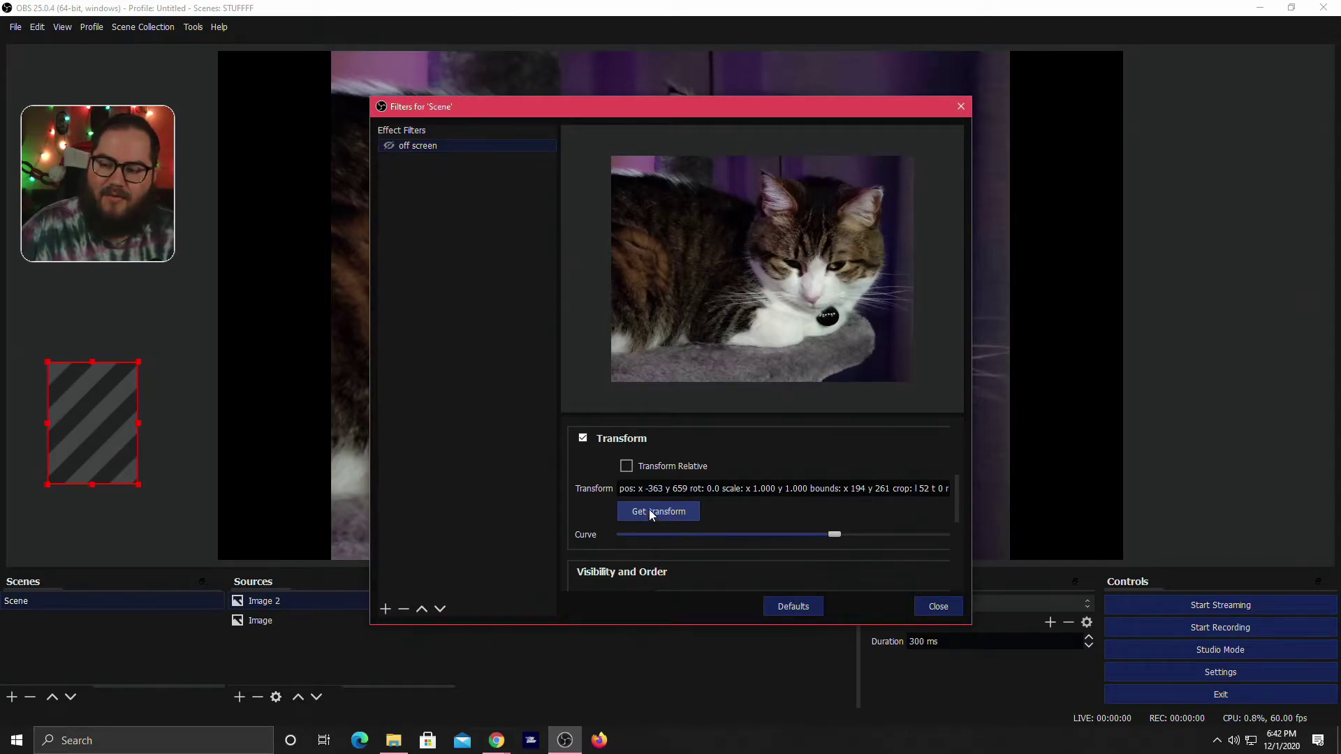
pyautogui.scroll(-8, 752, 514)
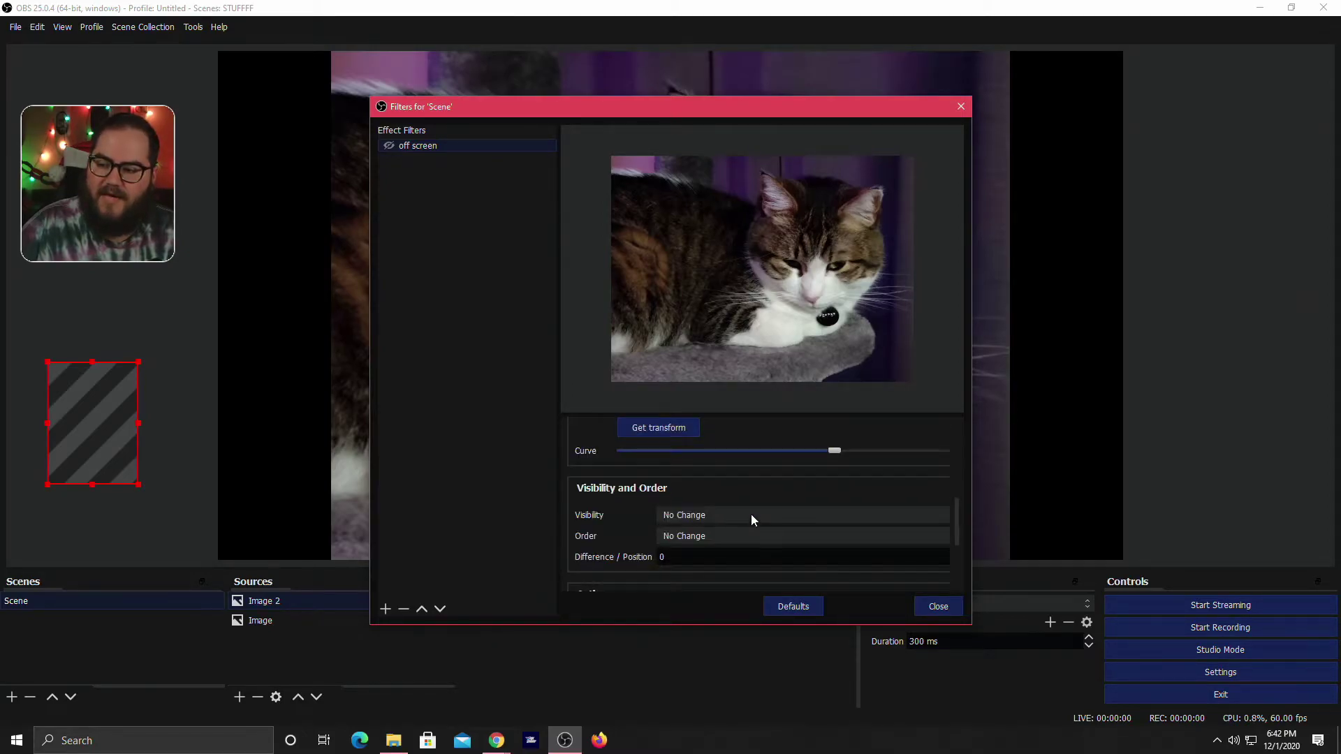
pyautogui.scroll(-4, 753, 514)
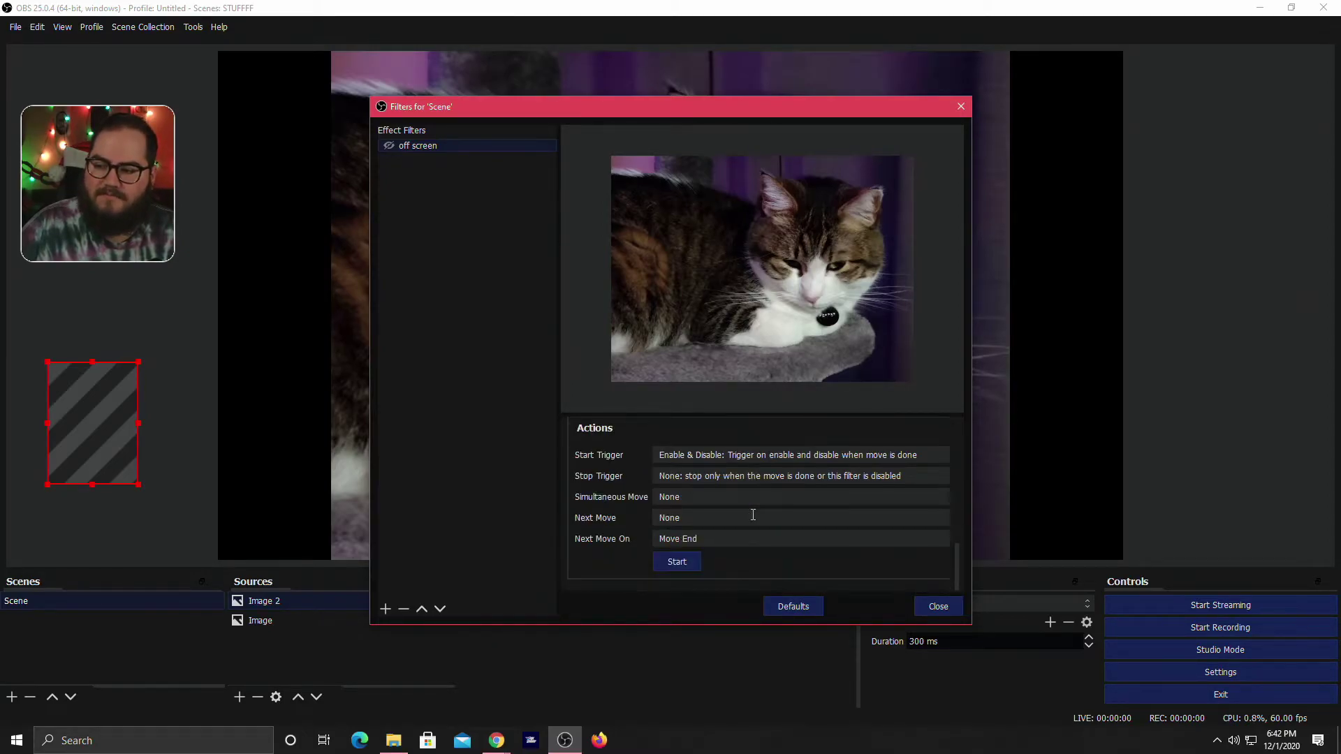
pyautogui.click(724, 455)
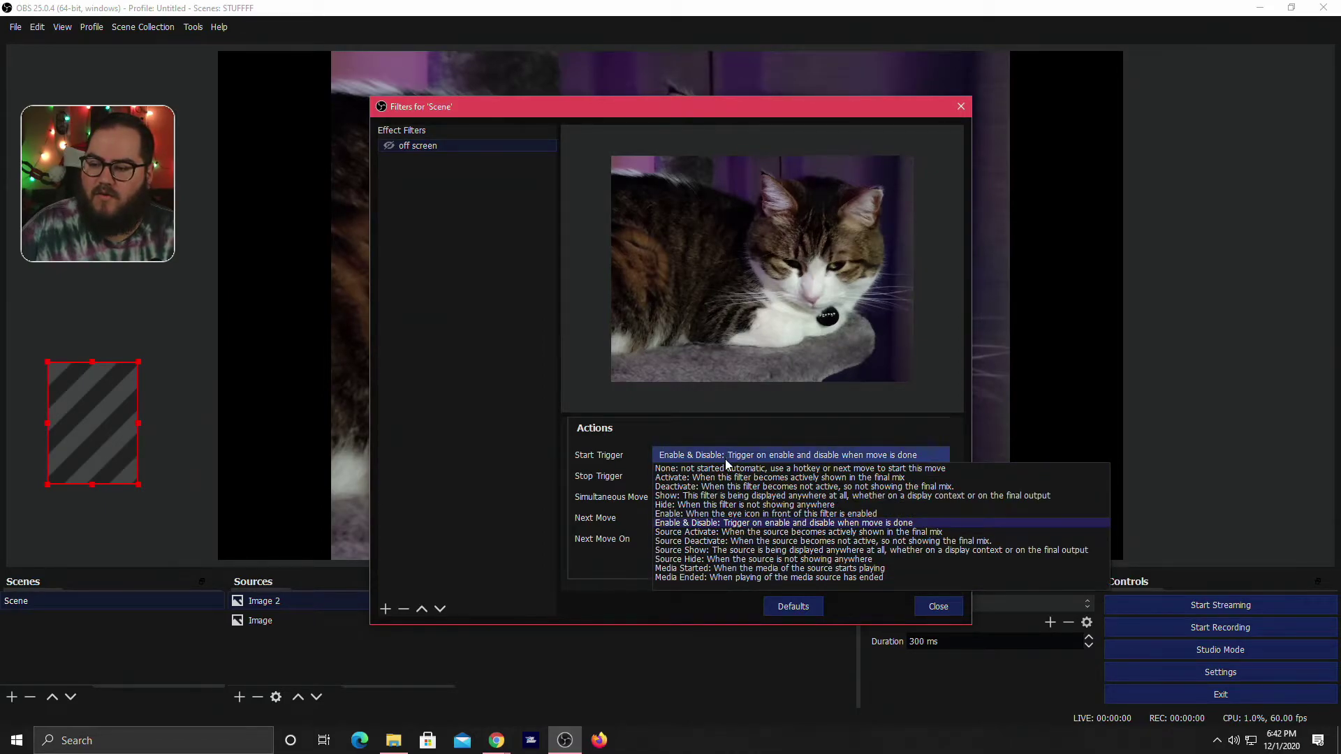
pyautogui.click(717, 470)
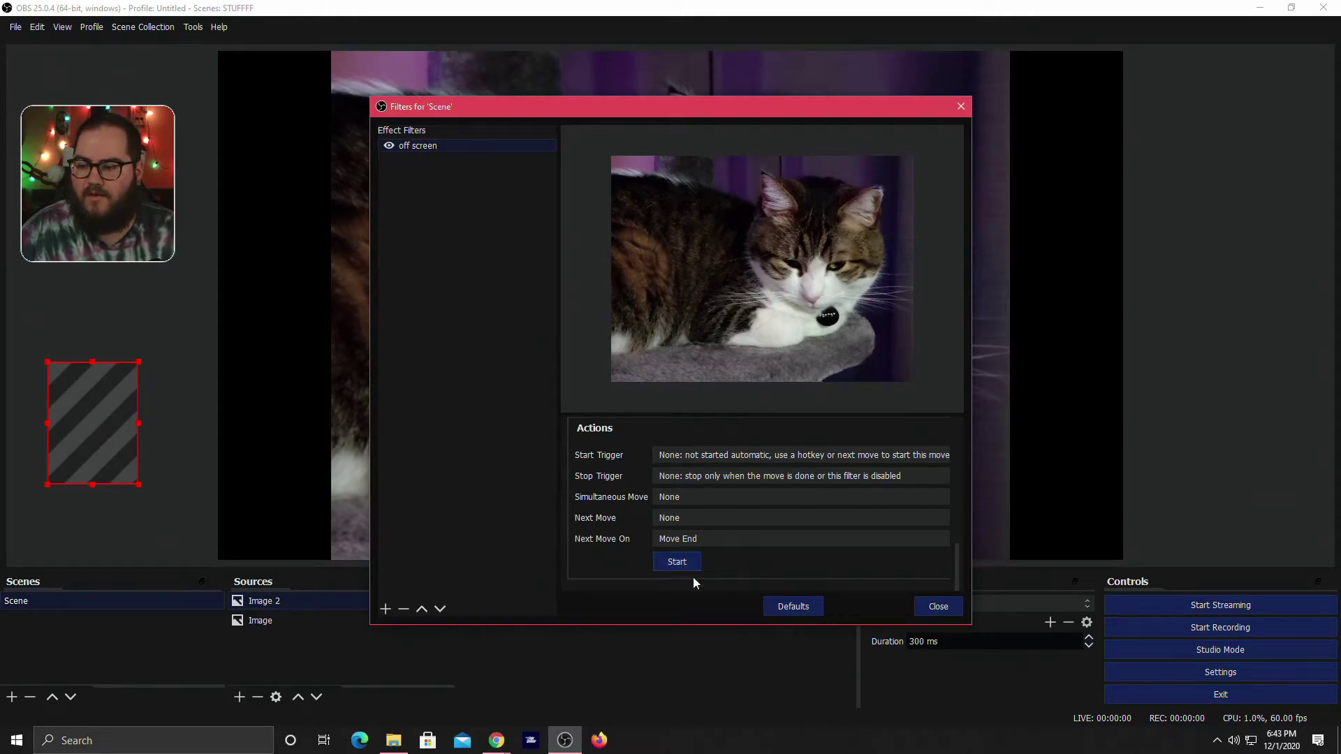
# Move Image 2 onto the canvas and start the off screen move to test it
pyautogui.click(19, 436)
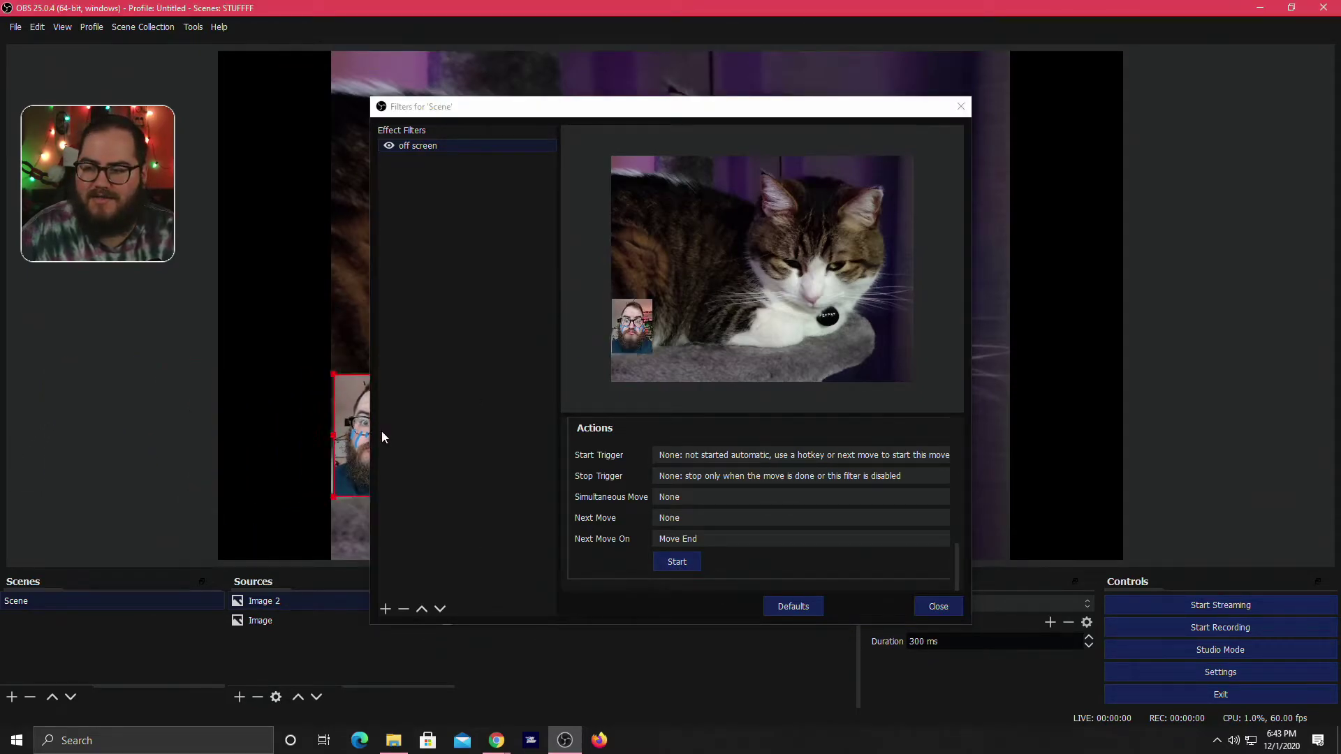
pyautogui.click(678, 563)
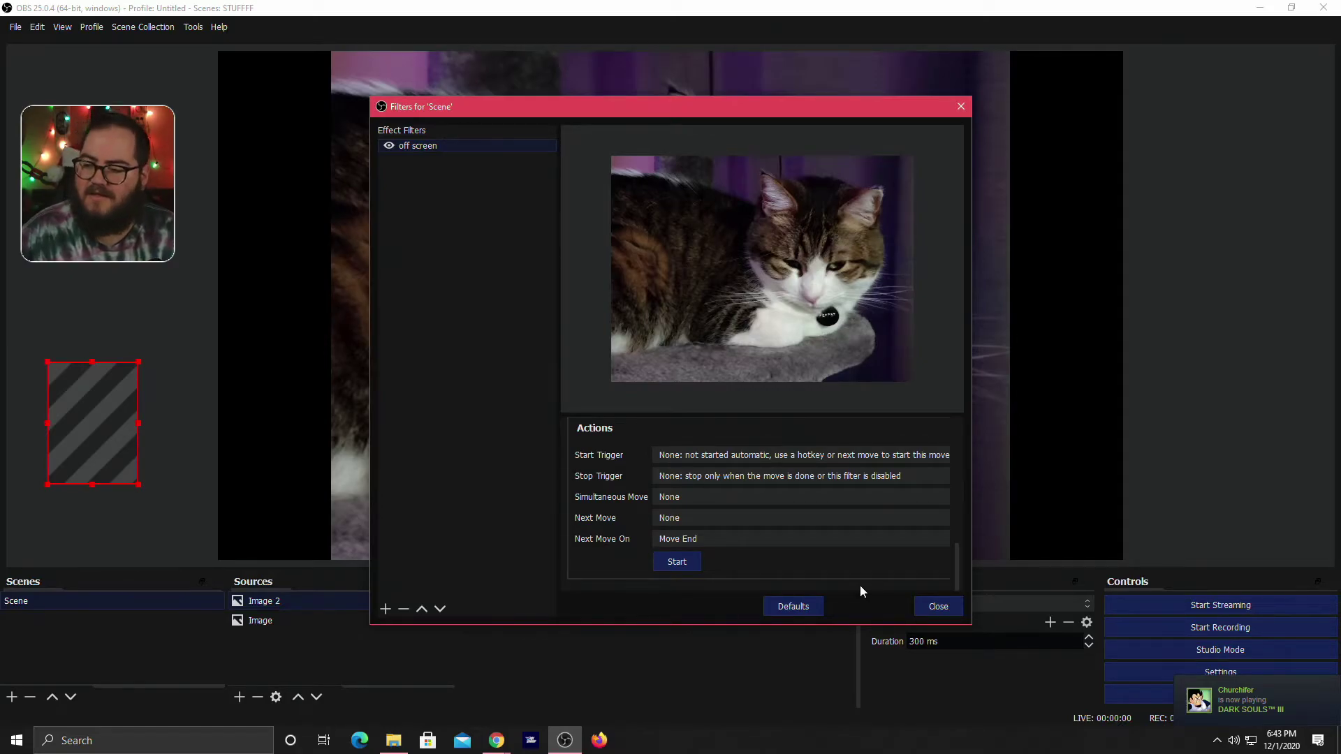
# Add a second Move Source filter named "On screen" to the scene and set its source to Image 2
pyautogui.rightClick(393, 181)
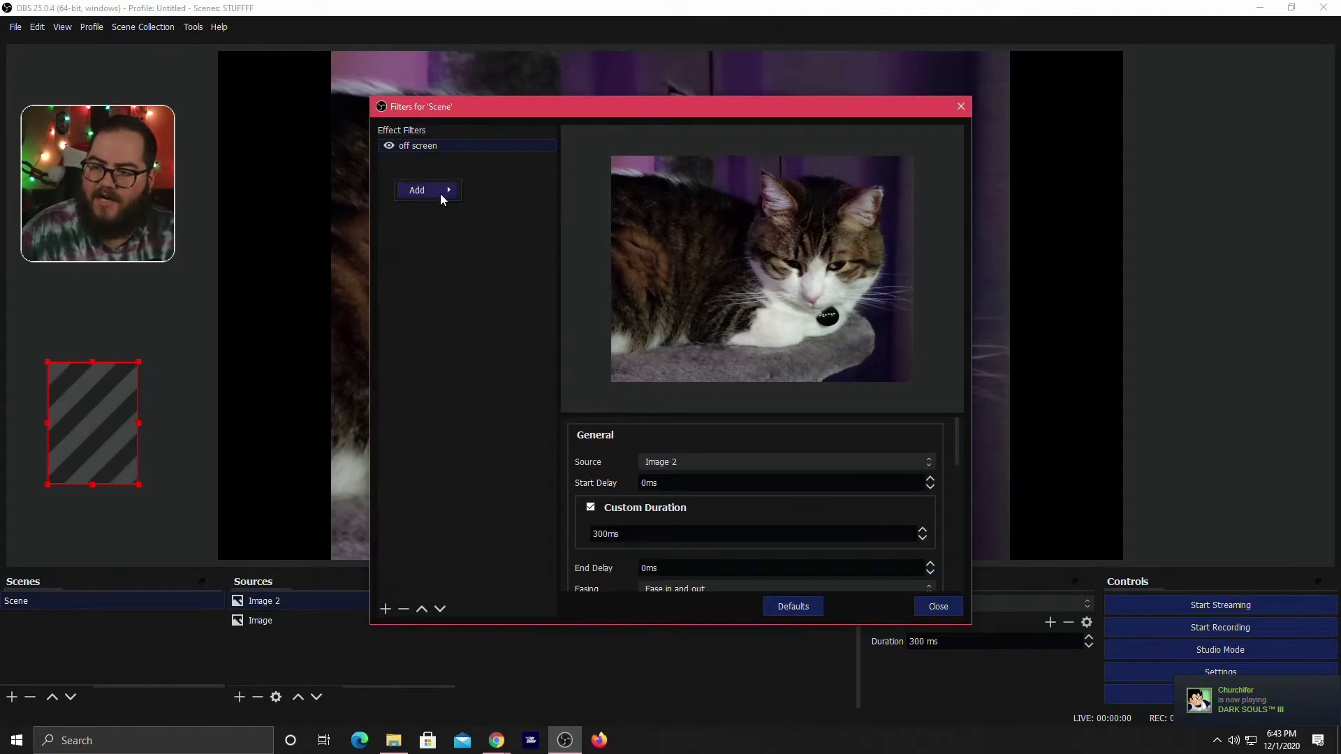
pyautogui.moveTo(442, 192)
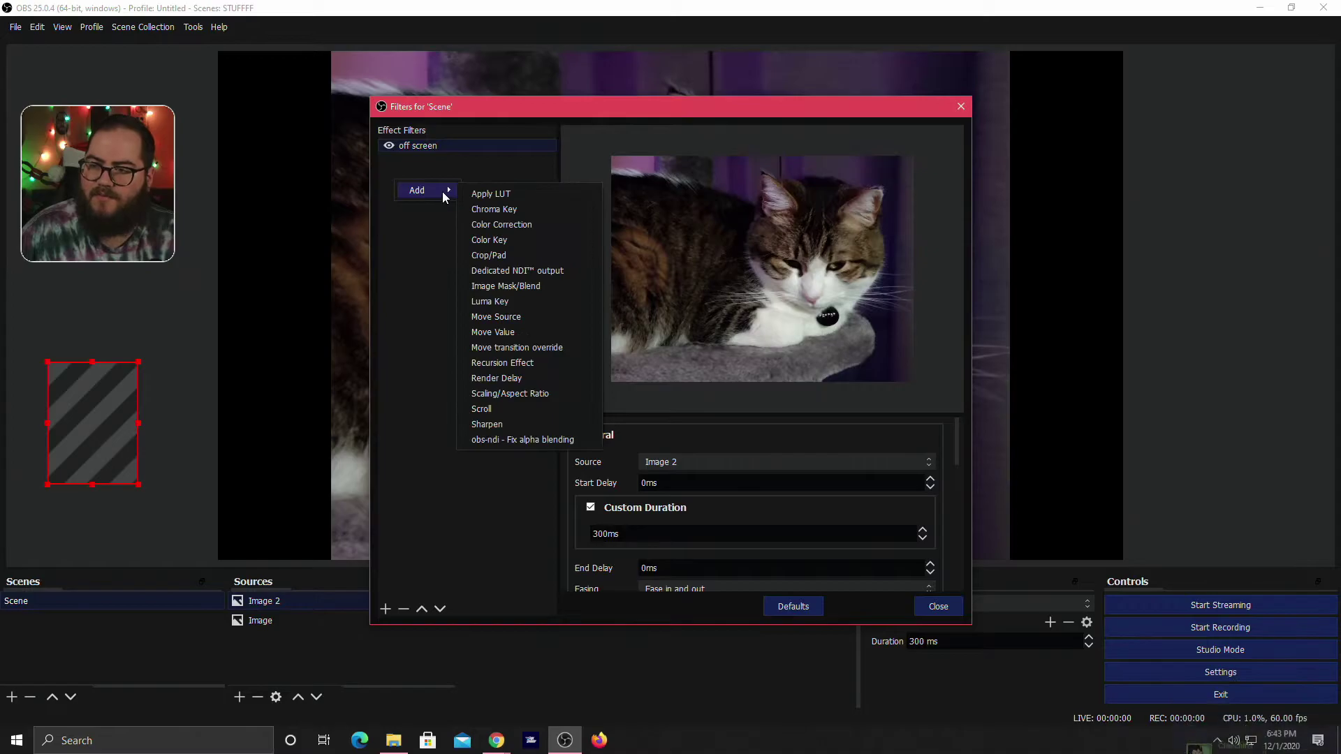
pyautogui.click(519, 317)
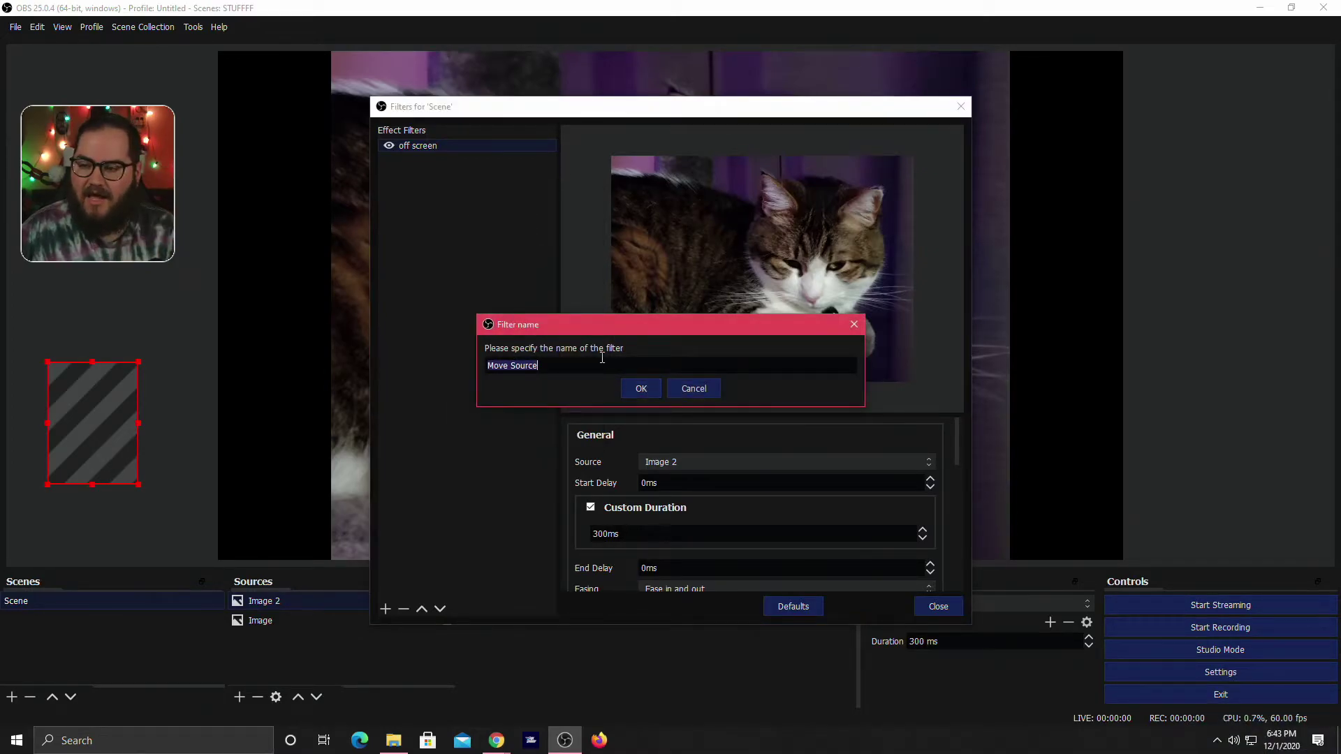
pyautogui.write('On screen')
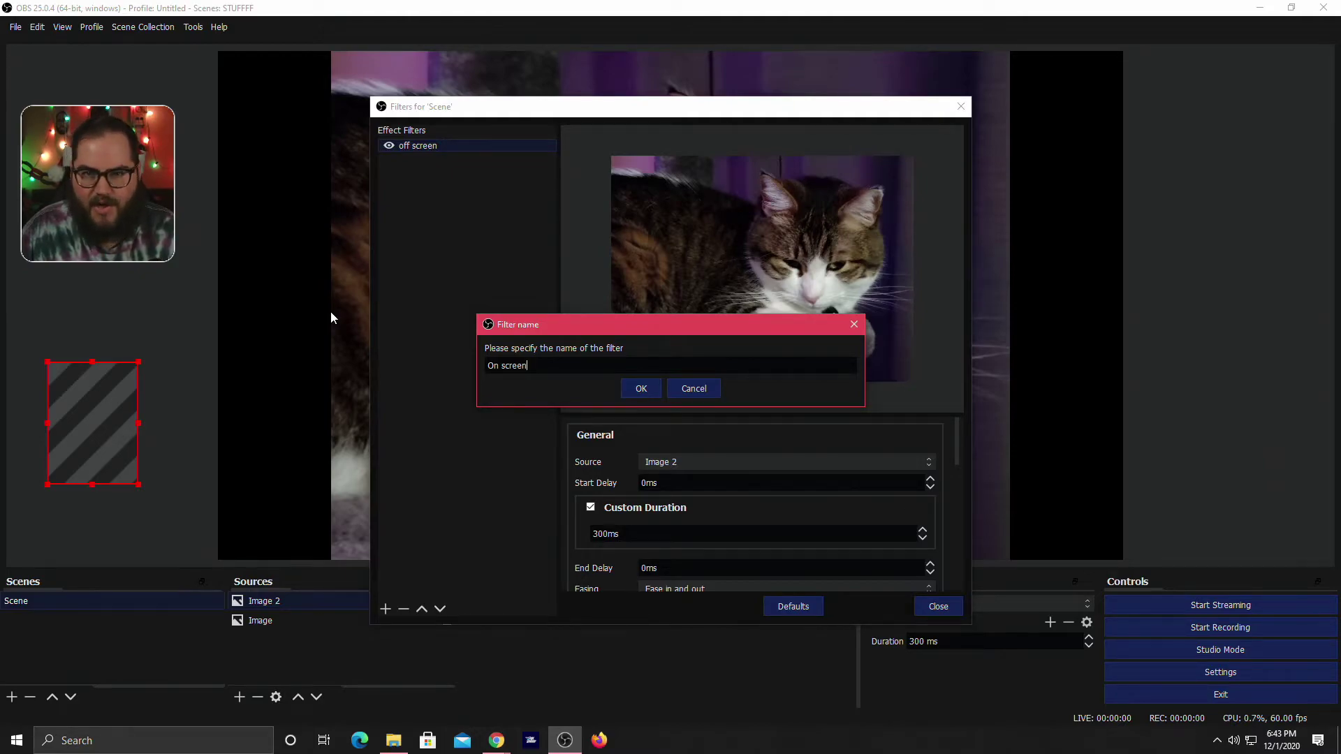
pyautogui.press('Return')
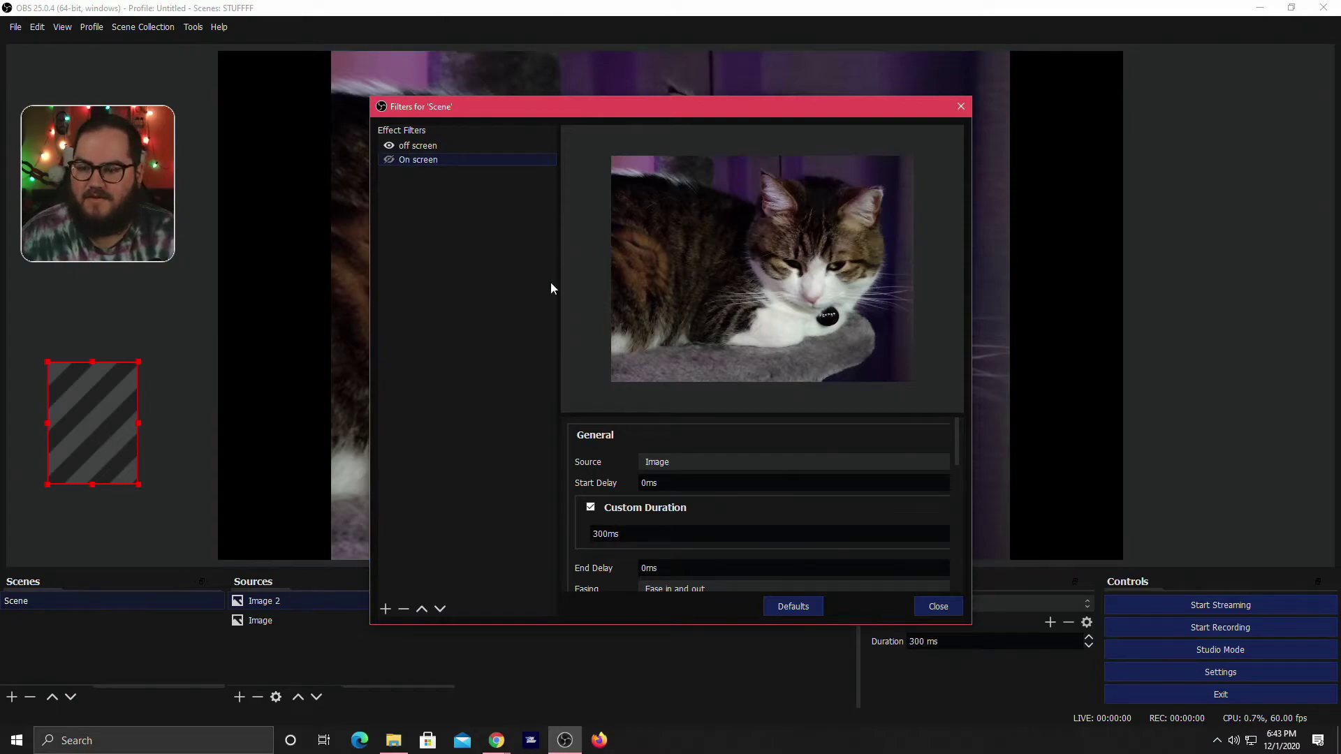
pyautogui.click(736, 463)
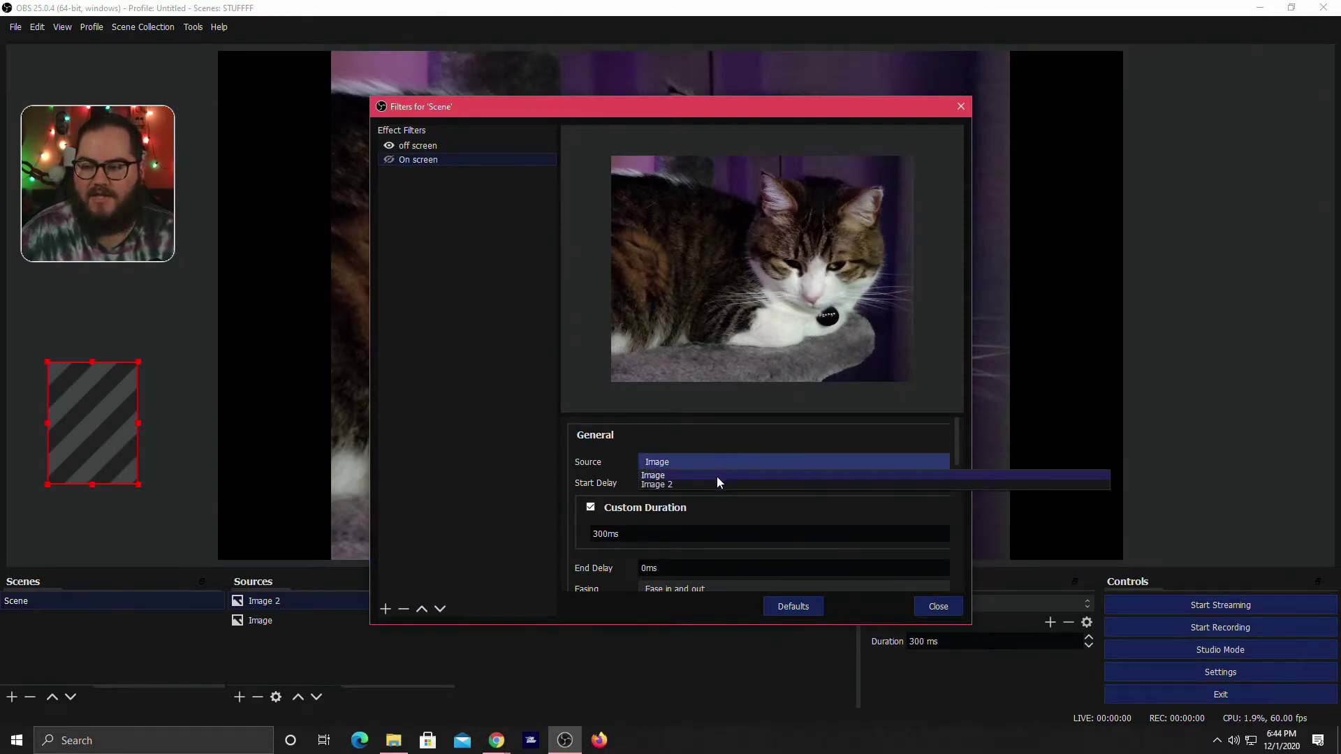
pyautogui.click(706, 488)
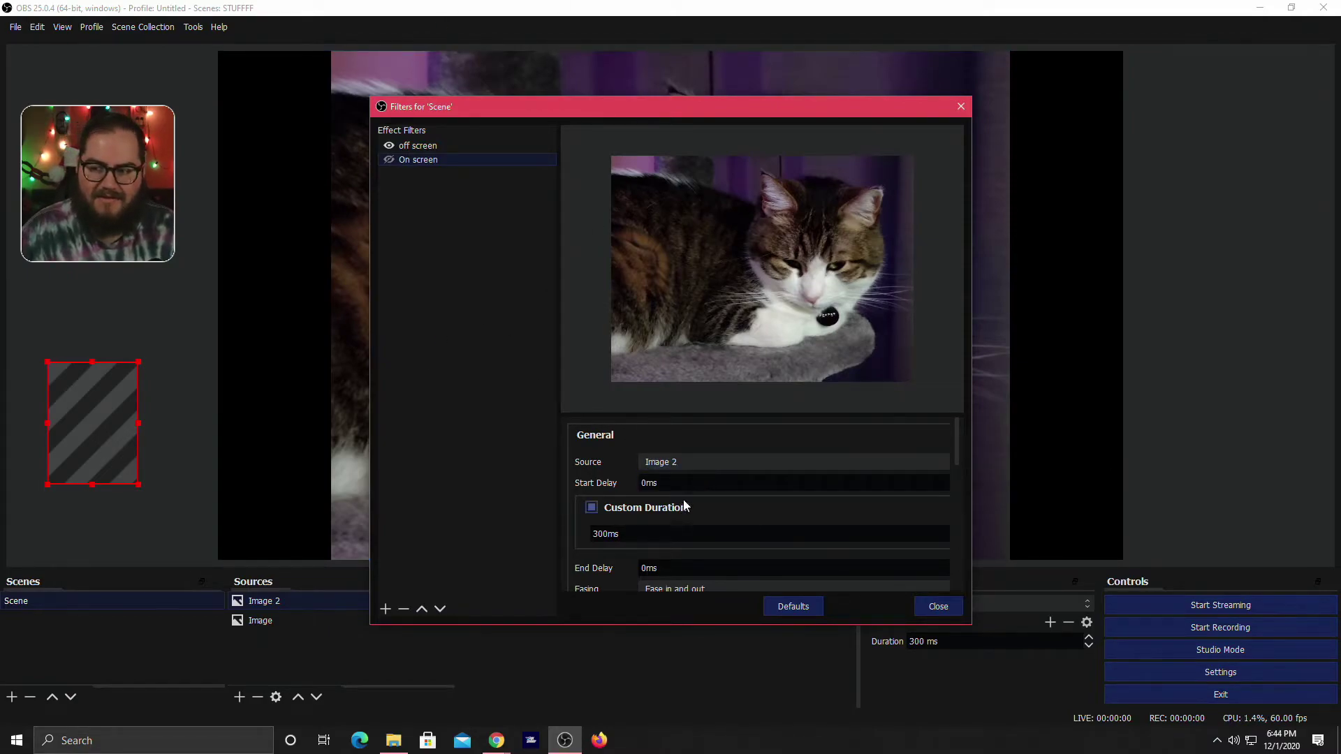
# Nudge Image 2 horizontally from off screen onto the canvas, into the black strip beside the cat picture, keeping its vertical position
pyautogui.moveTo(637, 106); pyautogui.dragTo(800, 119)
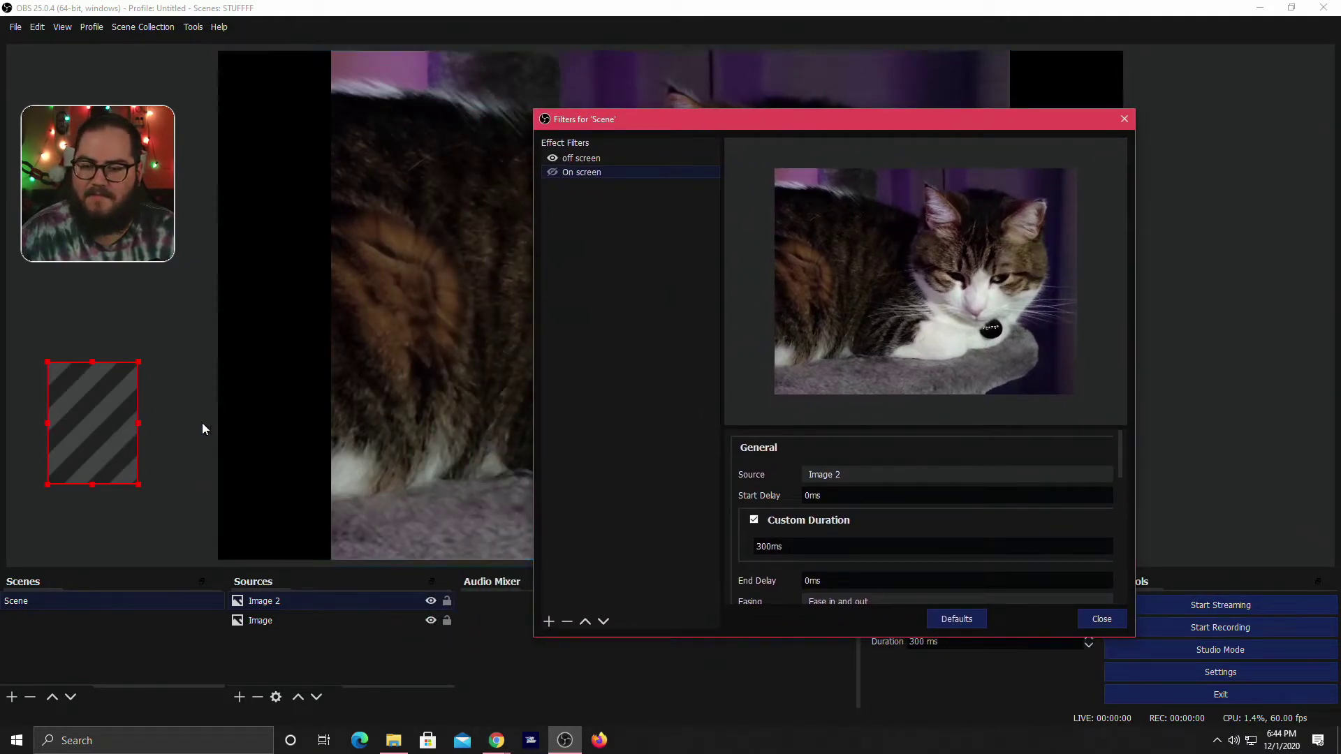
pyautogui.click(122, 424)
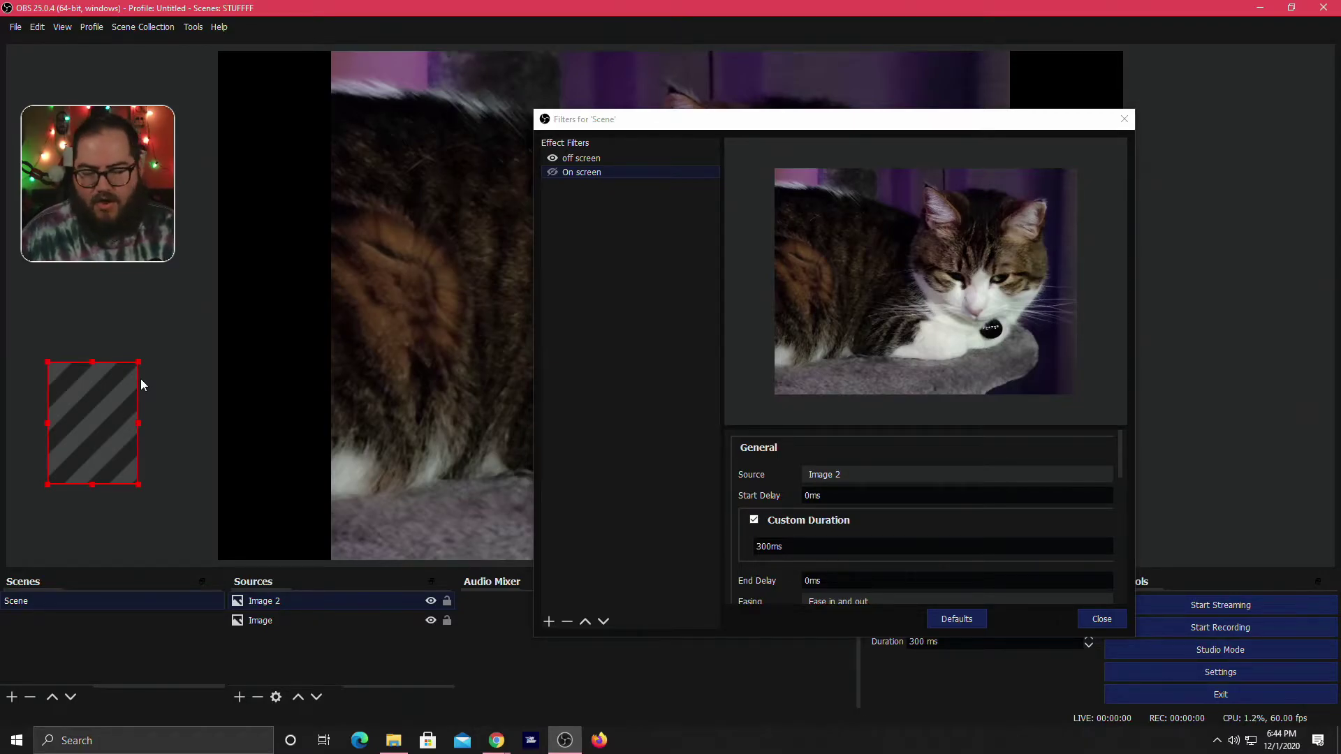
pyautogui.press('Right')
pyautogui.press('Right')
pyautogui.press('Right')
pyautogui.press('Right')
pyautogui.press('Right')
pyautogui.press('Right')
pyautogui.press('Right')
pyautogui.press('Right')
pyautogui.press('Right')
pyautogui.press('Right')
pyautogui.press('Right')
pyautogui.press('Right')
pyautogui.press('Right')
pyautogui.press('Right')
pyautogui.press('Right')
pyautogui.press('Right')
pyautogui.press('Right')
pyautogui.press('Right')
pyautogui.press('Right')
pyautogui.press('Right')
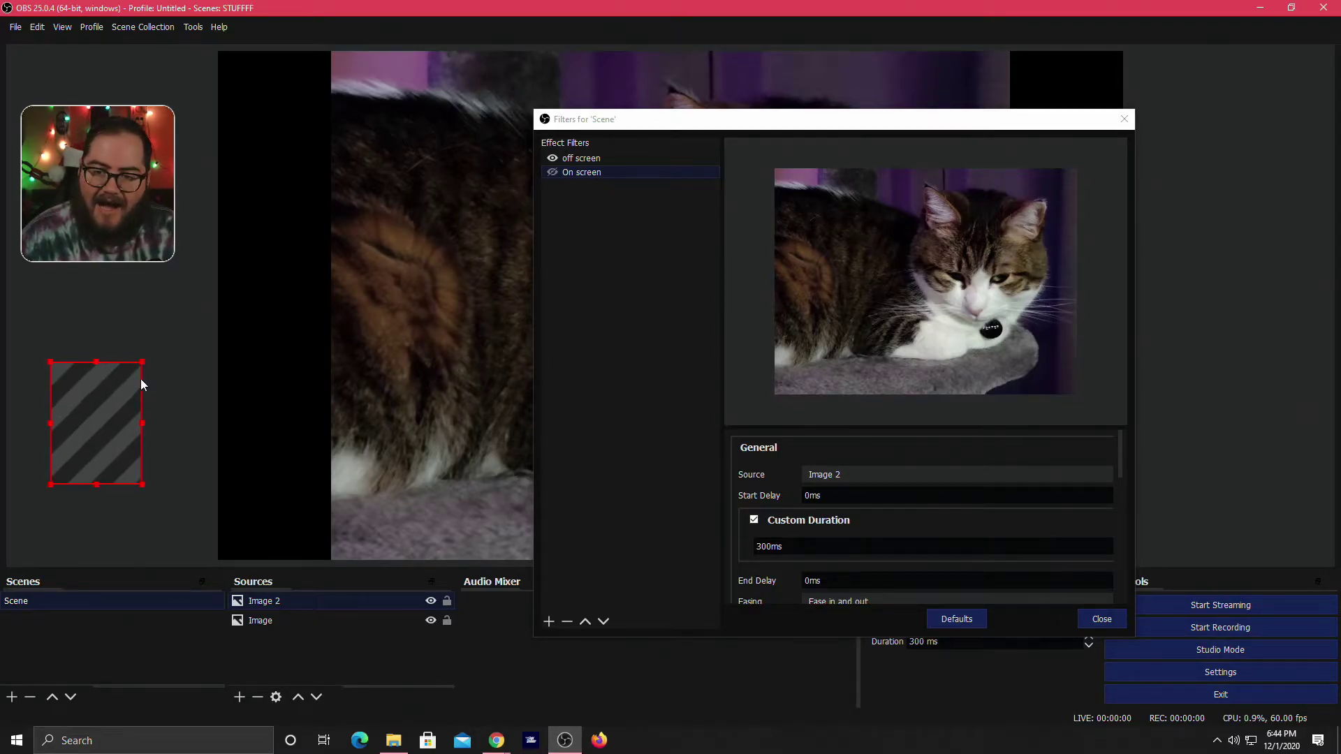
pyautogui.press('Right')
pyautogui.press('Right')
pyautogui.press('Right')
pyautogui.press('Right')
pyautogui.press('Right')
pyautogui.press('Right')
pyautogui.press('Right')
pyautogui.press('Right')
pyautogui.press('Right')
pyautogui.press('Right')
pyautogui.press('Right')
pyautogui.press('Right')
pyautogui.press('Right')
pyautogui.press('Right')
pyautogui.press('Right')
pyautogui.press('Right')
pyautogui.press('Right')
pyautogui.press('Right')
pyautogui.press('Right')
pyautogui.press('Right')
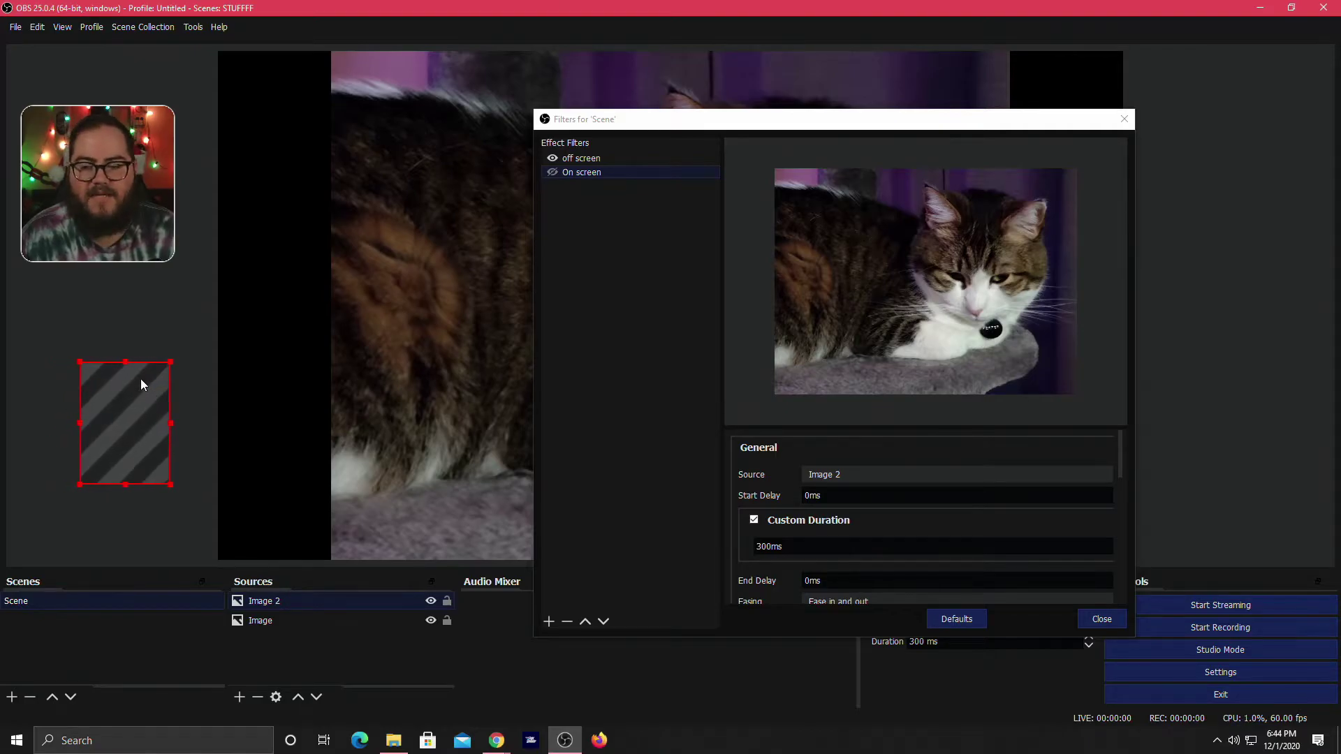
pyautogui.press('Right')
pyautogui.press('Right')
pyautogui.press('Right')
pyautogui.press('Right')
pyautogui.press('Right')
pyautogui.press('Right')
pyautogui.press('Right')
pyautogui.press('Right')
pyautogui.press('Right')
pyautogui.press('Right')
pyautogui.press('Right')
pyautogui.press('Right')
pyautogui.press('Right')
pyautogui.press('Right')
pyautogui.press('Right')
pyautogui.press('Right')
pyautogui.press('Right')
pyautogui.press('Right')
pyautogui.press('Right')
pyautogui.press('Right')
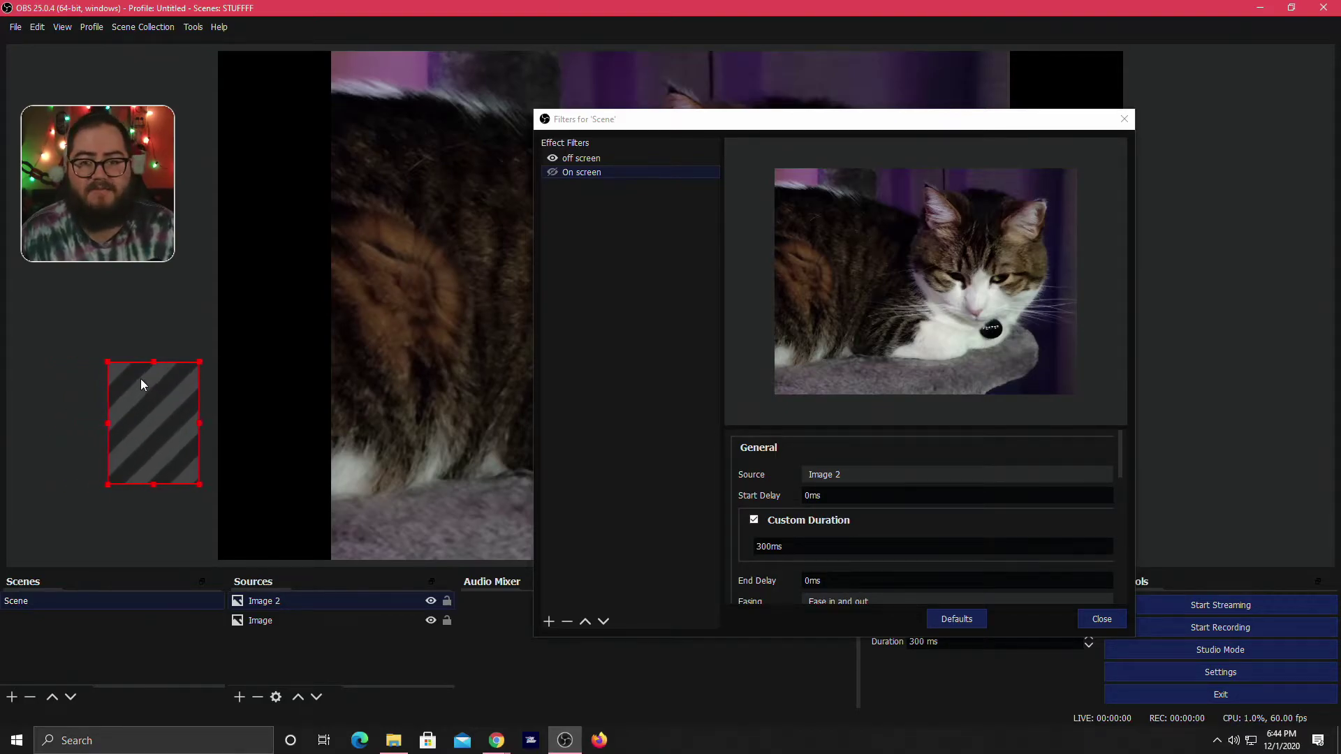
pyautogui.press('Right')
pyautogui.press('Right')
pyautogui.press('Right')
pyautogui.press('Right')
pyautogui.press('Right')
pyautogui.press('Right')
pyautogui.press('Right')
pyautogui.press('Right')
pyautogui.press('Right')
pyautogui.press('Right')
pyautogui.press('Right')
pyautogui.press('Right')
pyautogui.press('Right')
pyautogui.press('Right')
pyautogui.press('Right')
pyautogui.press('Right')
pyautogui.press('Right')
pyautogui.press('Right')
pyautogui.press('Right')
pyautogui.press('Right')
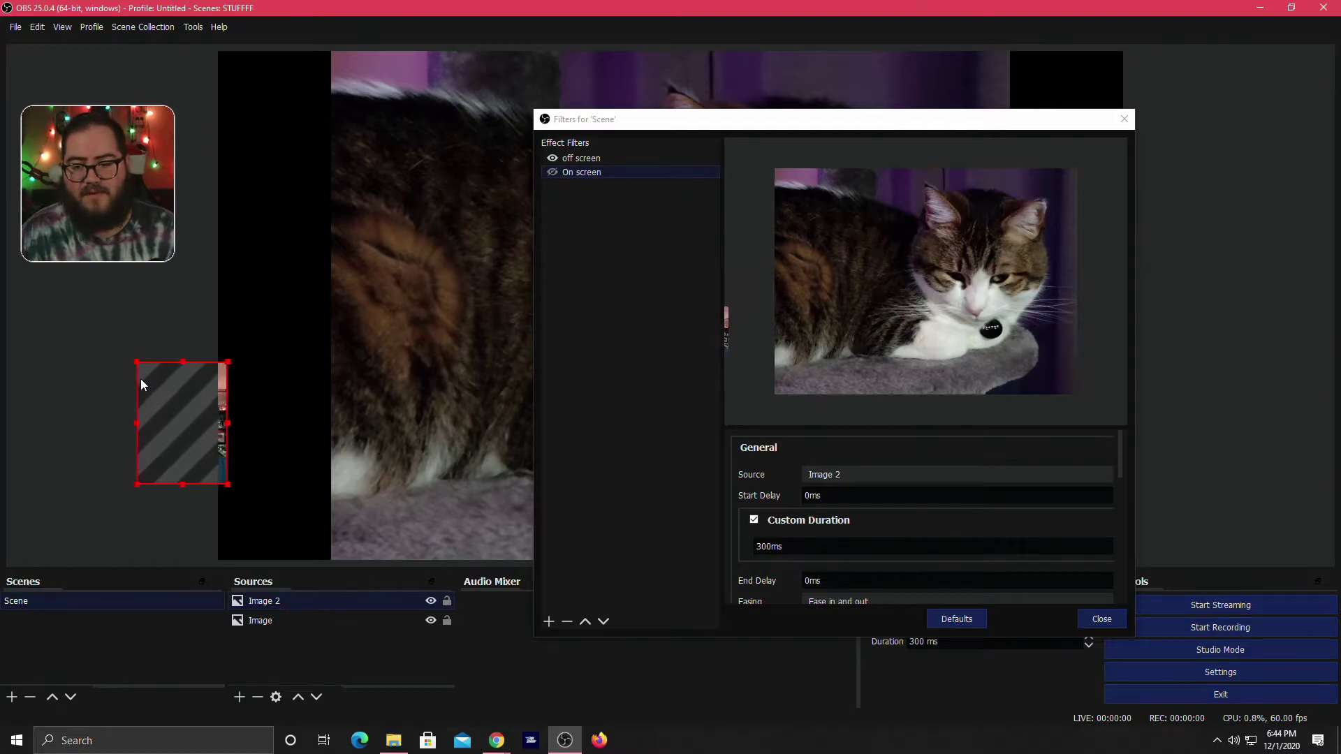
pyautogui.press('Right')
pyautogui.press('Right')
pyautogui.press('Right')
pyautogui.press('Right')
pyautogui.press('Right')
pyautogui.press('Right')
pyautogui.press('Right')
pyautogui.press('Right')
pyautogui.press('Right')
pyautogui.press('Right')
pyautogui.press('Right')
pyautogui.press('Right')
pyautogui.press('Right')
pyautogui.press('Right')
pyautogui.press('Right')
pyautogui.press('Right')
pyautogui.press('Right')
pyautogui.press('Right')
pyautogui.press('Right')
pyautogui.press('Right')
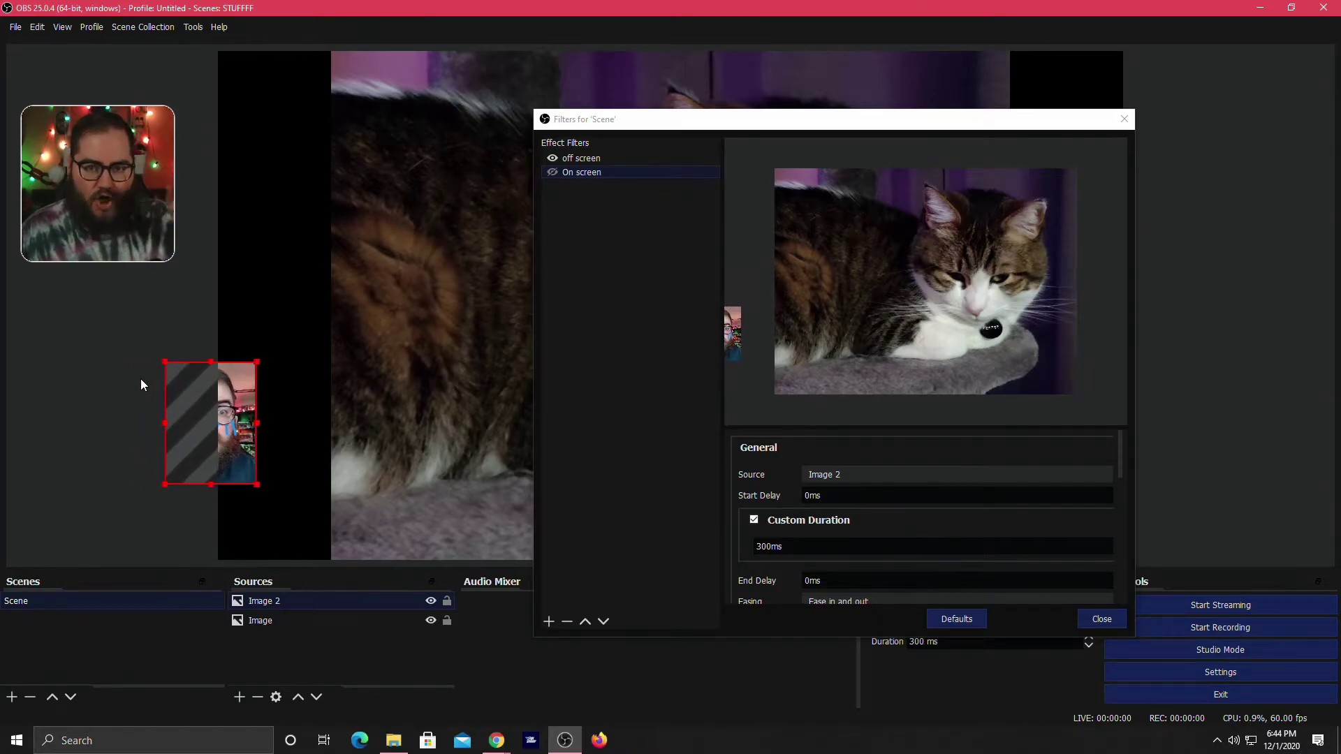
pyautogui.press('Right')
pyautogui.press('Right')
pyautogui.press('Right')
pyautogui.press('Right')
pyautogui.press('Right')
pyautogui.press('Right')
pyautogui.press('Right')
pyautogui.press('Right')
pyautogui.press('Right')
pyautogui.press('Right')
pyautogui.press('Right')
pyautogui.press('Right')
pyautogui.press('Right')
pyautogui.press('Right')
pyautogui.press('Right')
pyautogui.press('Right')
pyautogui.press('Right')
pyautogui.press('Right')
pyautogui.press('Right')
pyautogui.press('Right')
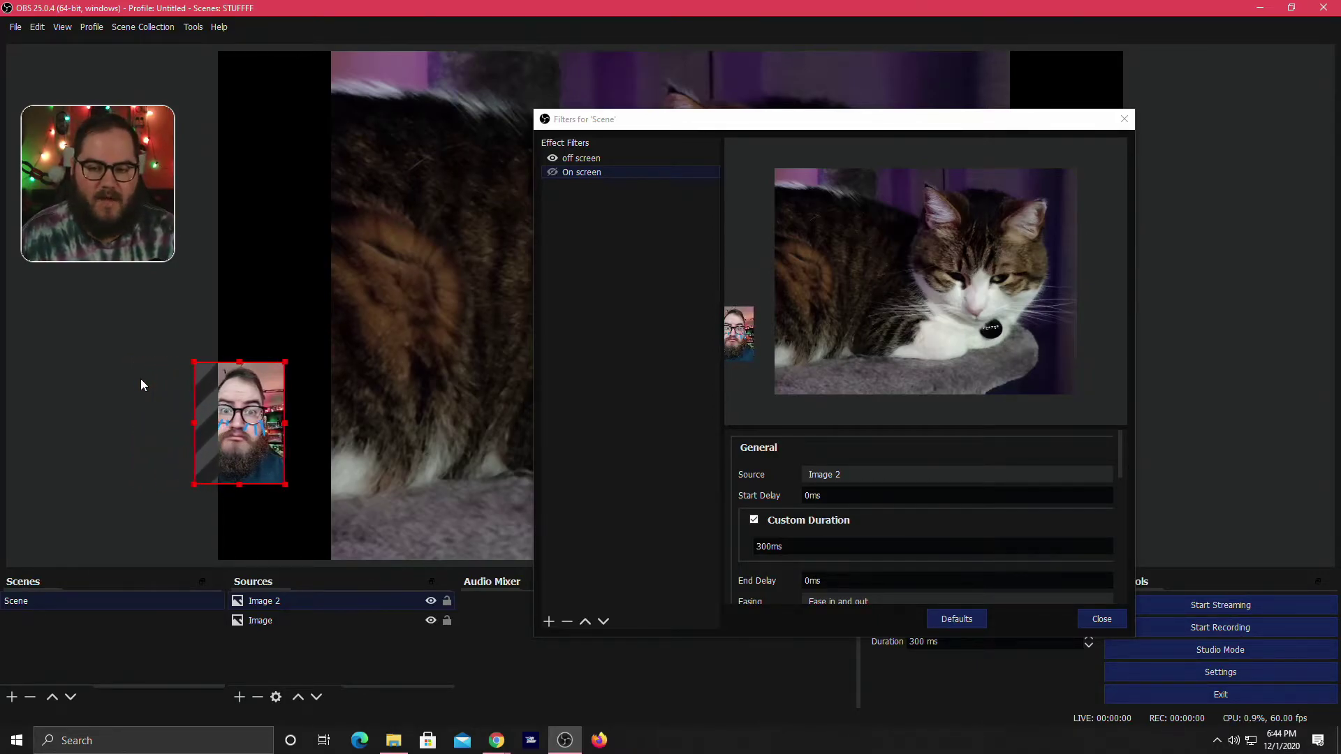
pyautogui.press('Right')
pyautogui.press('Right')
pyautogui.press('Right')
pyautogui.press('Right')
pyautogui.press('Right')
pyautogui.press('Right')
pyautogui.press('Right')
pyautogui.press('Right')
pyautogui.press('Right')
pyautogui.press('Right')
pyautogui.press('Right')
pyautogui.press('Right')
pyautogui.press('Right')
pyautogui.press('Right')
pyautogui.press('Right')
pyautogui.press('Right')
pyautogui.press('Right')
pyautogui.press('Right')
pyautogui.press('Right')
pyautogui.press('Right')
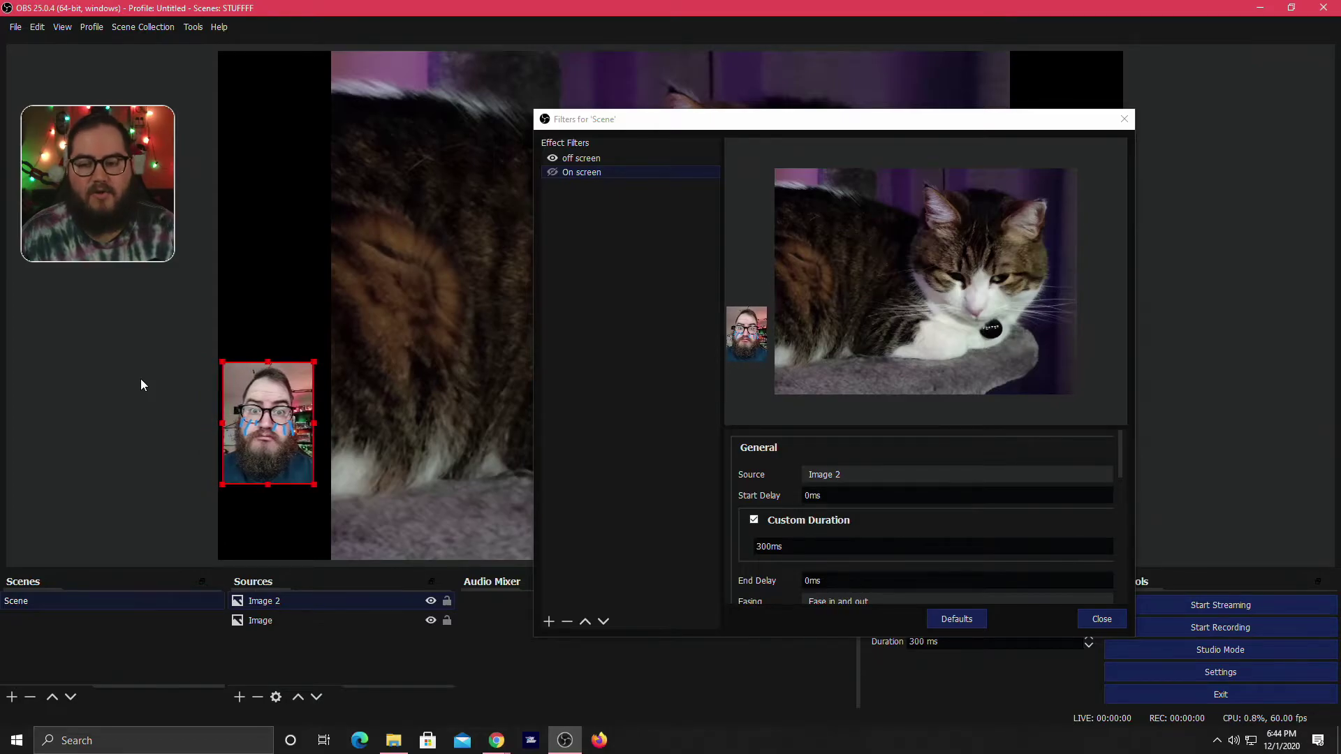
# Nudge Image 2 further right in small increments until most of it overlaps the left edge of the cat picture
pyautogui.press('Right')
pyautogui.press('Right')
pyautogui.press('Right')
pyautogui.press('Right')
pyautogui.press('Right')
pyautogui.press('Right')
pyautogui.press('Right')
pyautogui.press('Right')
pyautogui.press('Right')
pyautogui.press('Right')
pyautogui.press('Right')
pyautogui.press('Right')
pyautogui.press('Right')
pyautogui.press('Right')
pyautogui.press('Right')
pyautogui.press('Right')
pyautogui.press('Right')
pyautogui.press('Right')
pyautogui.press('Right')
pyautogui.press('Right')
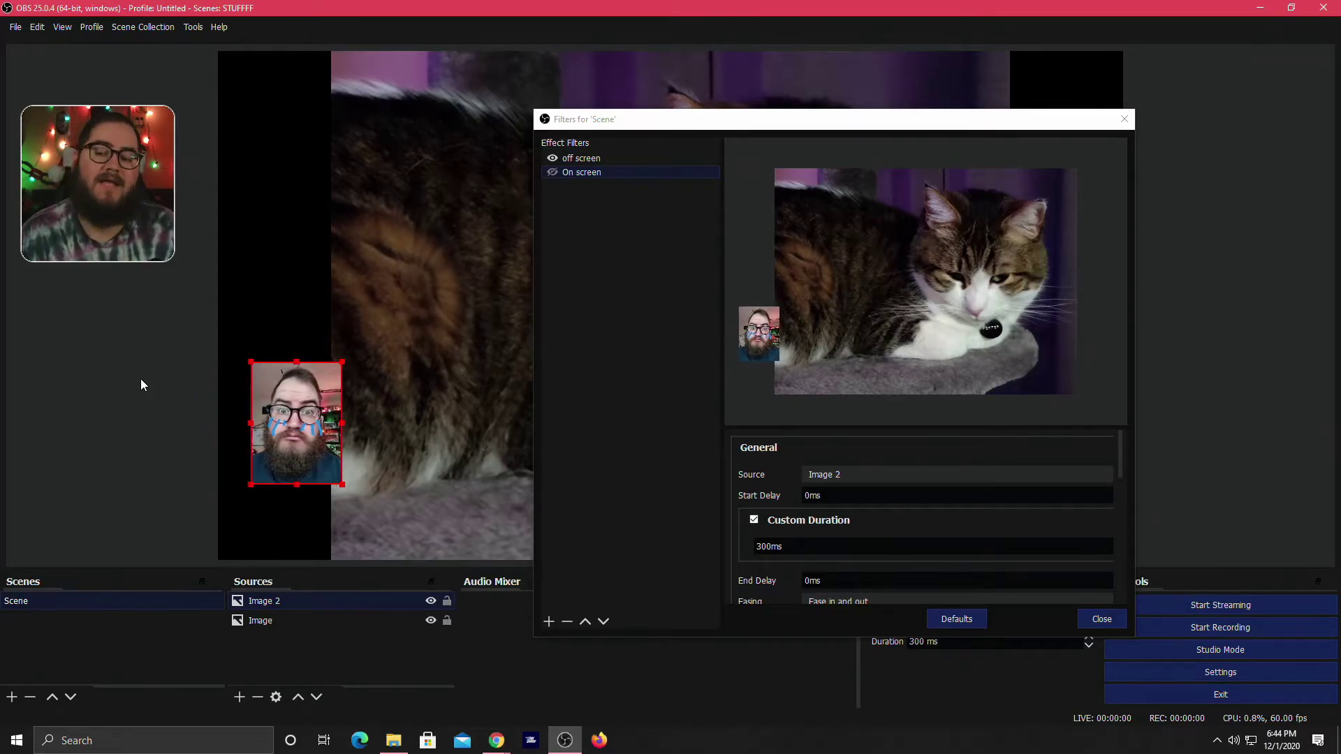
pyautogui.press('Right')
pyautogui.press('Right')
pyautogui.press('Right')
pyautogui.press('Right')
pyautogui.press('Right')
pyautogui.press('Right')
pyautogui.press('Right')
pyautogui.press('Right')
pyautogui.press('Right')
pyautogui.press('Right')
pyautogui.press('Right')
pyautogui.press('Right')
pyautogui.press('Right')
pyautogui.press('Right')
pyautogui.press('Right')
pyautogui.press('Right')
pyautogui.press('Right')
pyautogui.press('Right')
pyautogui.press('Right')
pyautogui.press('Right')
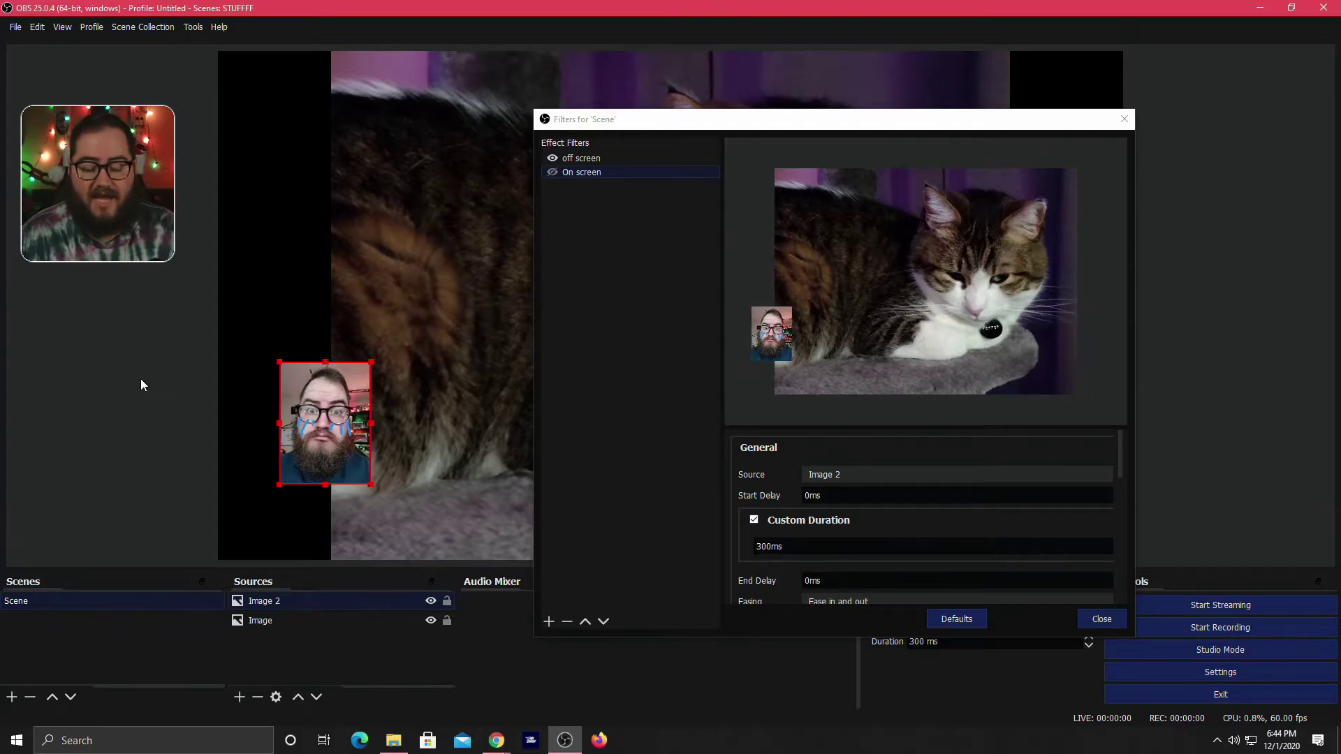
pyautogui.press('Right')
pyautogui.press('Right')
pyautogui.press('Right')
pyautogui.press('Right')
pyautogui.press('Right')
pyautogui.press('Right')
pyautogui.press('Right')
pyautogui.press('Right')
pyautogui.press('Right')
pyautogui.press('Right')
pyautogui.press('Right')
pyautogui.press('Right')
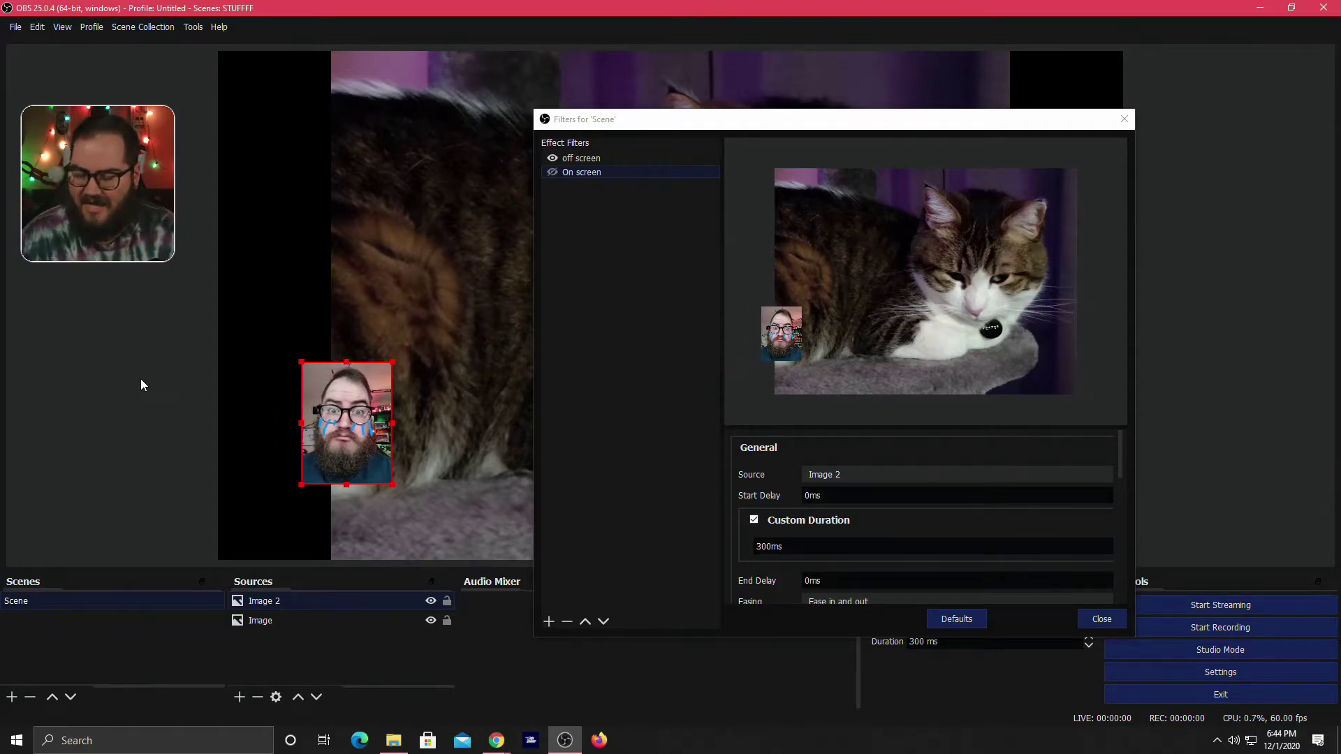
# Capture Image 2's current transform in the On screen filter and set its next move to off screen
pyautogui.scroll(-3, 854, 467)
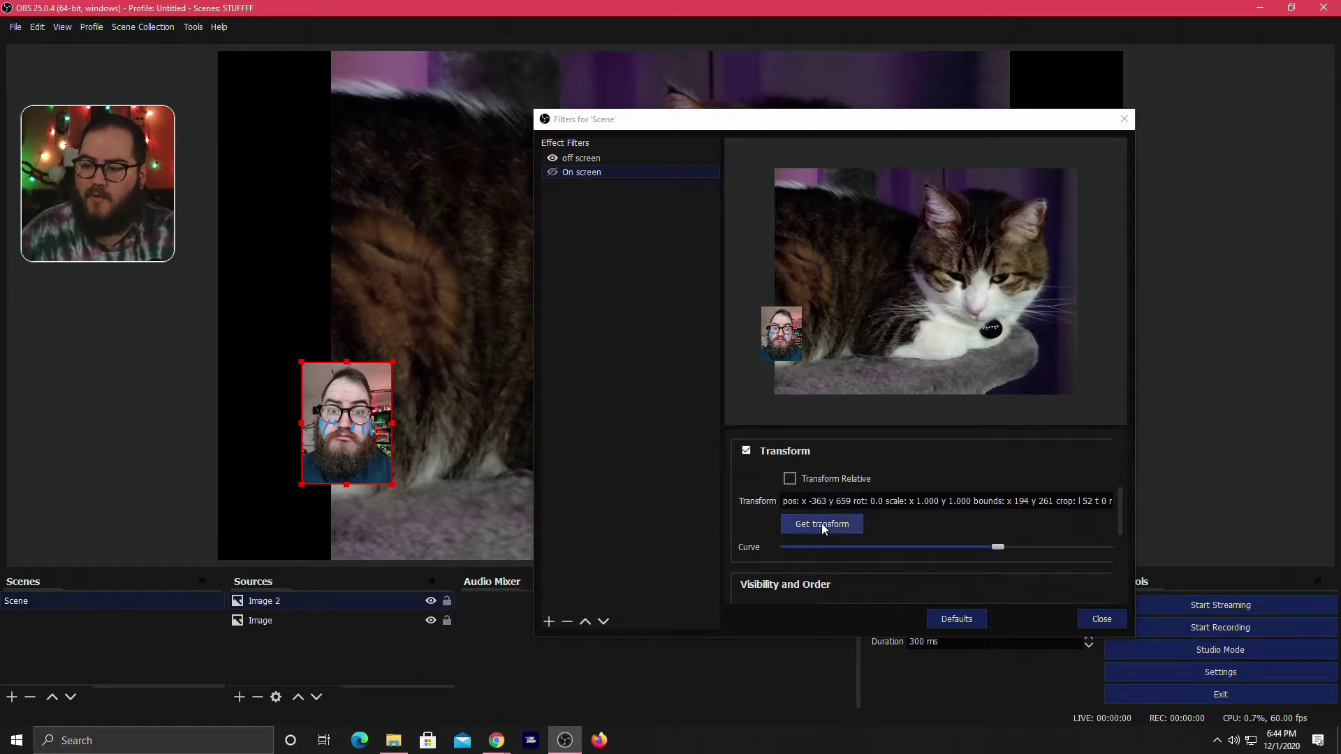
pyautogui.click(823, 525)
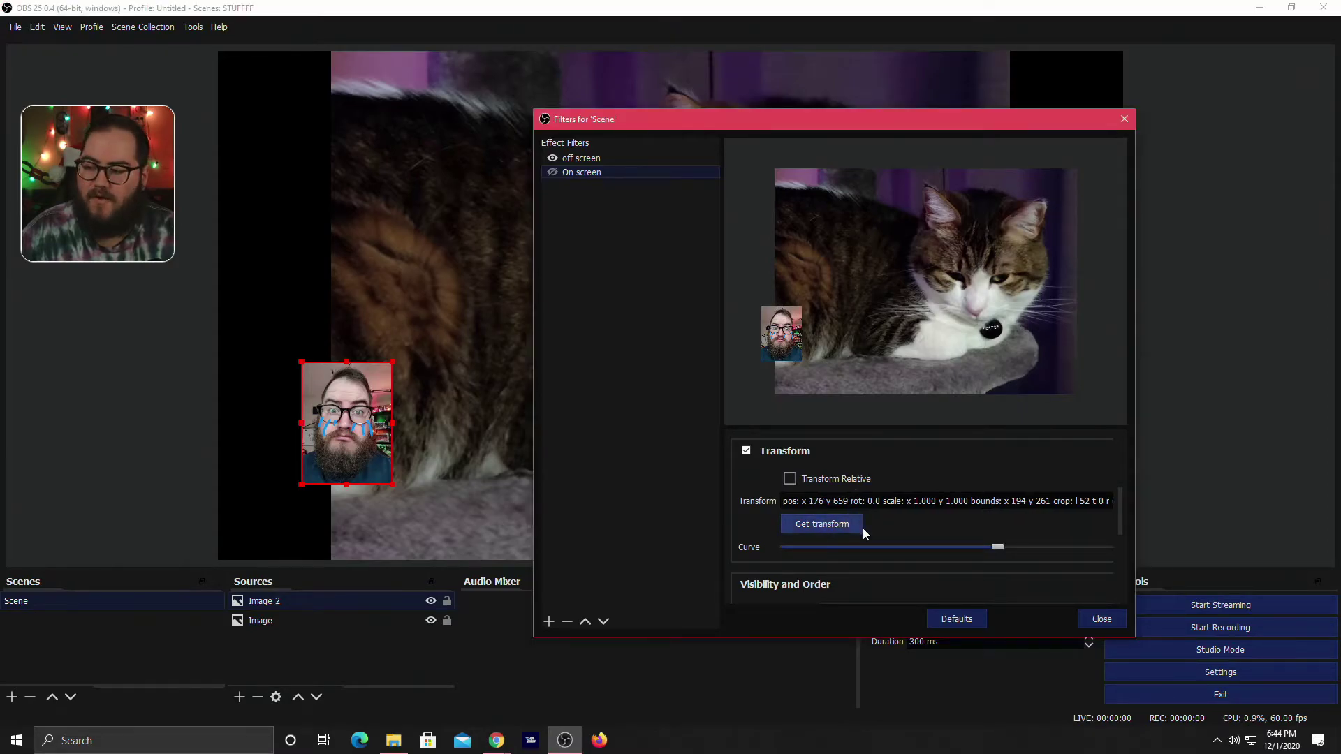
pyautogui.scroll(-3, 894, 527)
pyautogui.scroll(-2, 893, 523)
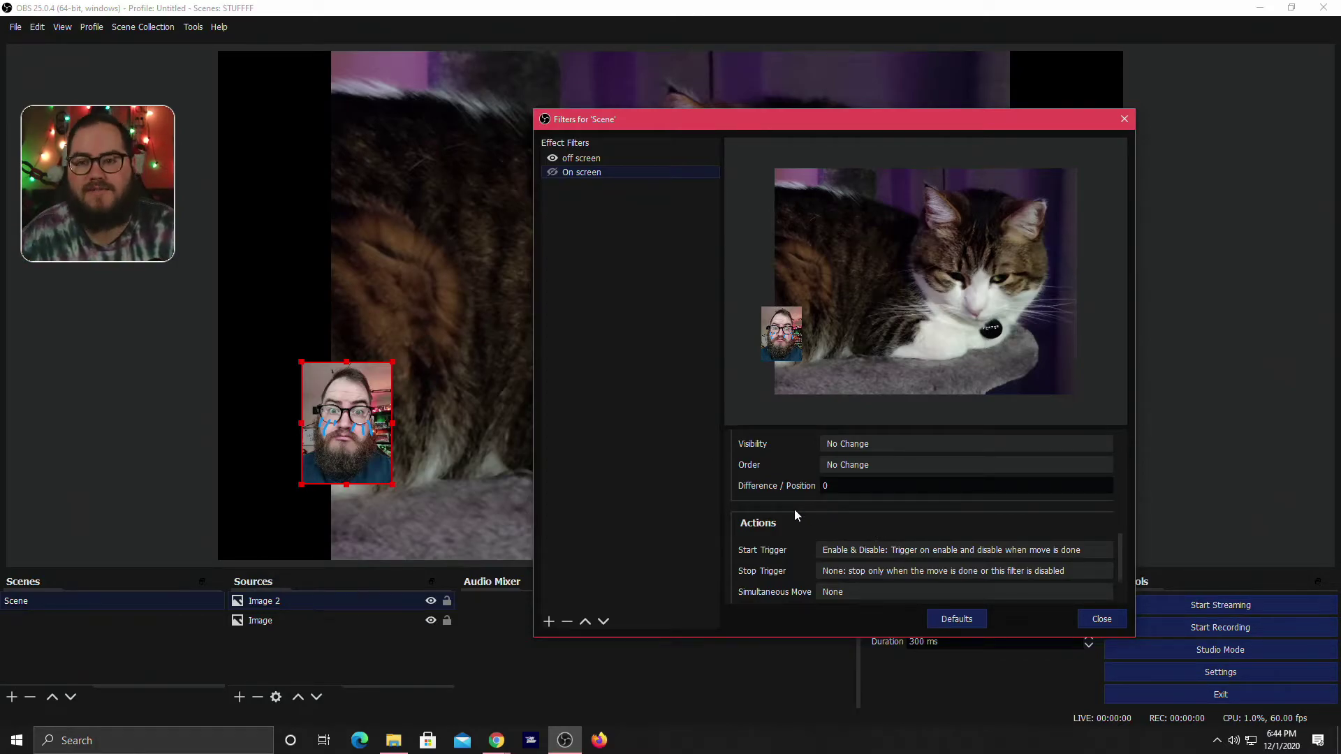
pyautogui.scroll(-1, 865, 547)
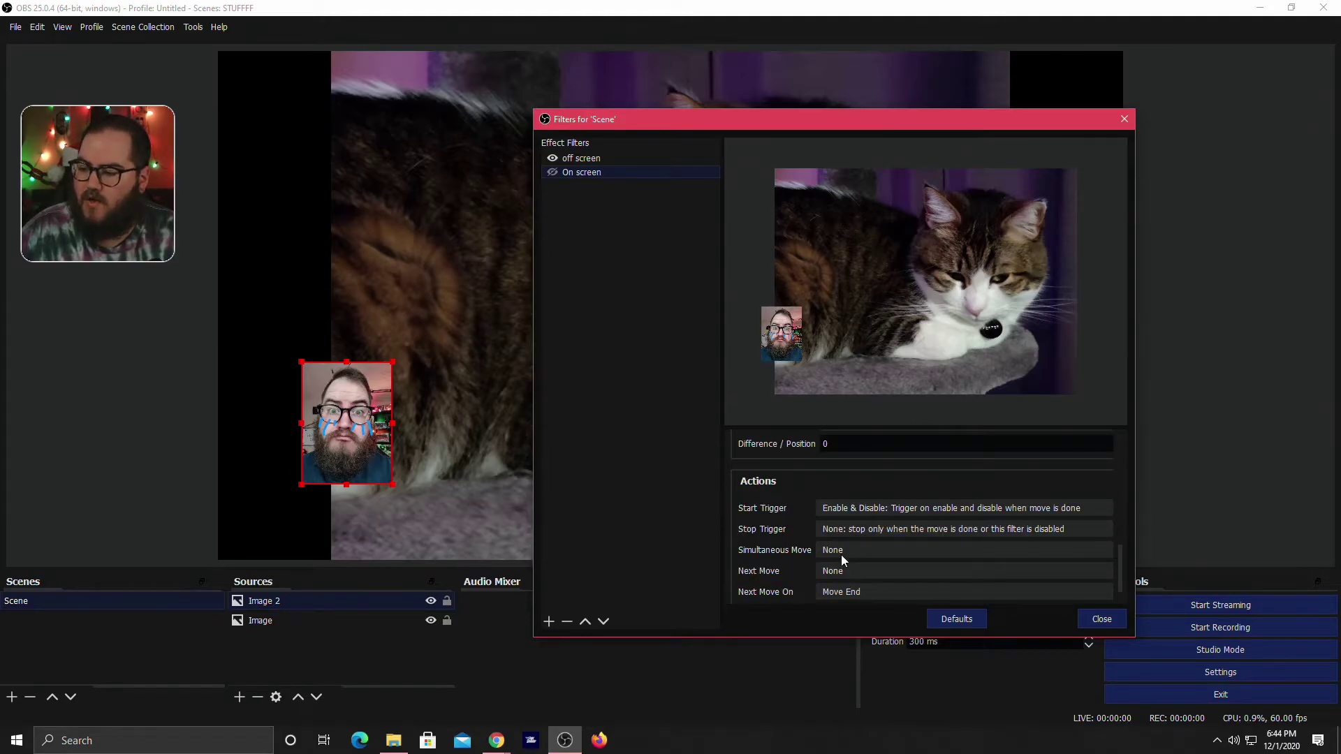
pyautogui.click(853, 571)
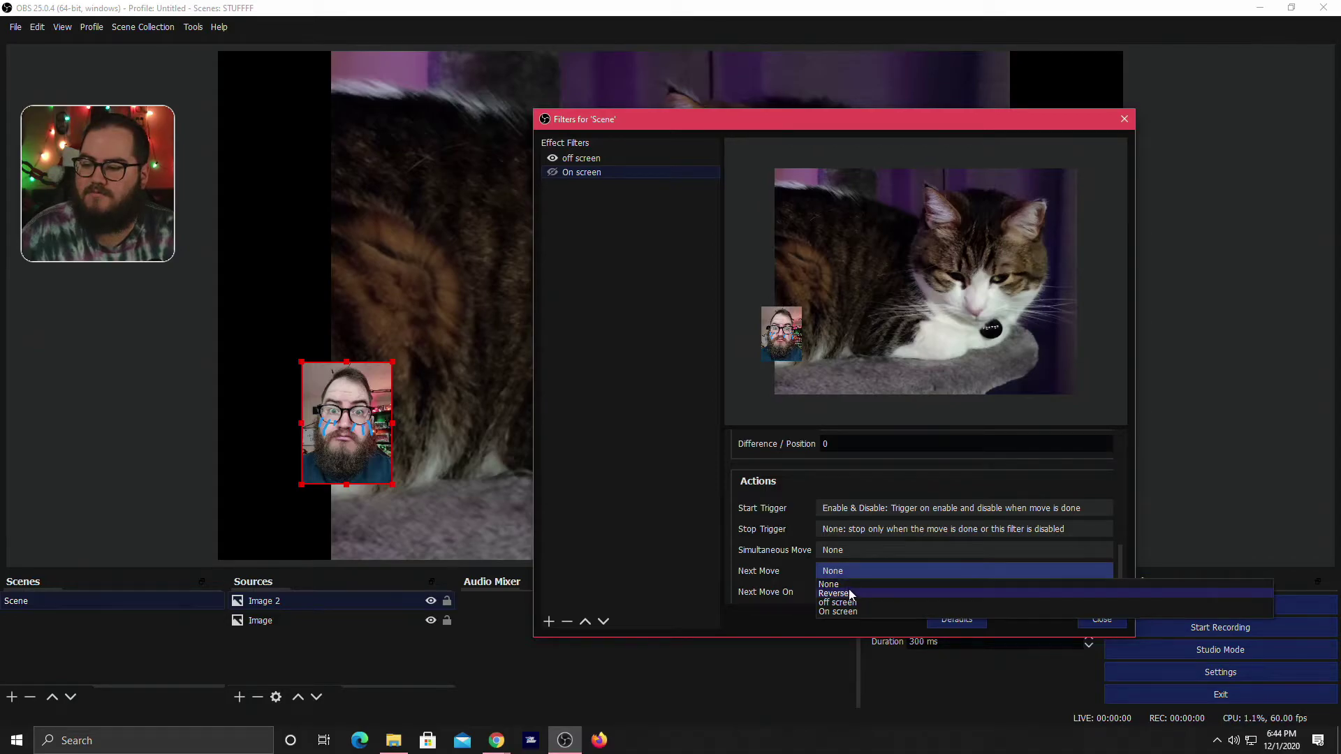
pyautogui.click(850, 585)
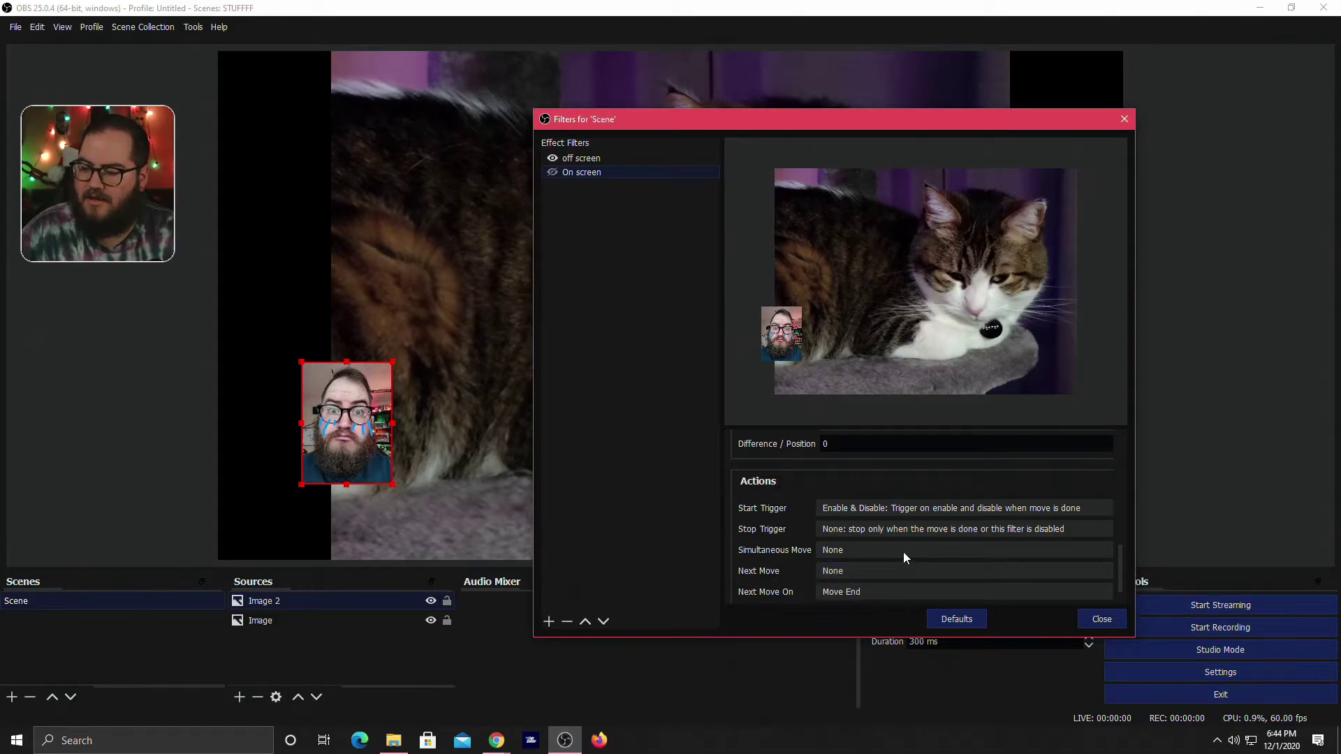
pyautogui.scroll(-1, 905, 557)
pyautogui.click(872, 536)
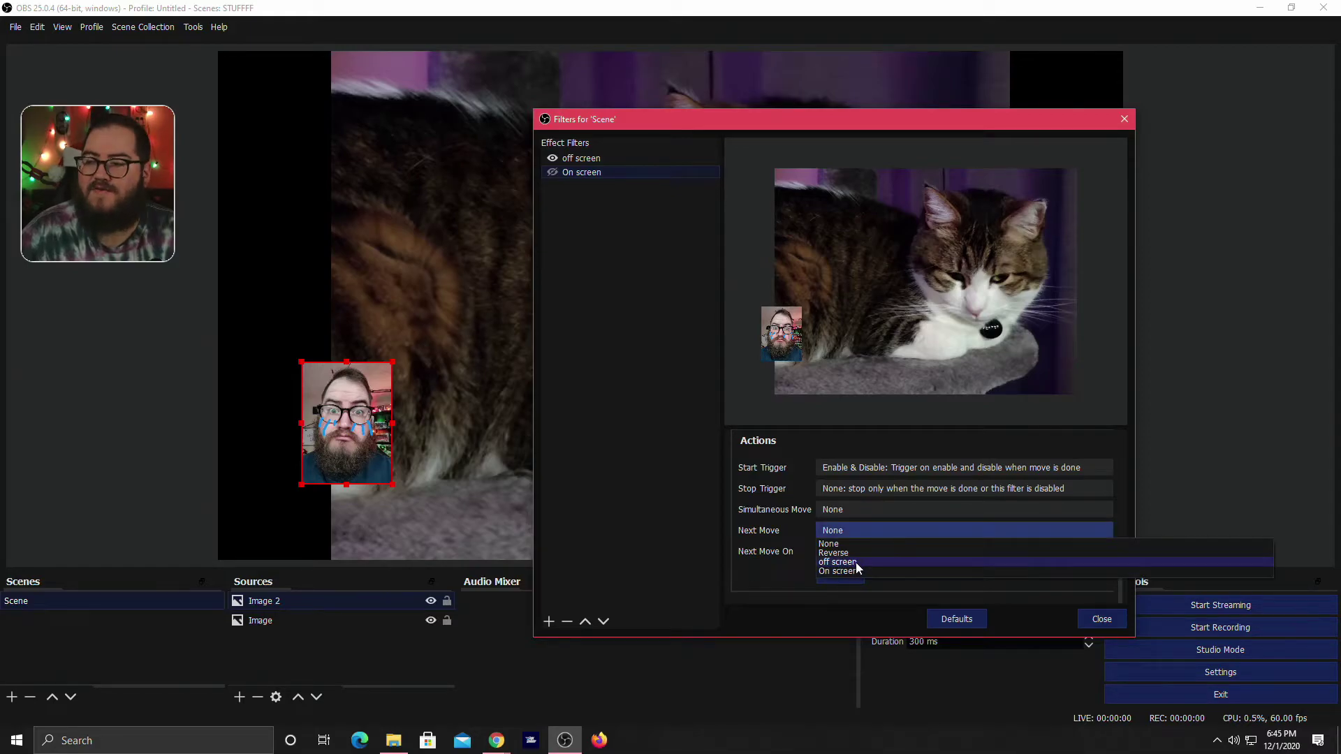
pyautogui.click(858, 565)
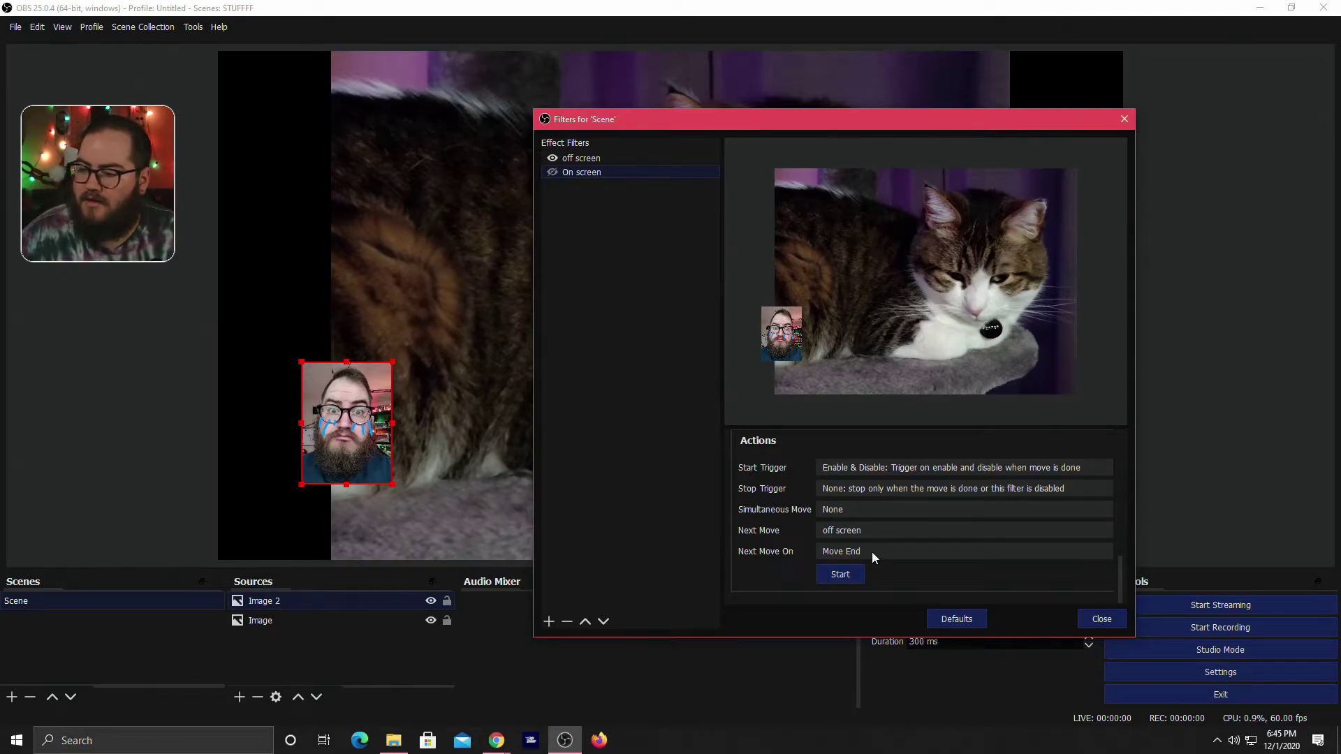
pyautogui.click(840, 576)
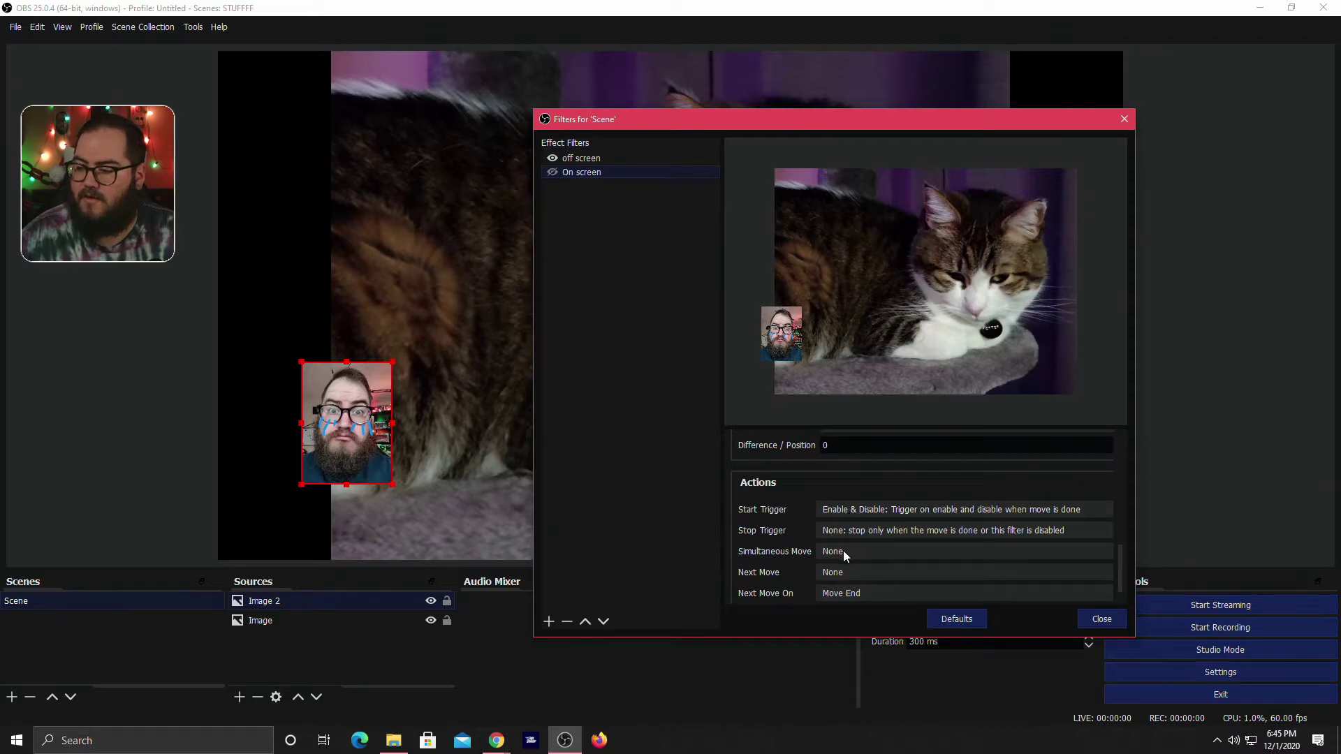
pyautogui.click(848, 573)
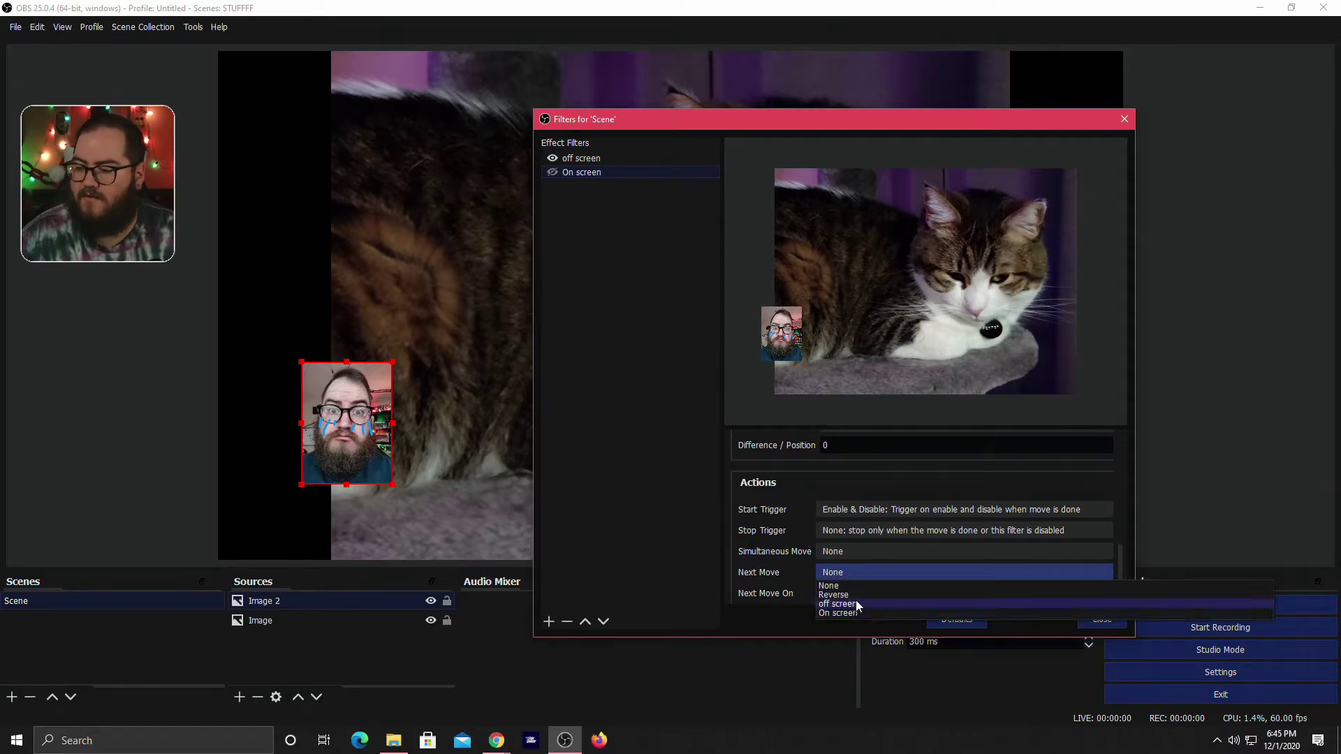
pyautogui.click(856, 604)
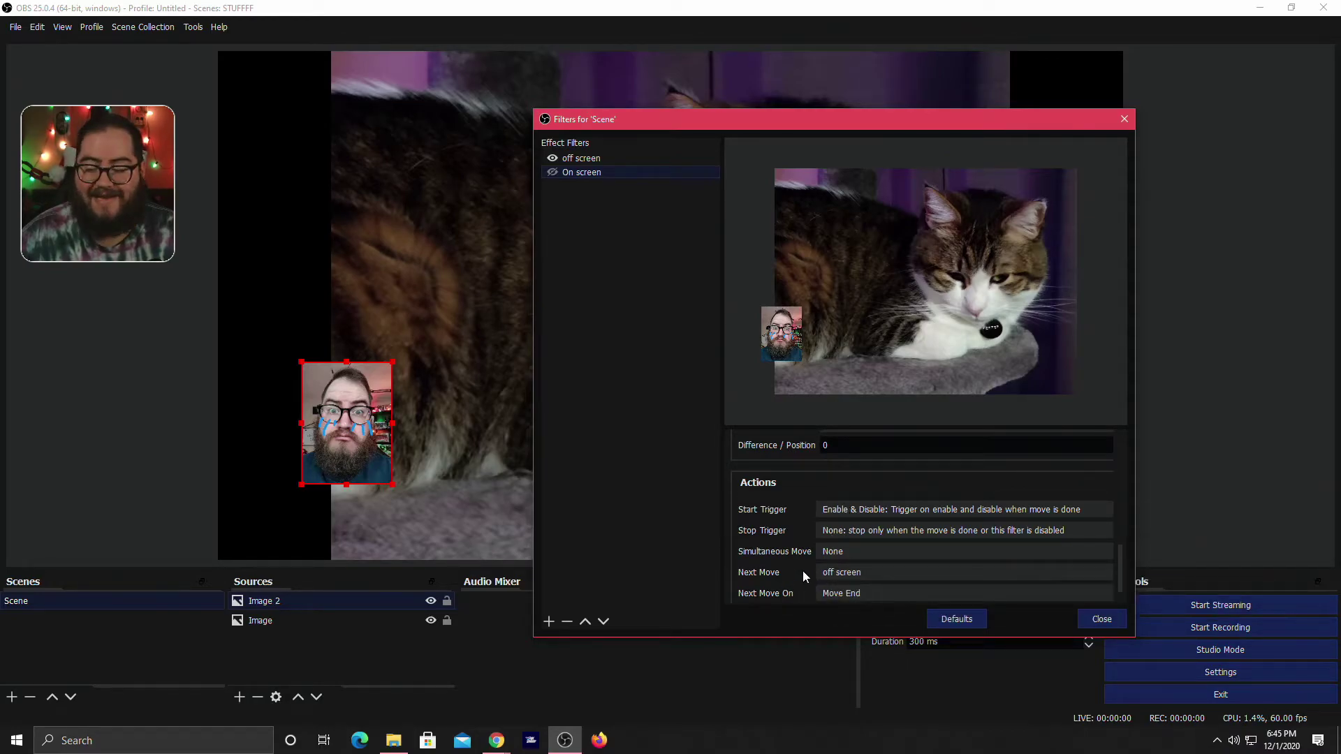
# Set the On screen filter's end delay to 500 ms
pyautogui.scroll(-5, 792, 531)
pyautogui.scroll(4, 838, 502)
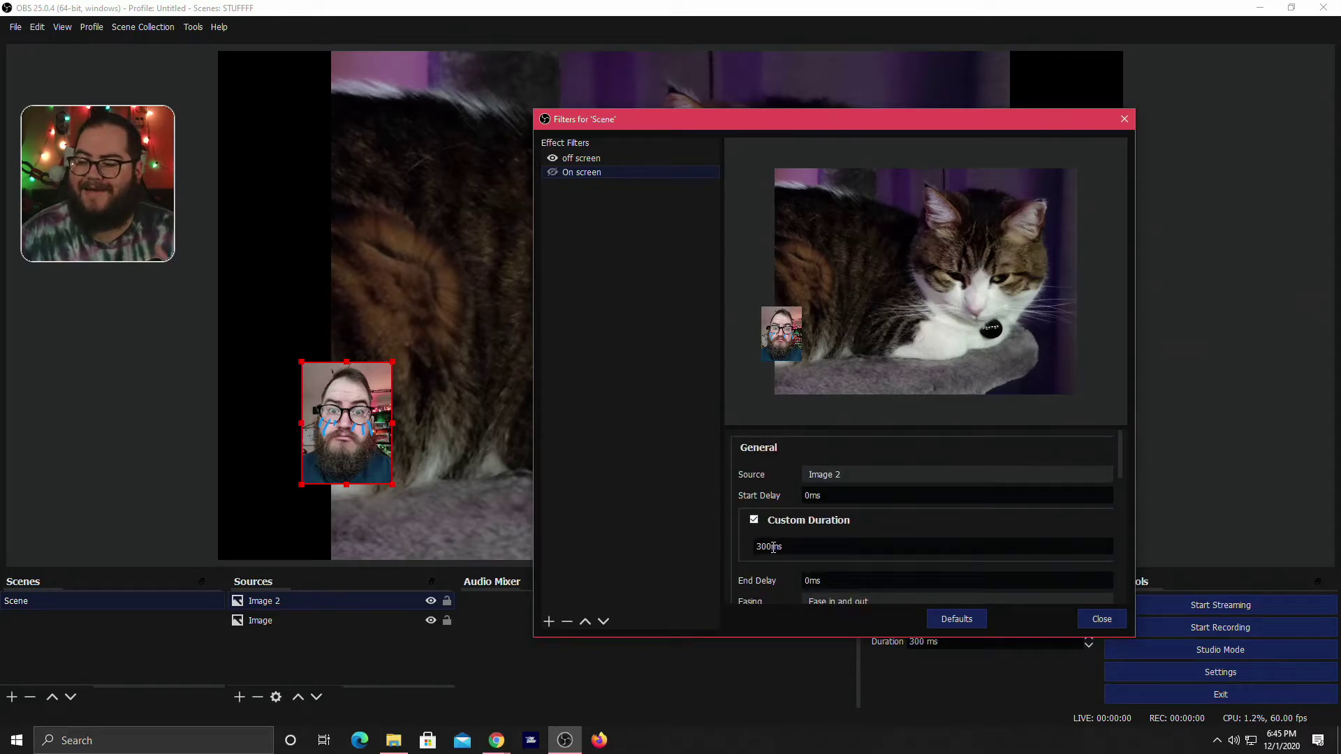
pyautogui.click(740, 551)
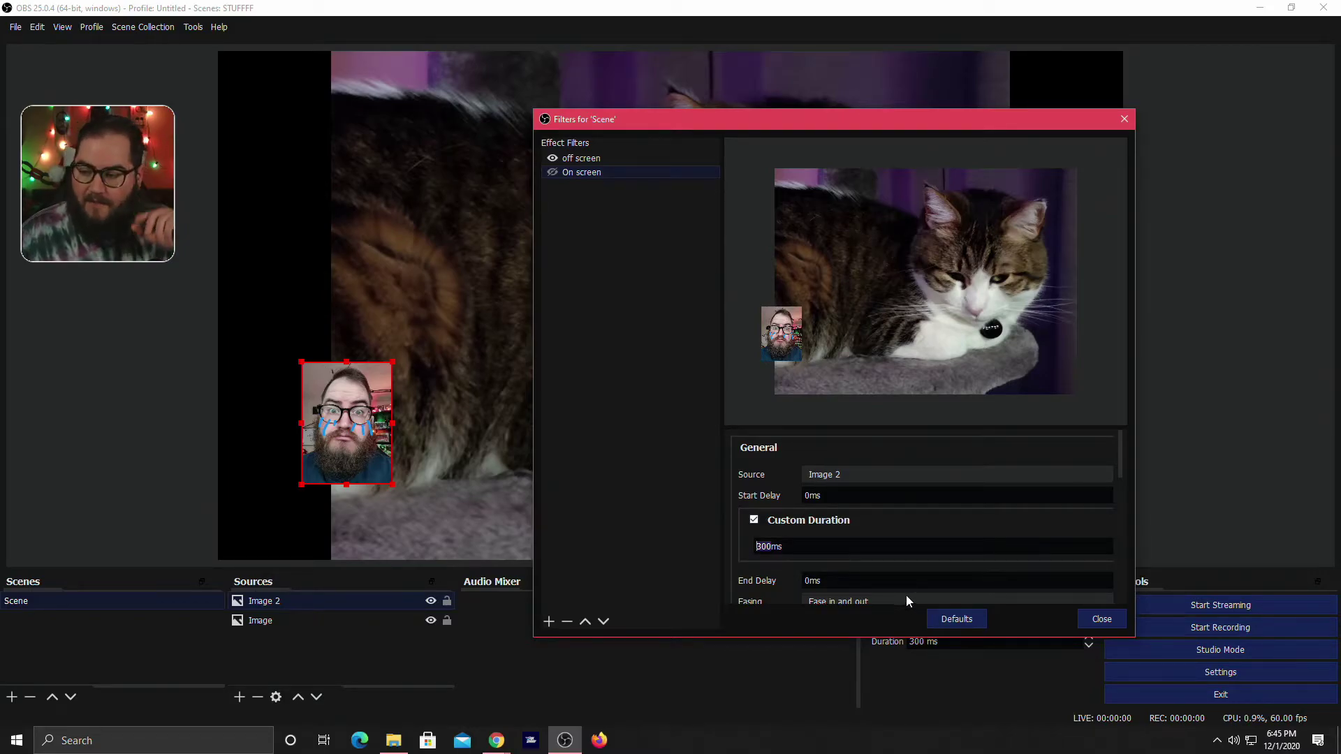
pyautogui.scroll(-1, 810, 579)
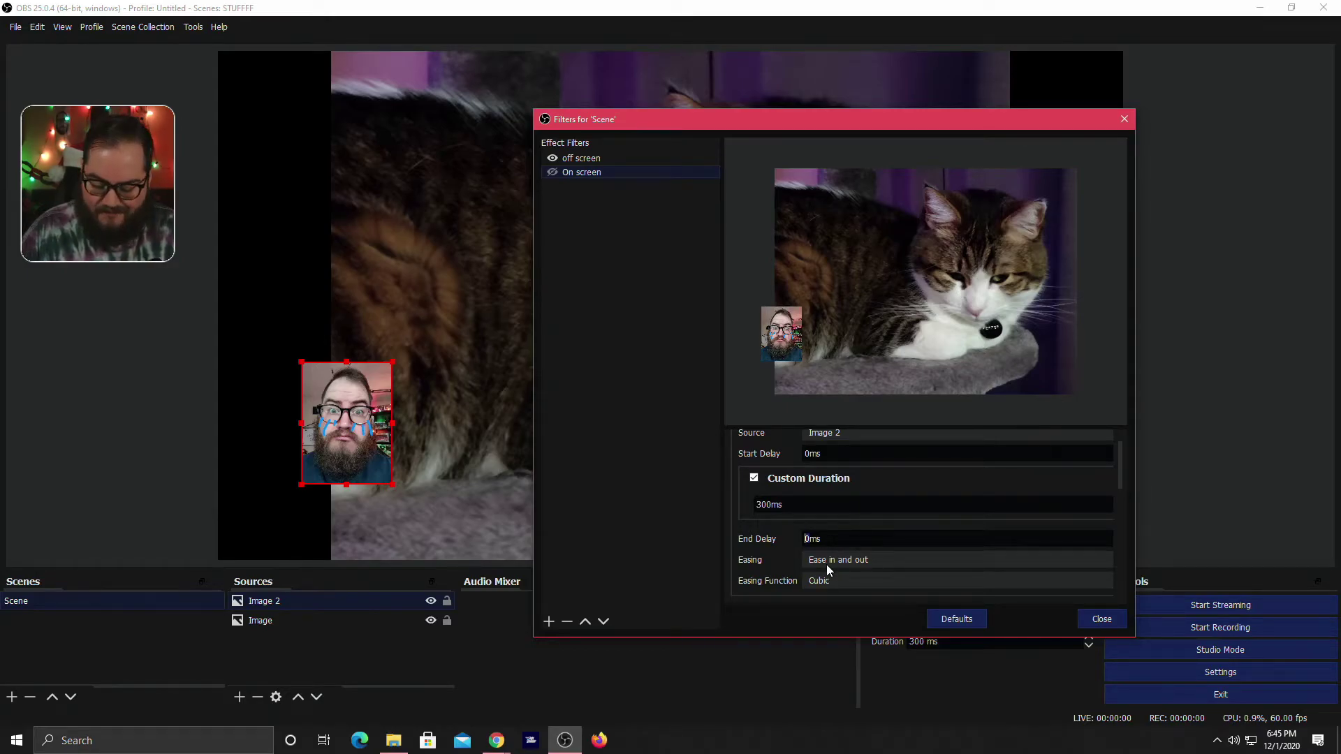
pyautogui.write('400')
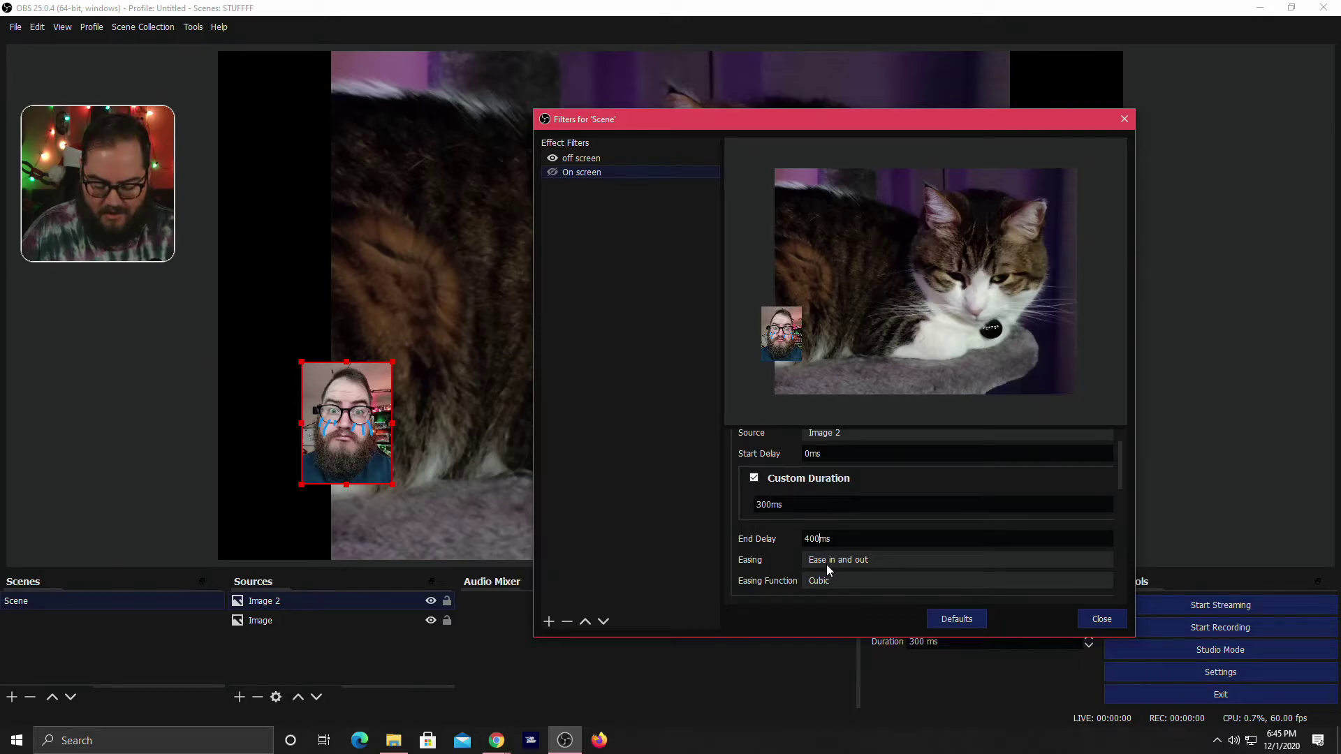
pyautogui.press('BackSpace')
pyautogui.press('BackSpace')
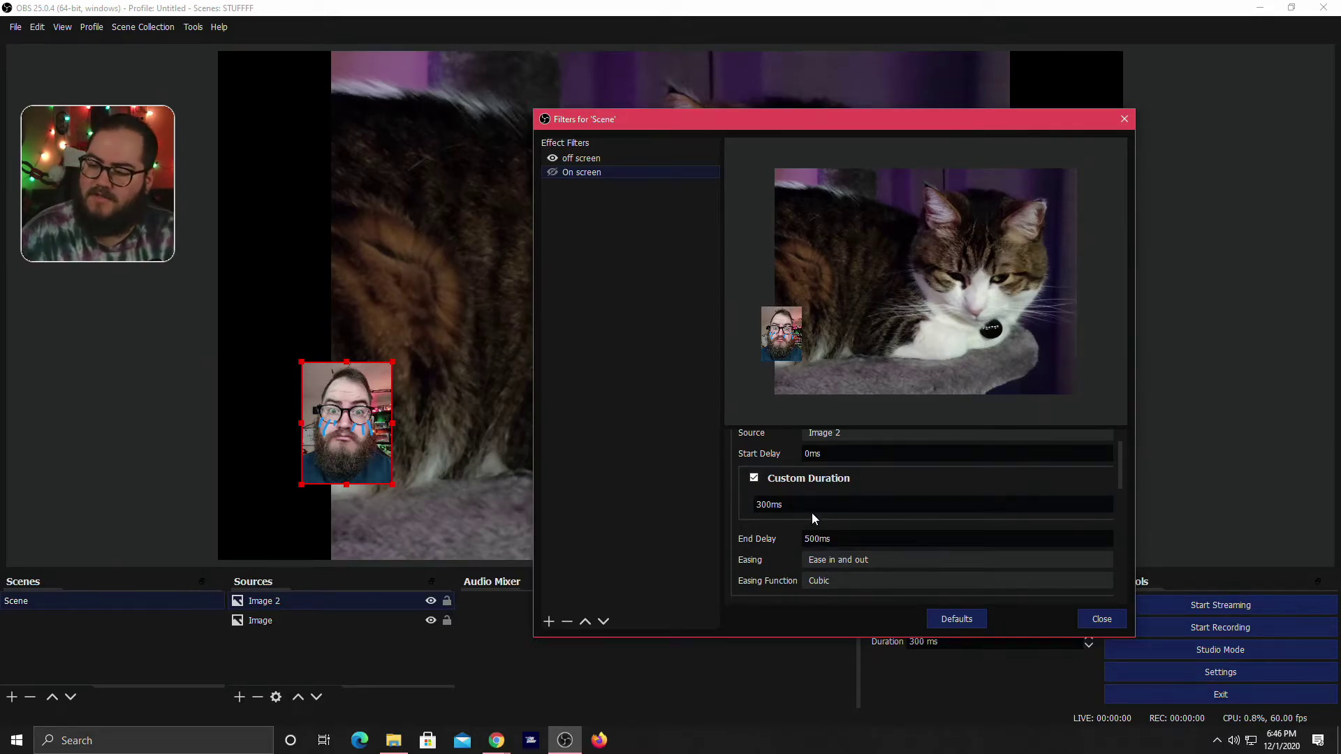
# Review the settings of the off screen filter
pyautogui.scroll(-1, 811, 517)
pyautogui.click(590, 160)
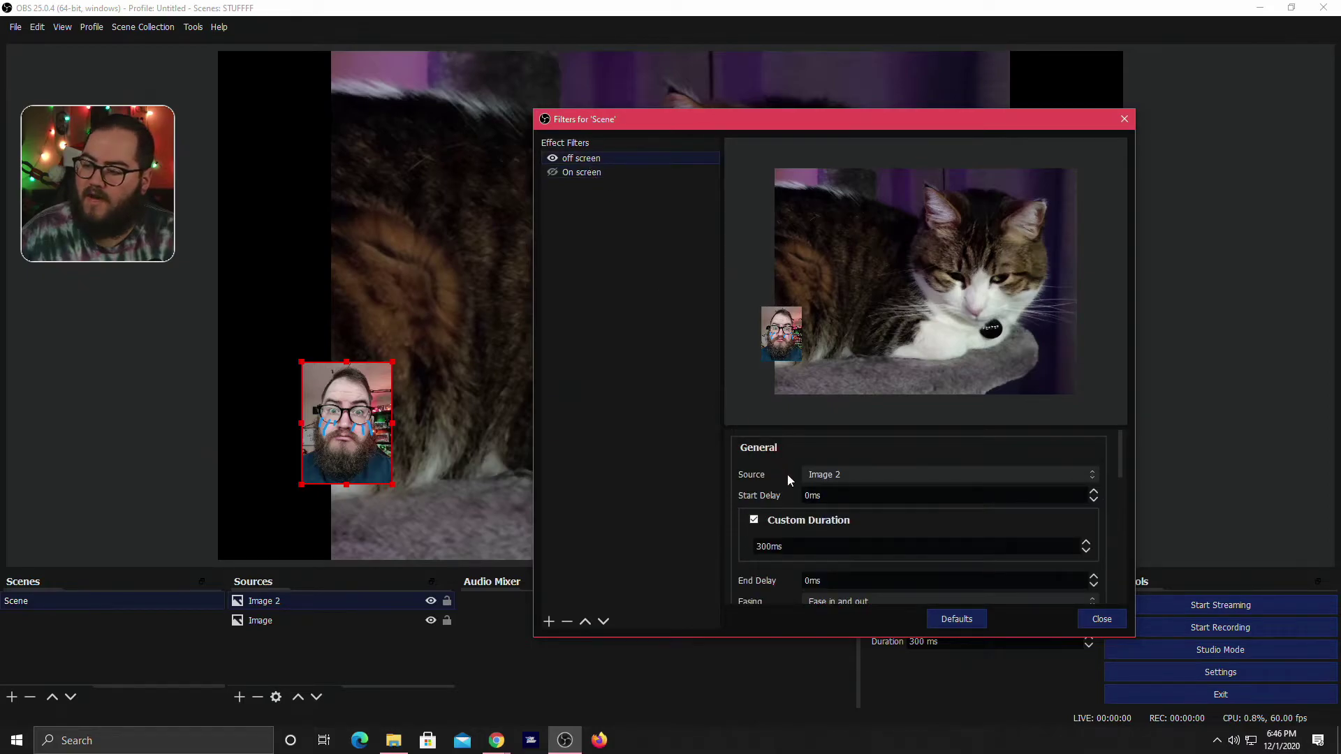
pyautogui.scroll(-5, 783, 461)
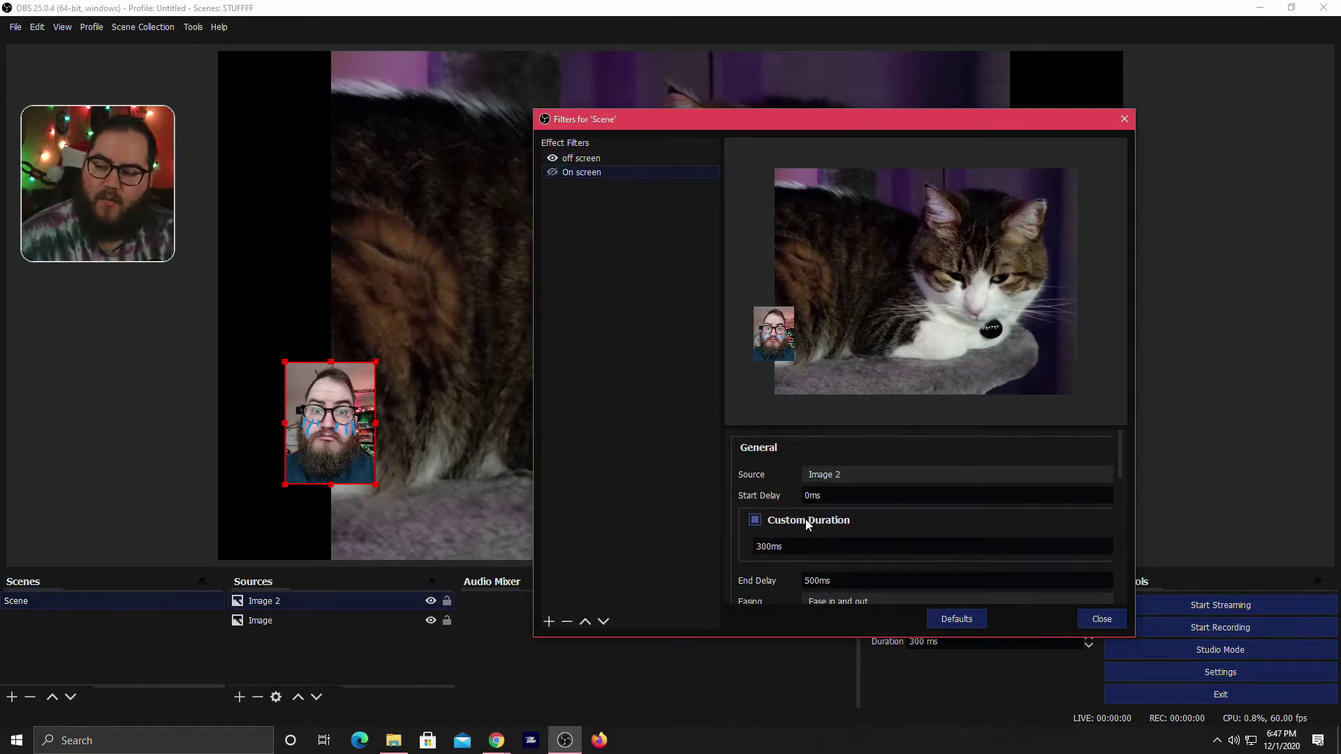
# Set the On screen filter's custom duration to 330 ms
pyautogui.click(807, 525)
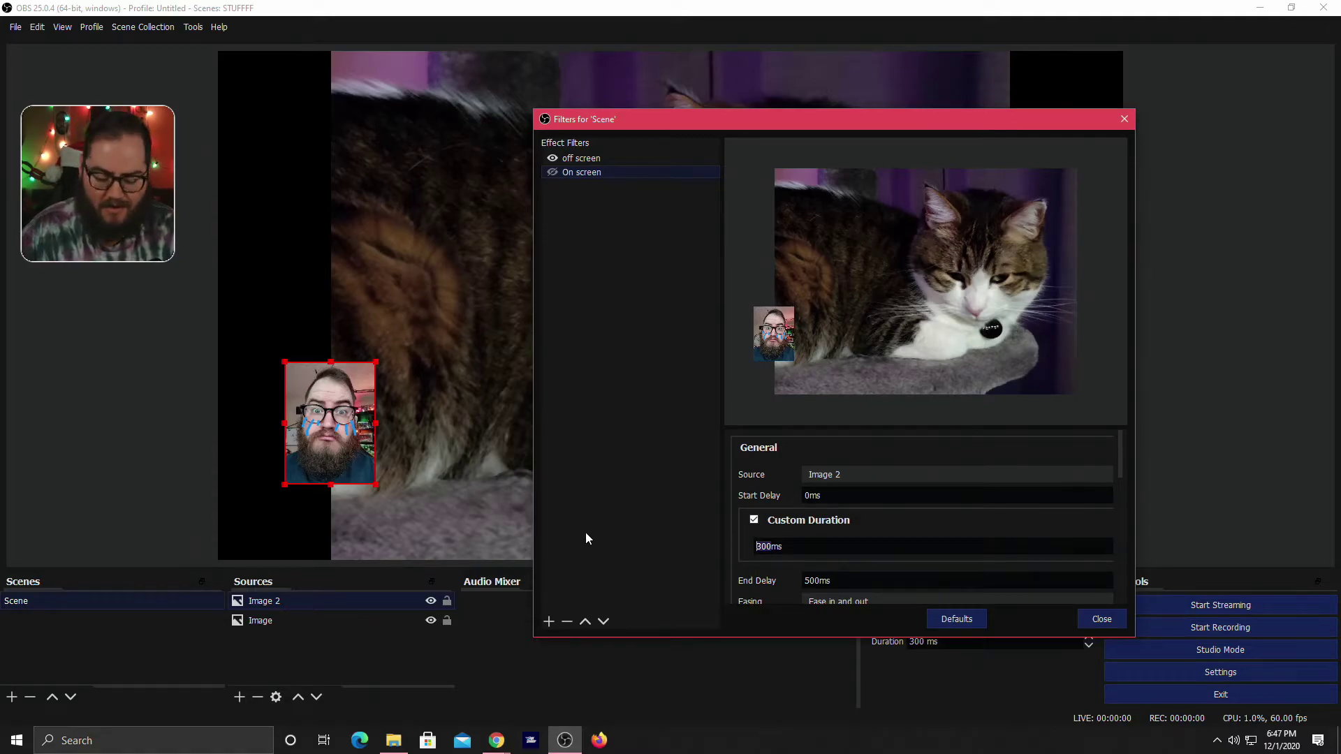
pyautogui.write('33')
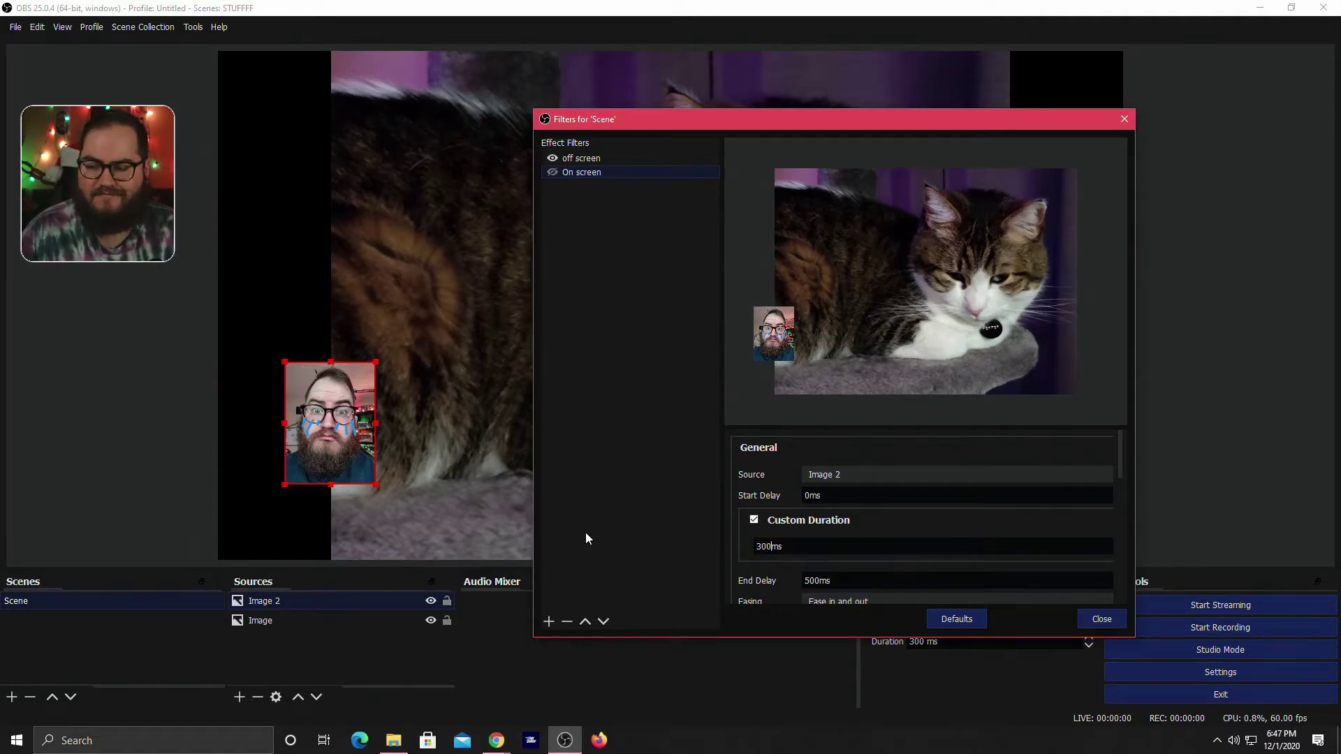
pyautogui.write('0')
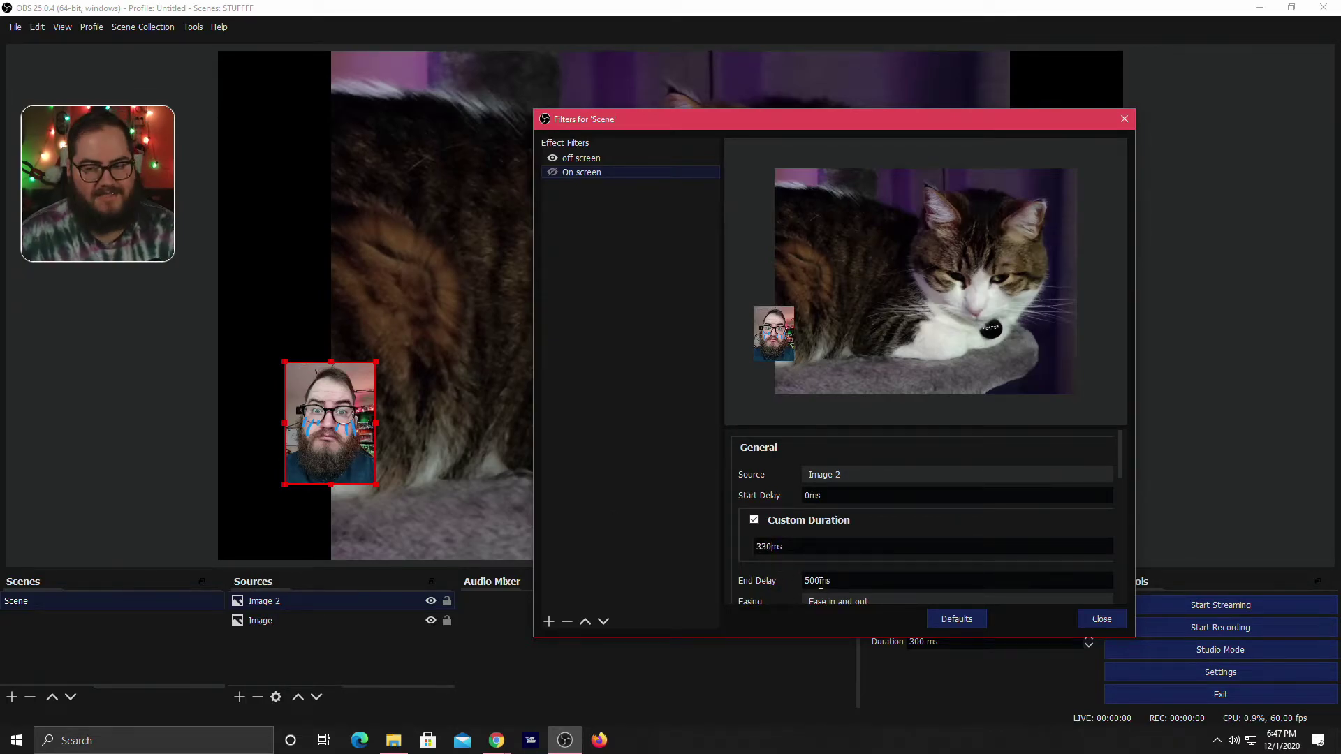
# Start the off screen move to take Image 2 off the canvas, and start the On screen move to test the chained animation
pyautogui.click(589, 162)
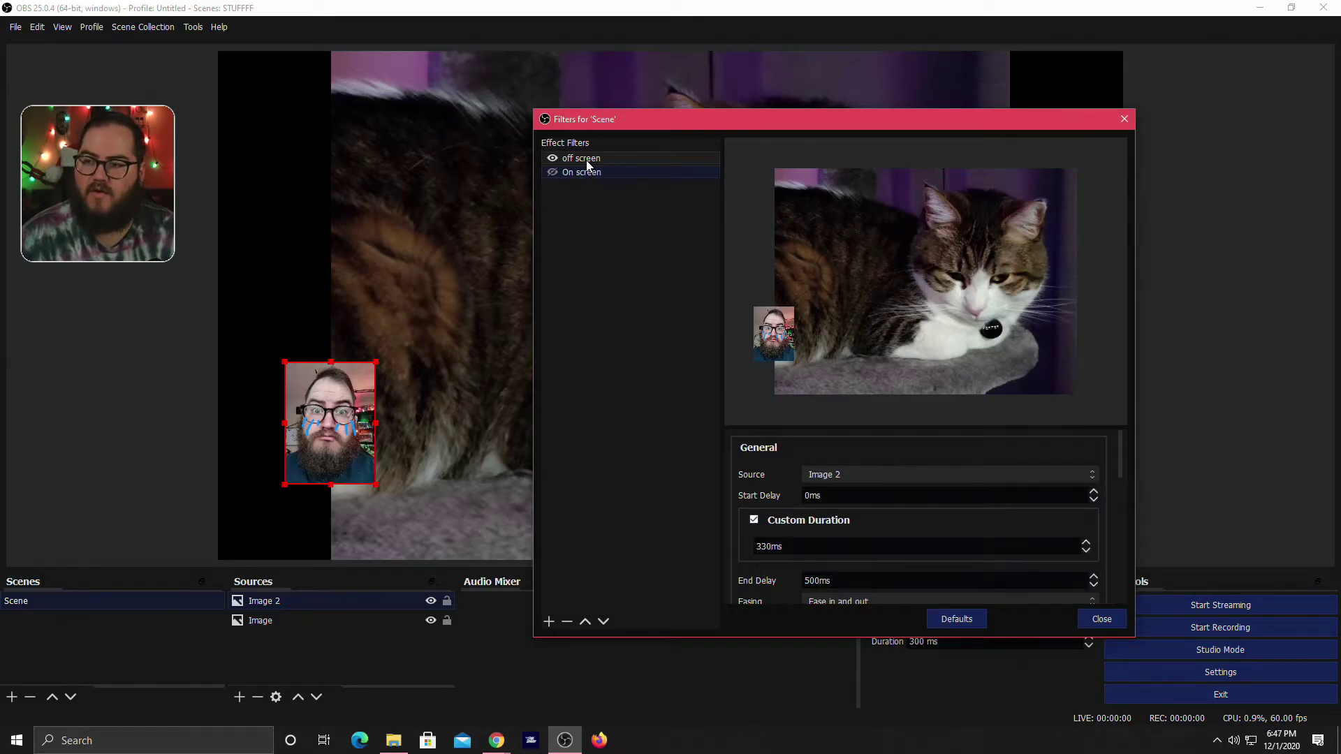
pyautogui.scroll(-15, 813, 516)
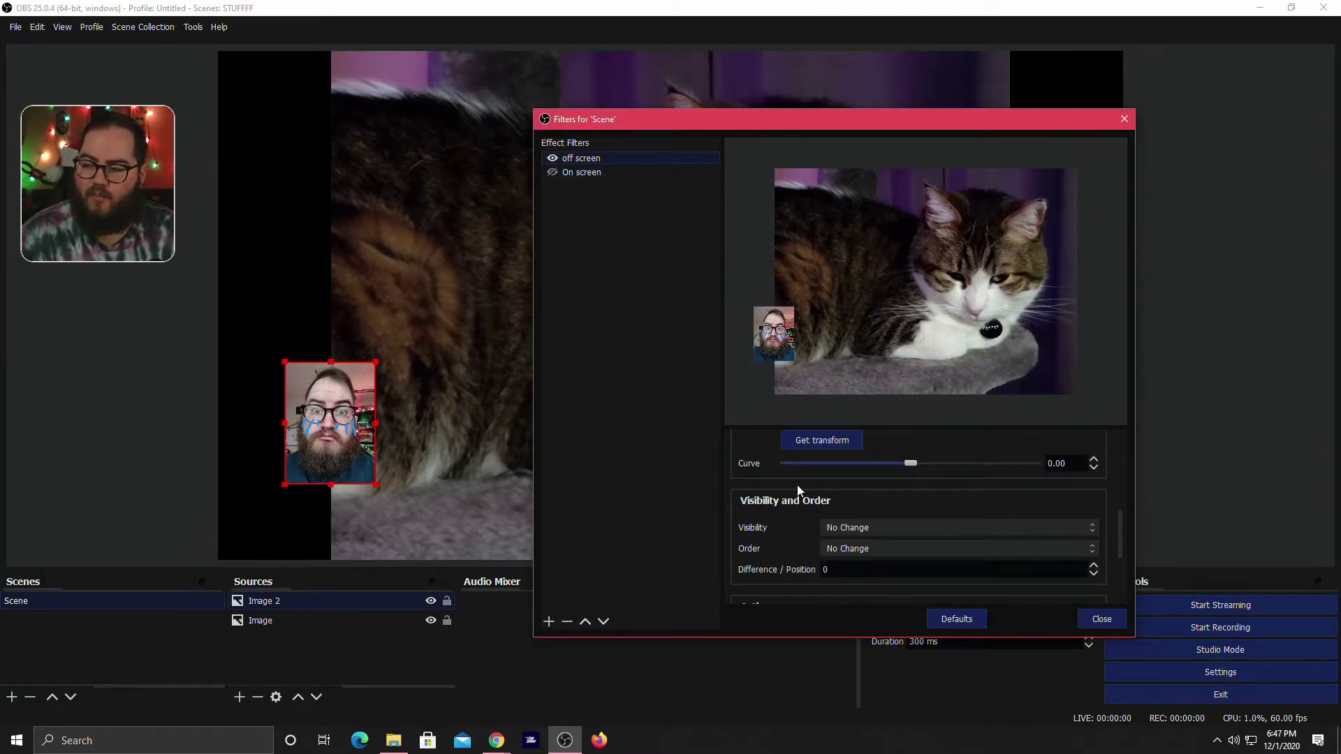
pyautogui.click(844, 574)
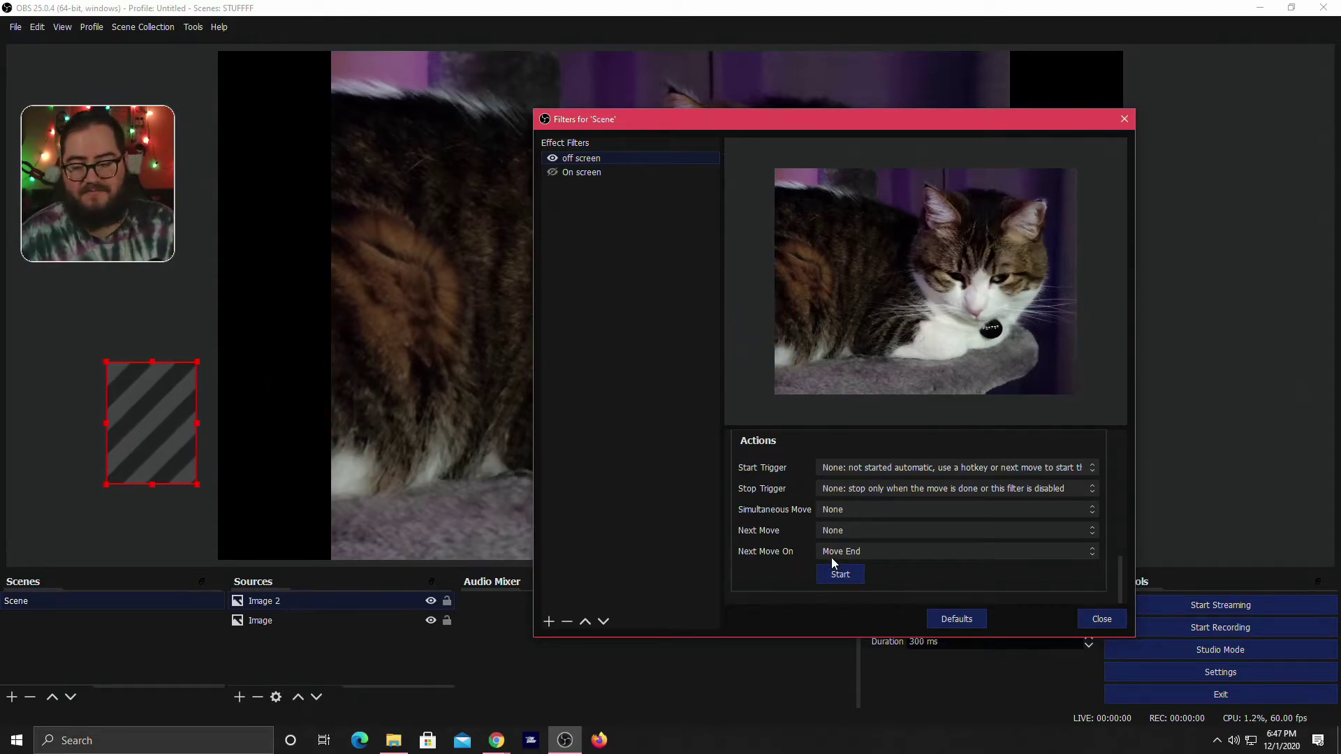
pyautogui.click(581, 172)
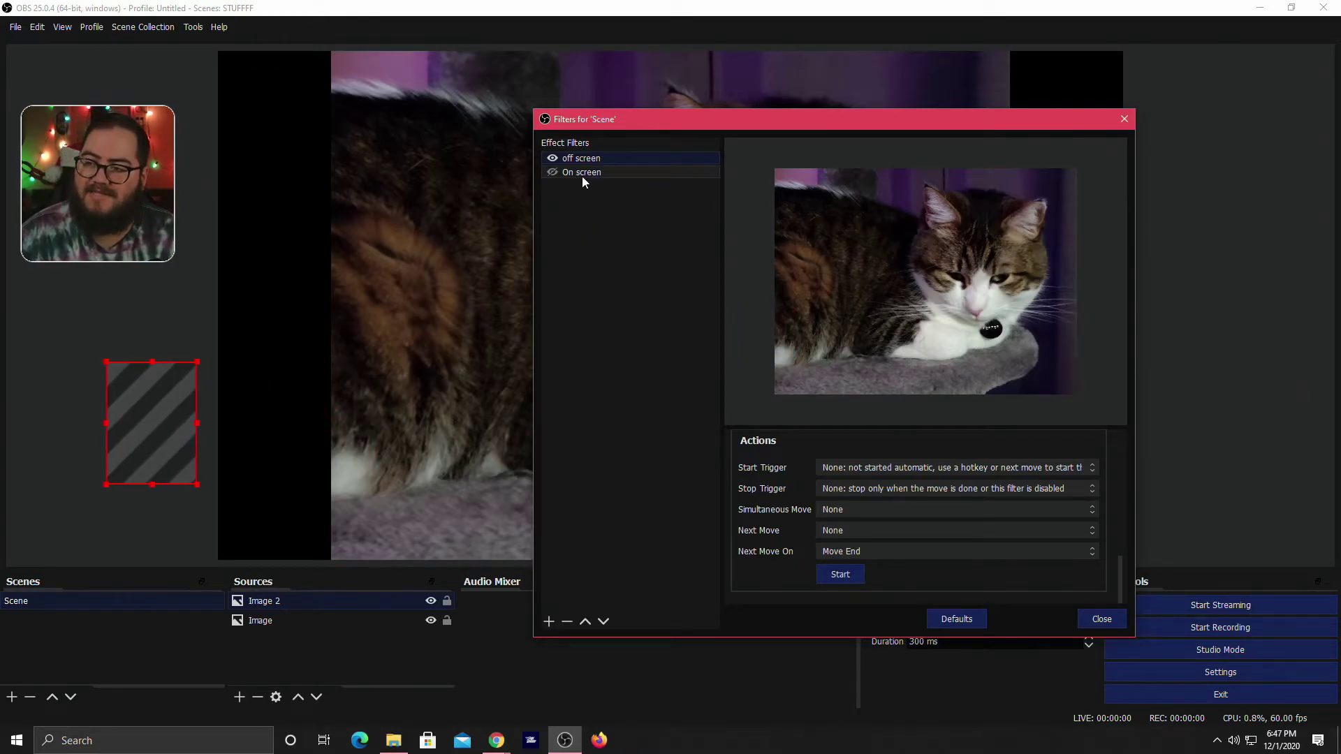
pyautogui.scroll(-10, 840, 545)
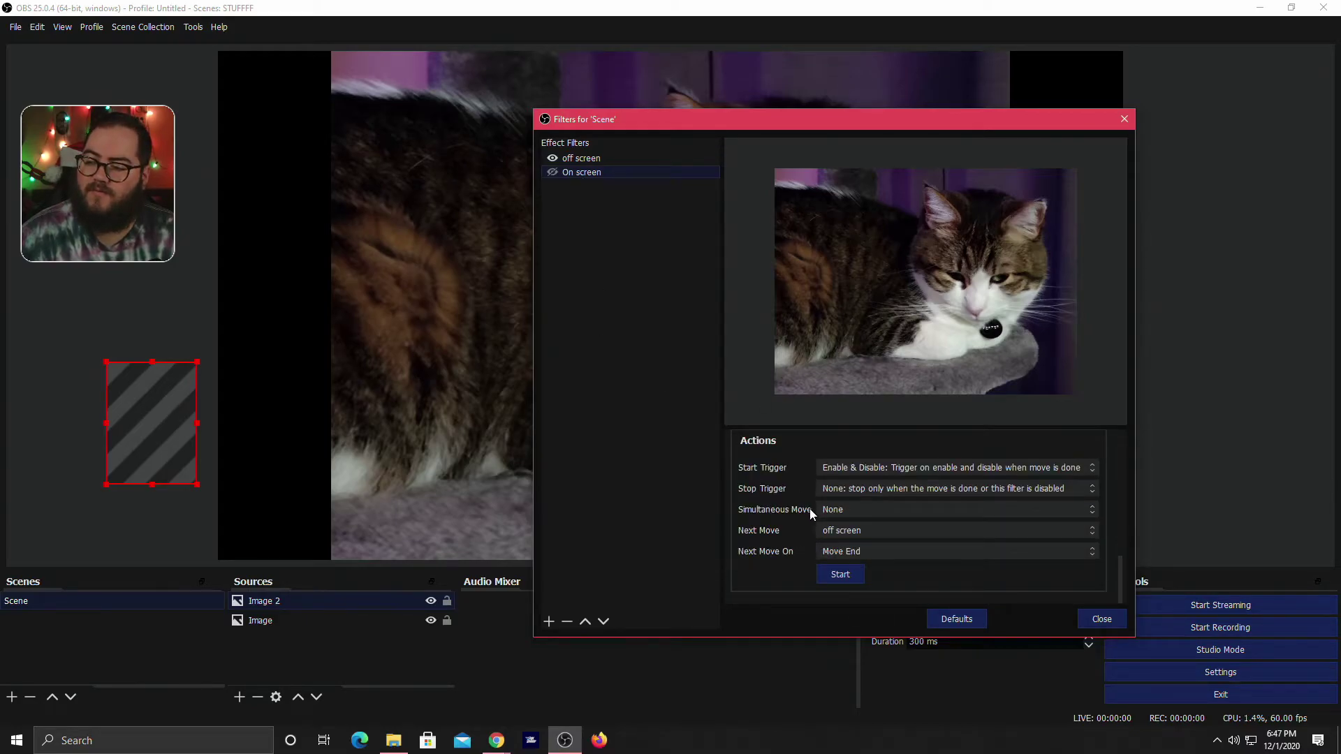
pyautogui.click(837, 577)
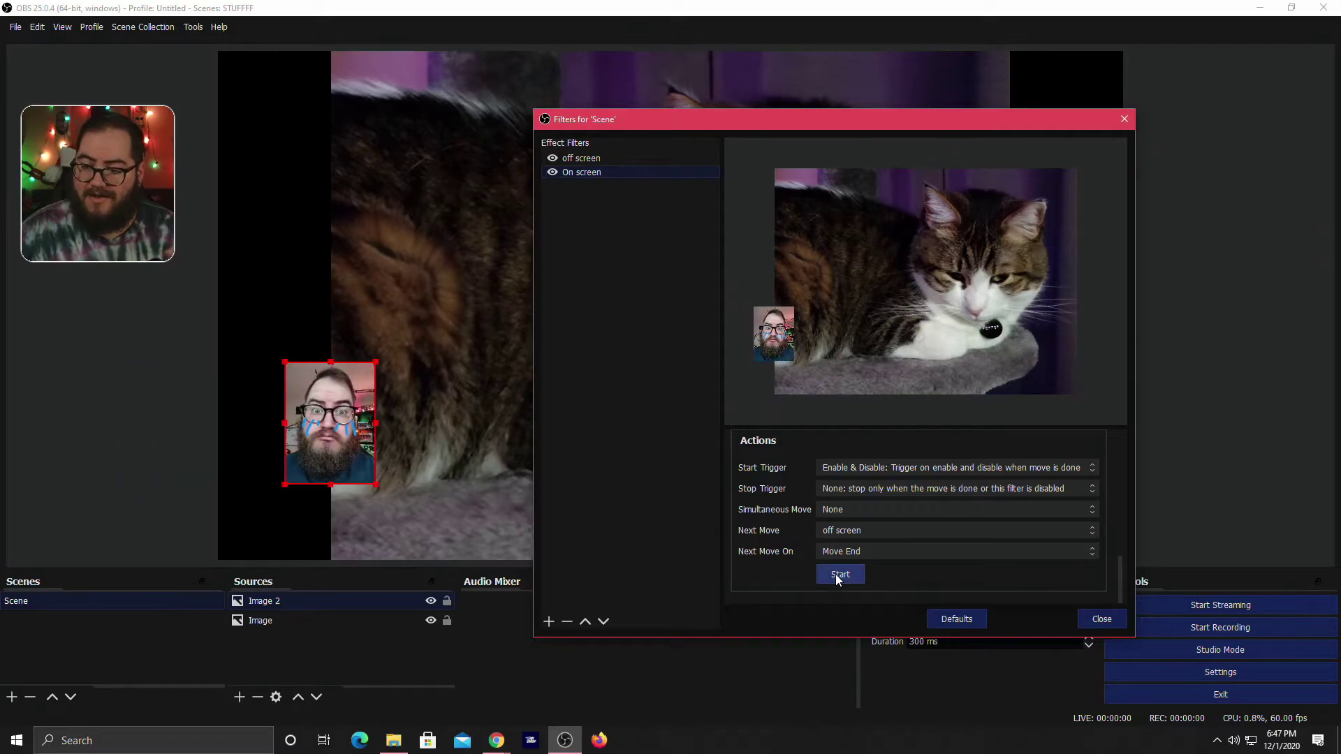
# Set the On screen filter's end delay to 2000 ms and its custom duration to 500 ms
pyautogui.scroll(3, 791, 510)
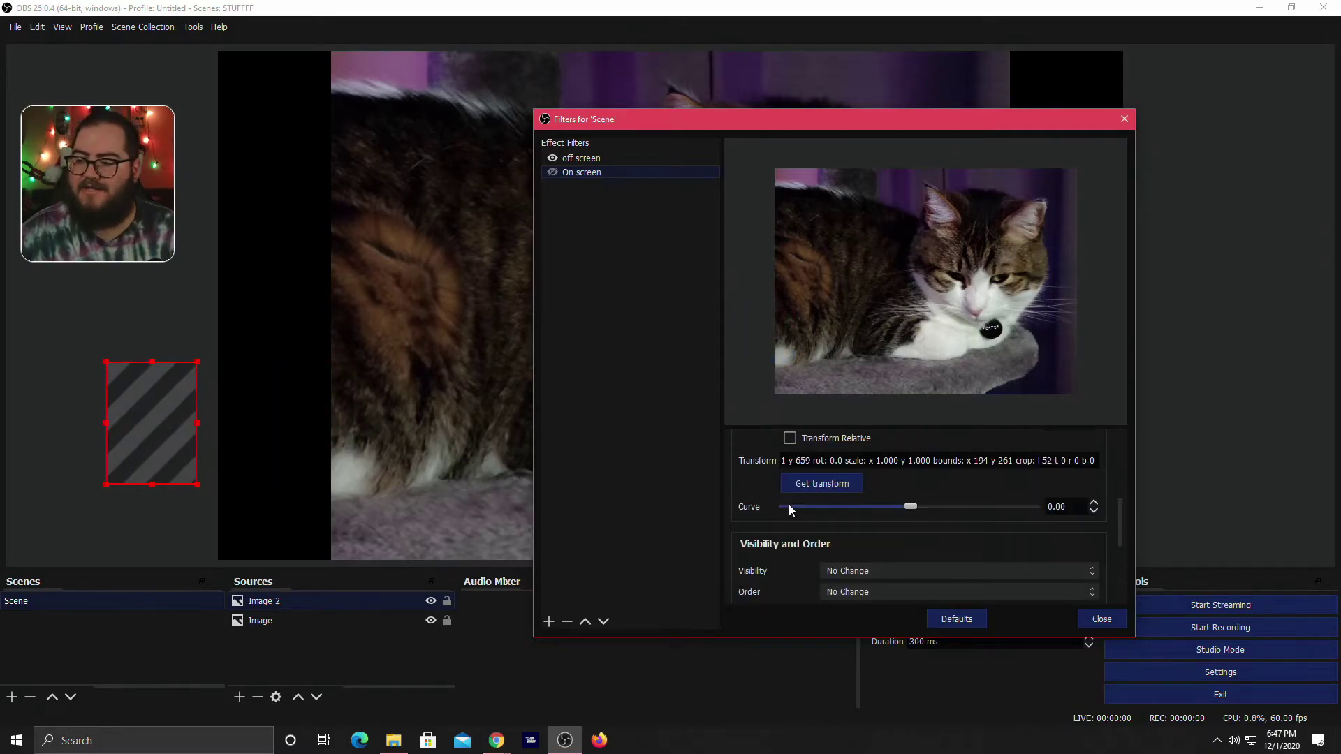
pyautogui.scroll(3, 806, 517)
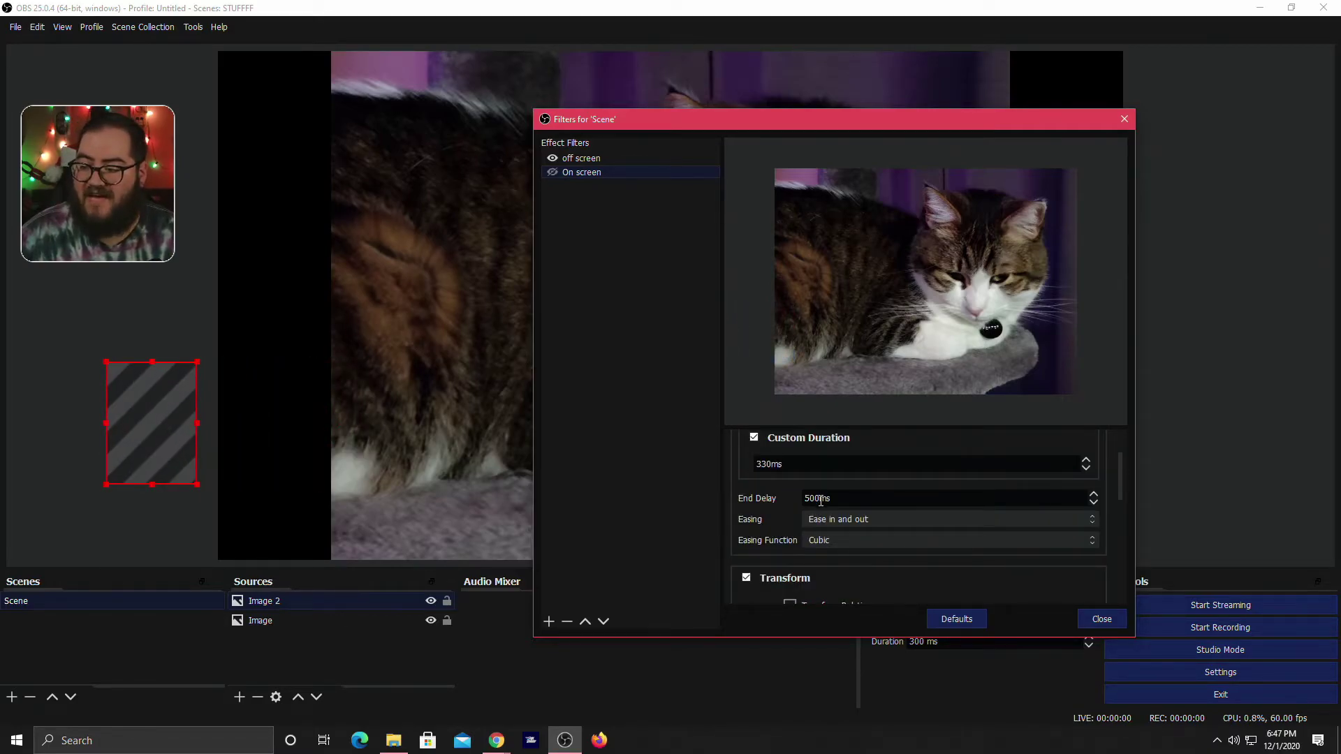
pyautogui.moveTo(820, 499); pyautogui.dragTo(791, 499)
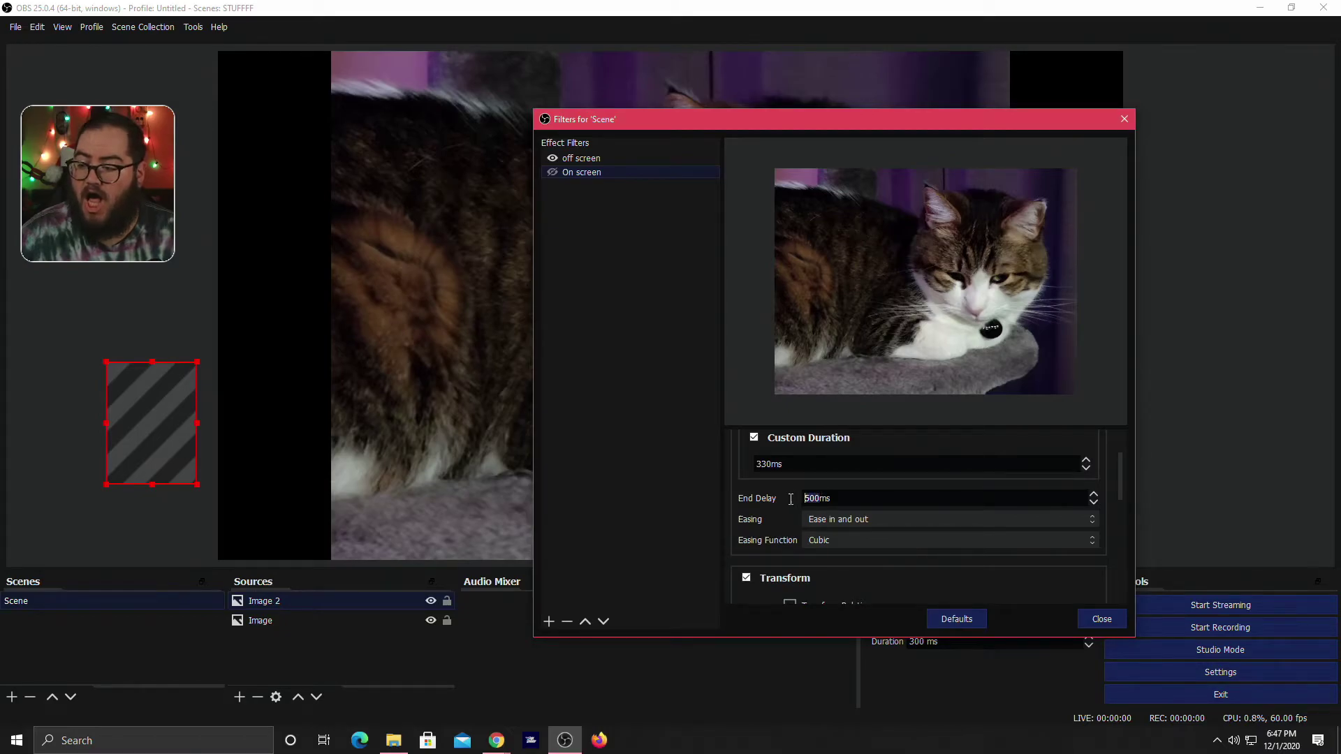
pyautogui.write('20')
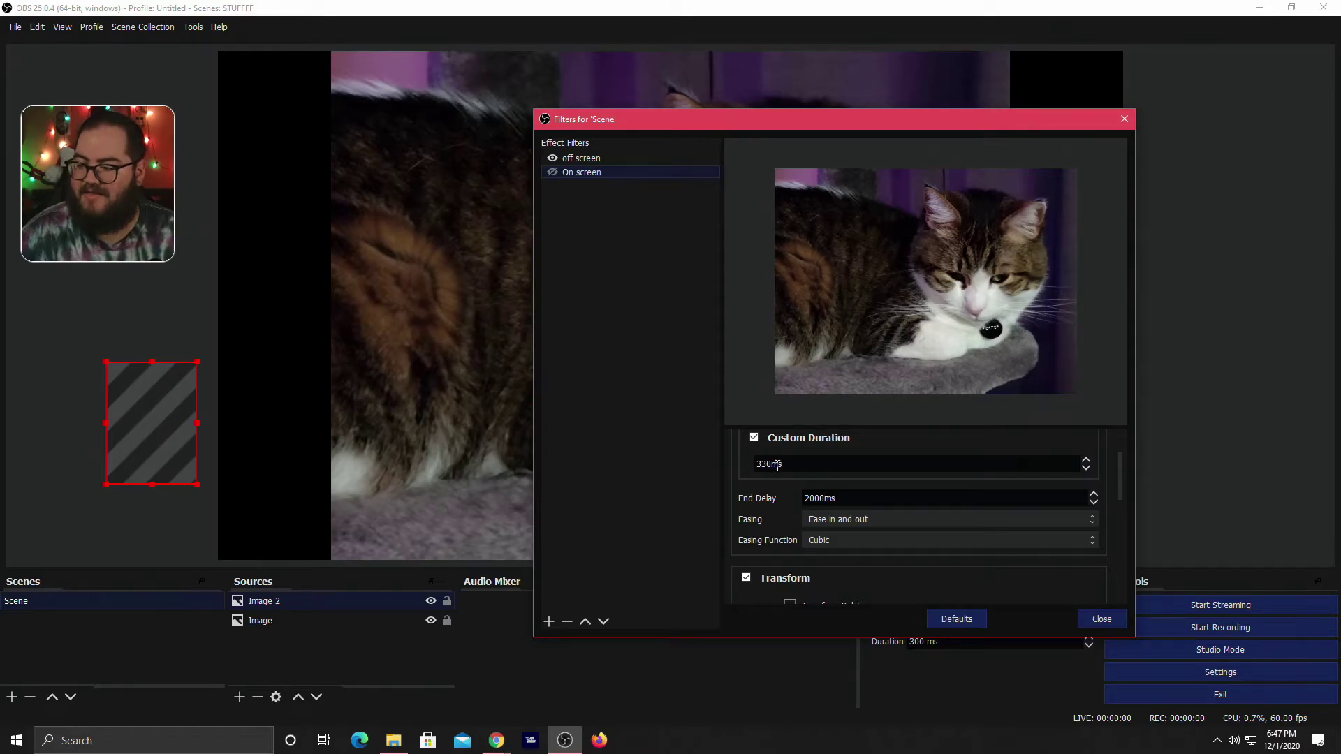
pyautogui.moveTo(777, 466); pyautogui.dragTo(680, 457)
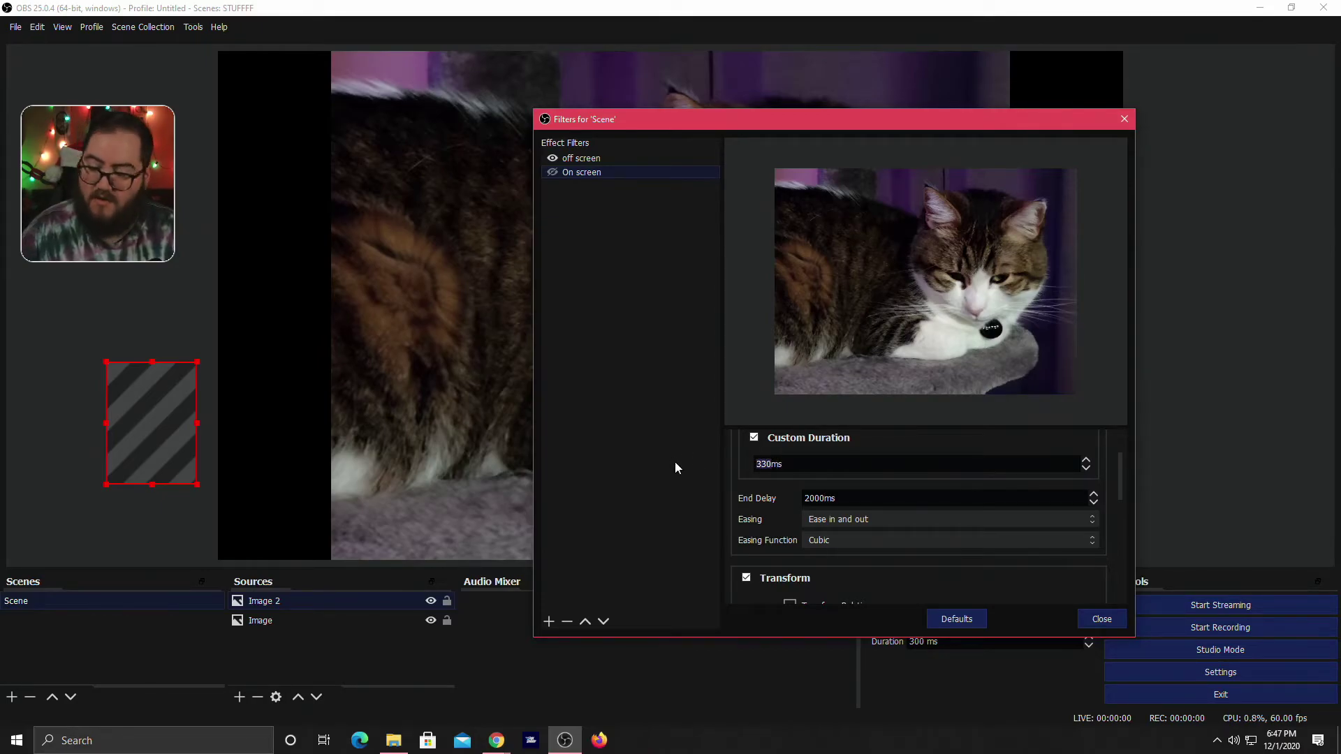
pyautogui.write('500')
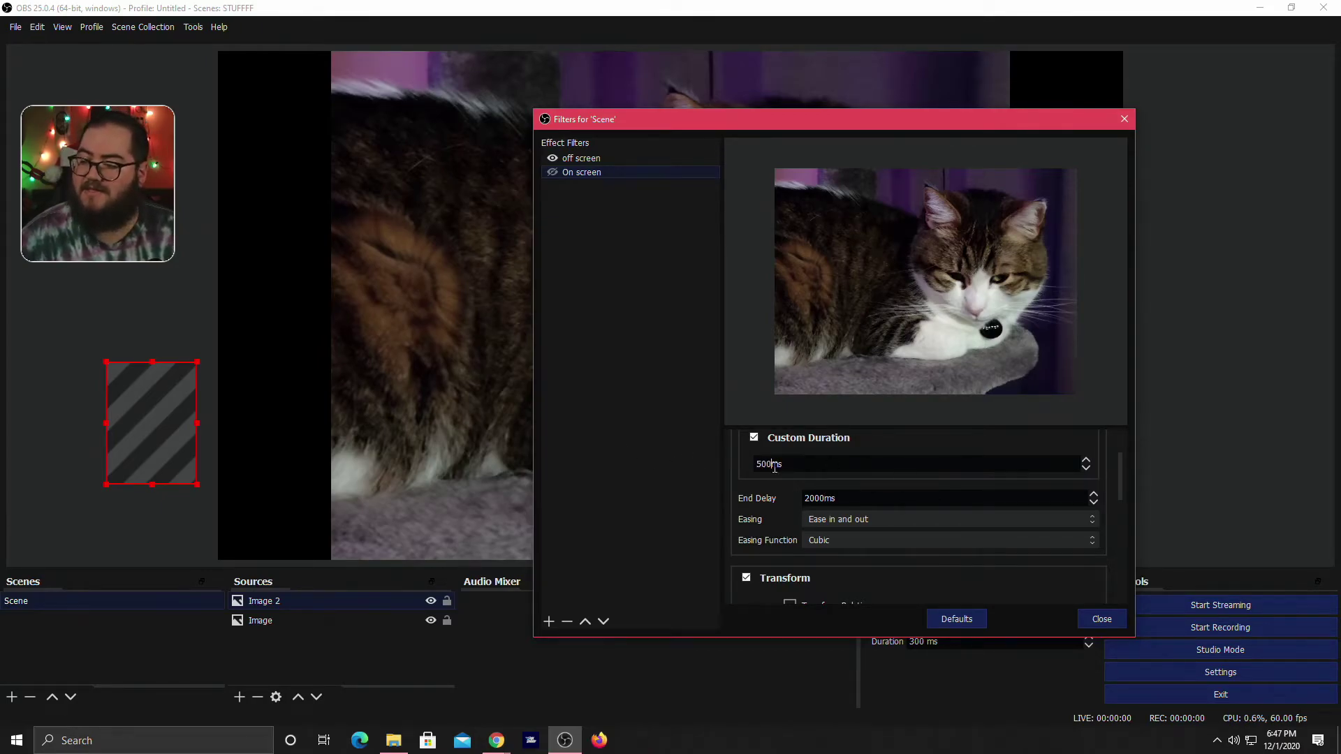
# Run the On screen move several times to test the chained animation, checking the filter's timing settings between runs
pyautogui.scroll(-10, 790, 485)
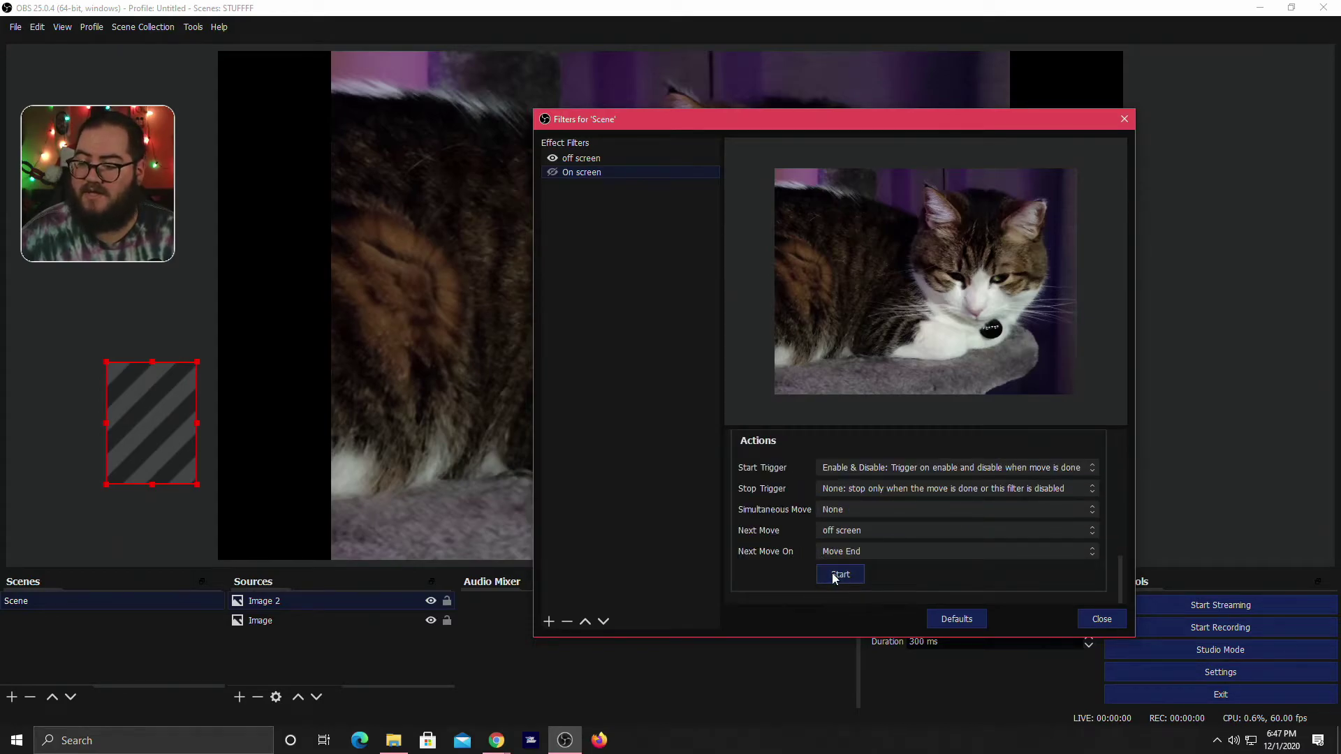
pyautogui.click(834, 575)
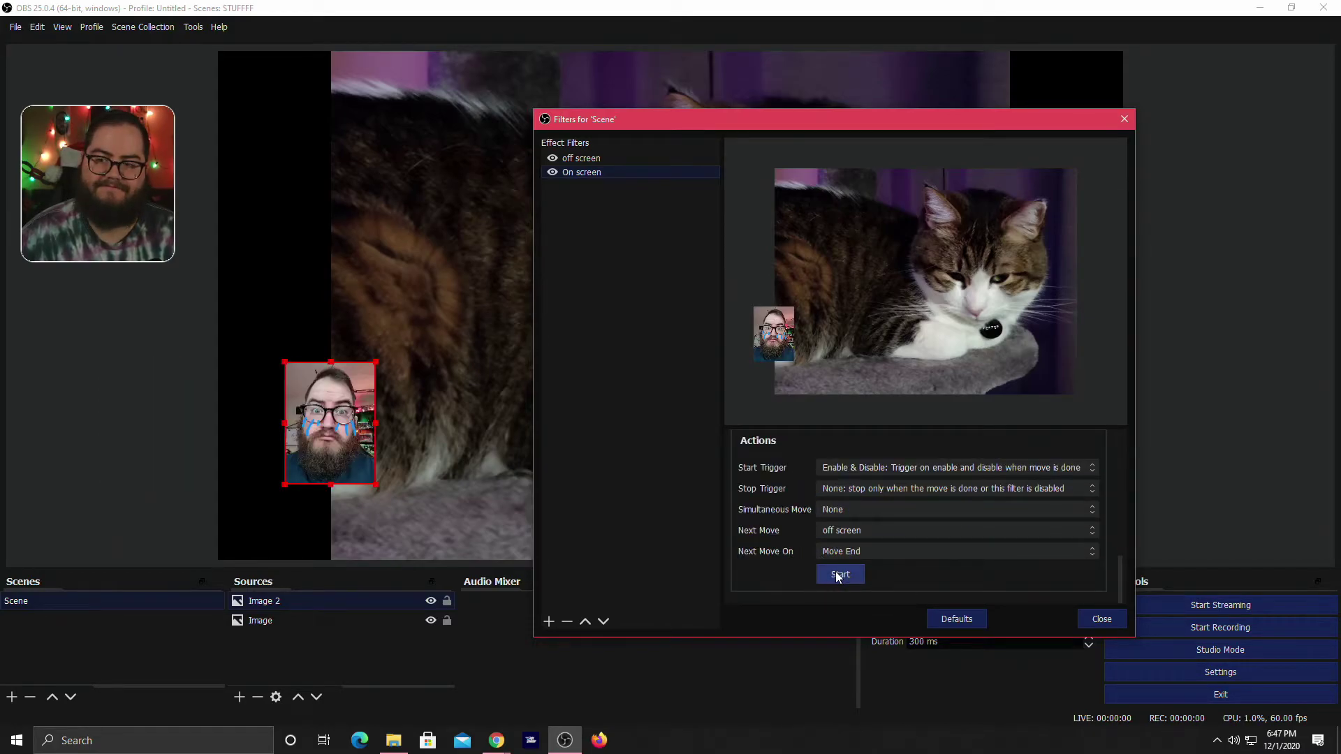
pyautogui.click(838, 575)
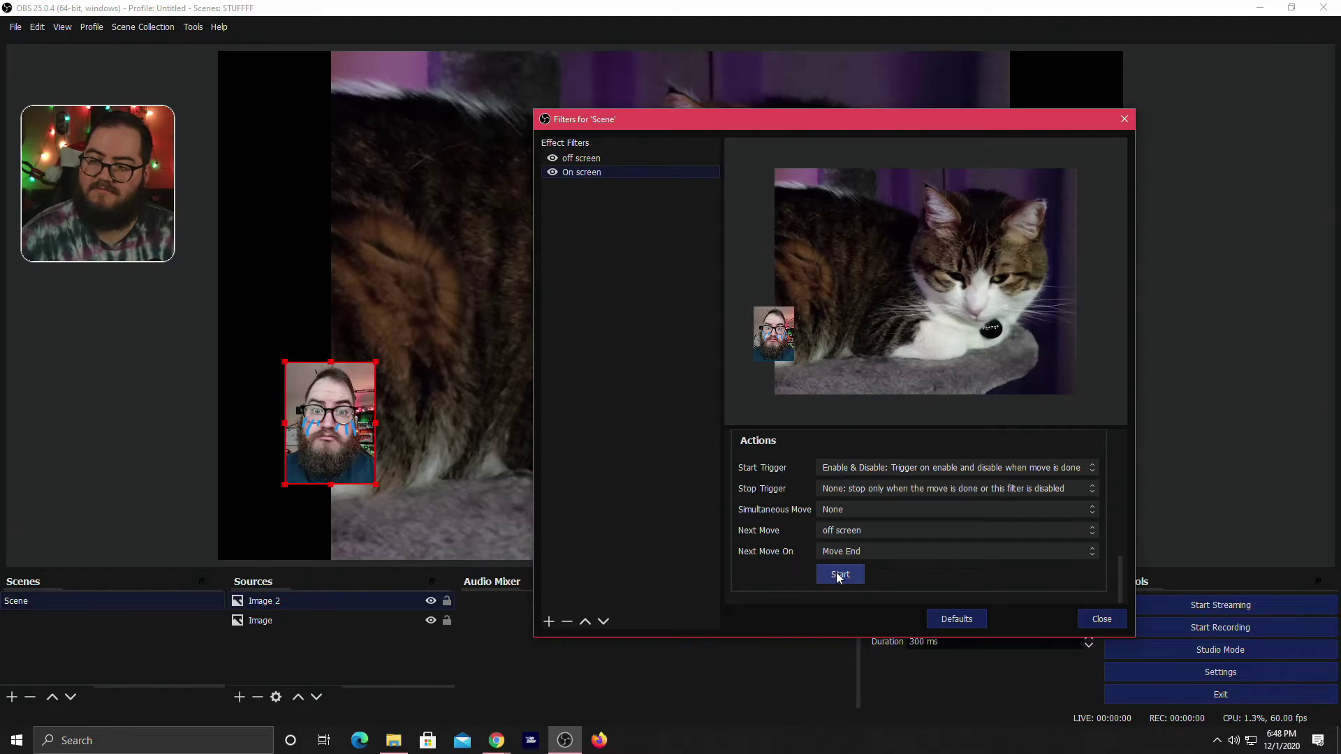
pyautogui.scroll(3, 786, 498)
pyautogui.scroll(-1, 803, 510)
pyautogui.scroll(6, 809, 520)
pyautogui.click(812, 524)
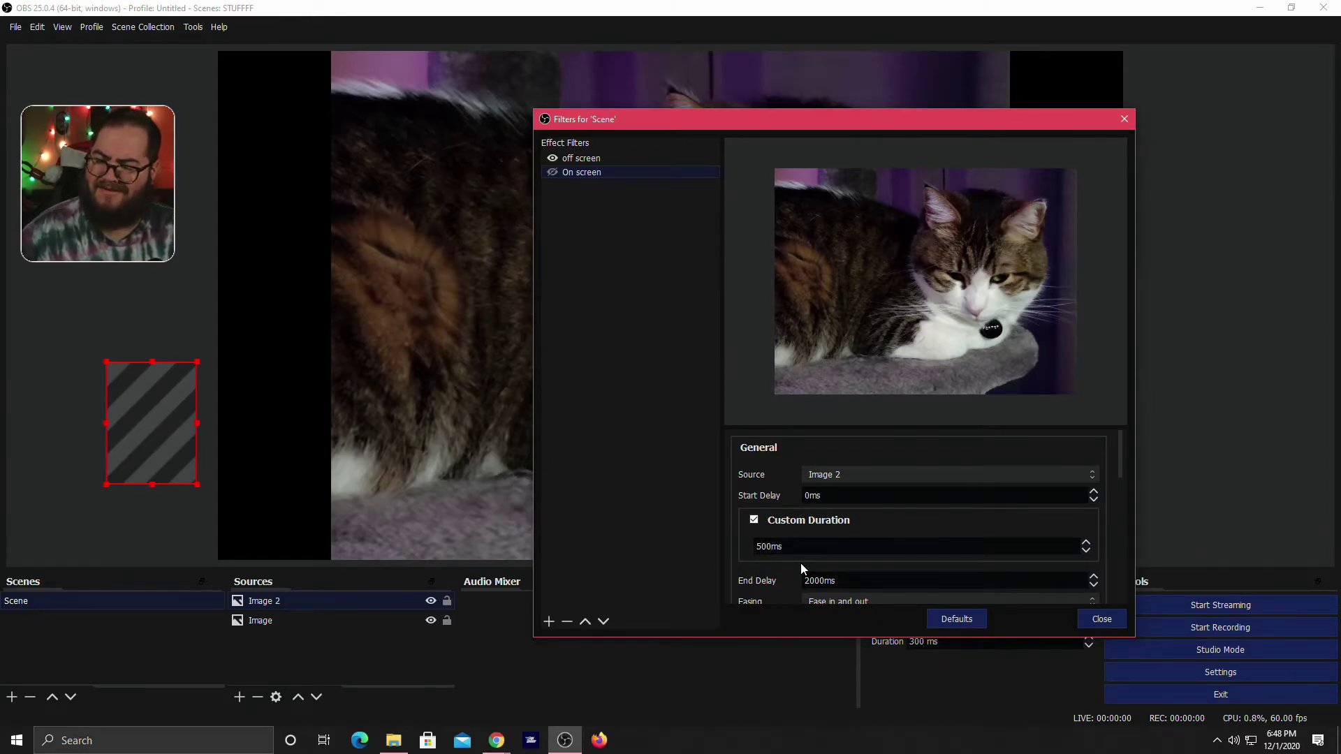
pyautogui.scroll(-10, 794, 578)
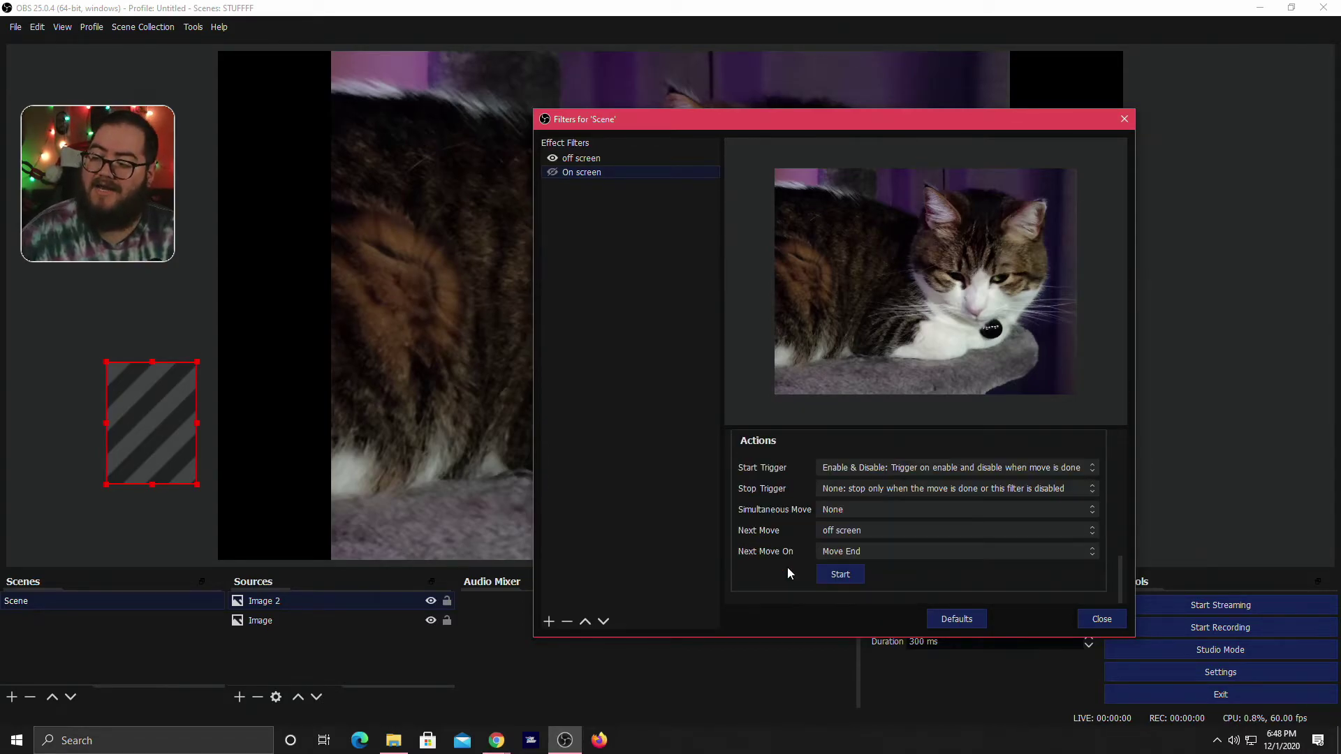
pyautogui.click(832, 578)
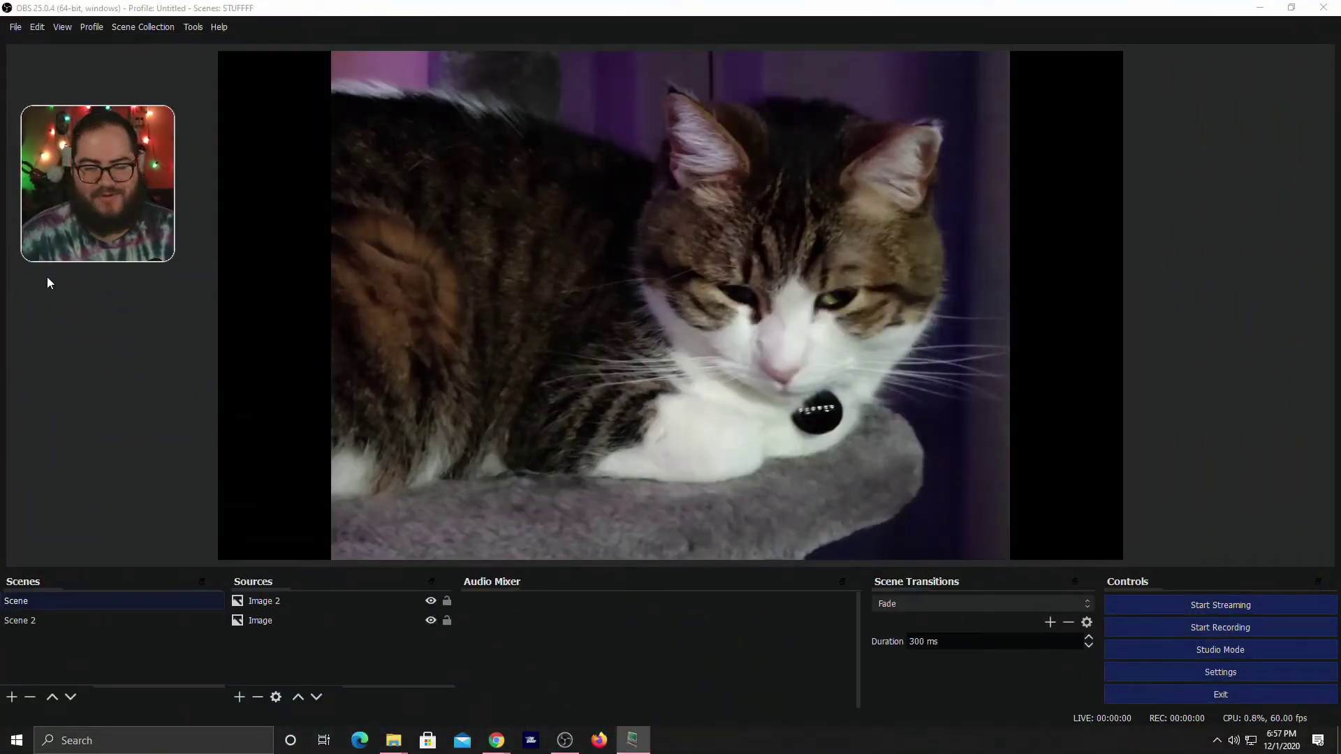
# Switch to LioranBoard Receiver and add a new deck named Beer
pyautogui.moveTo(0, 600); pyautogui.dragTo(697, 197)
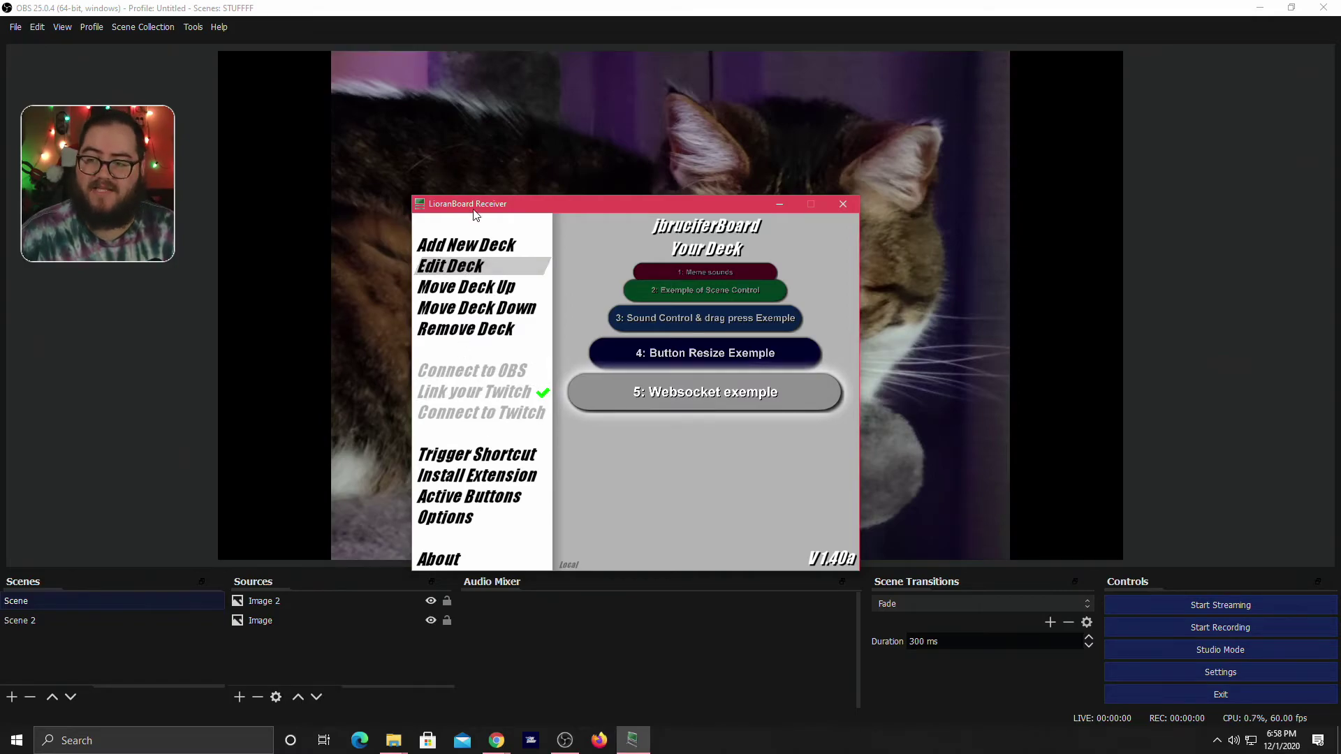
pyautogui.click(484, 248)
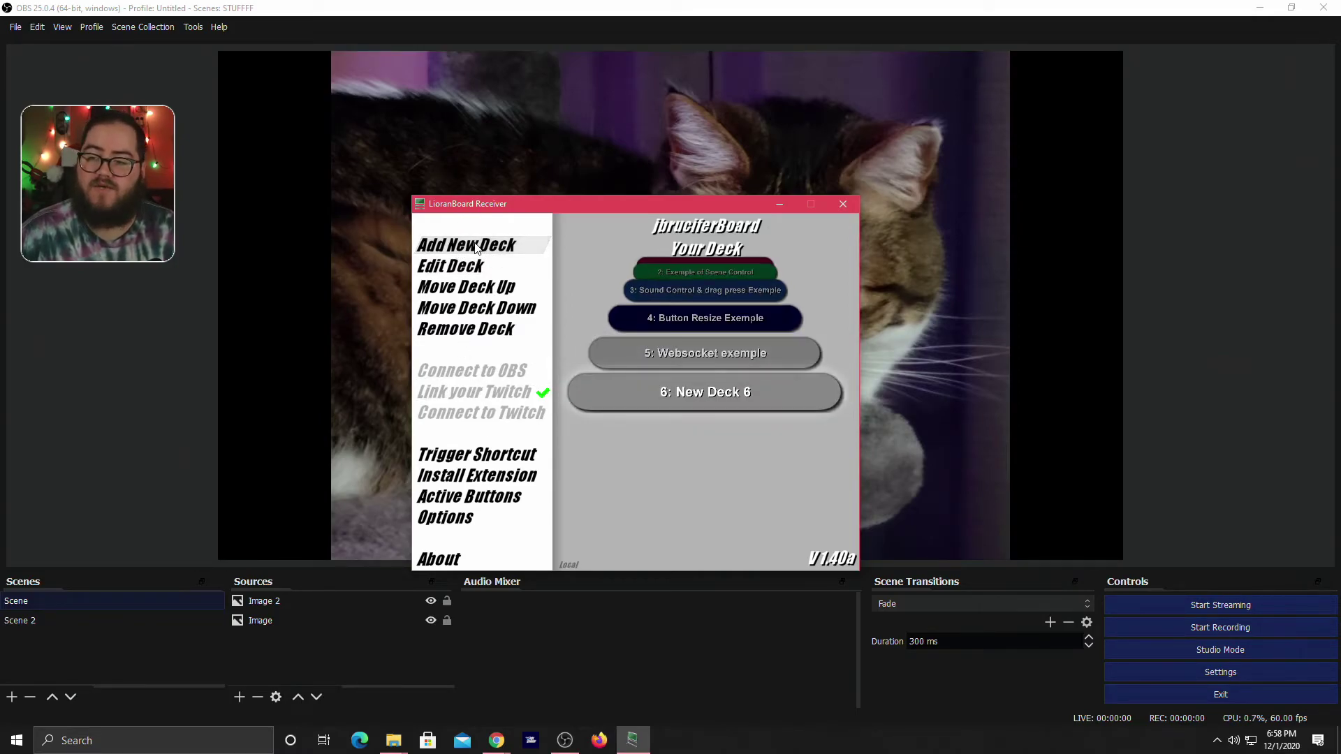
pyautogui.click(705, 392)
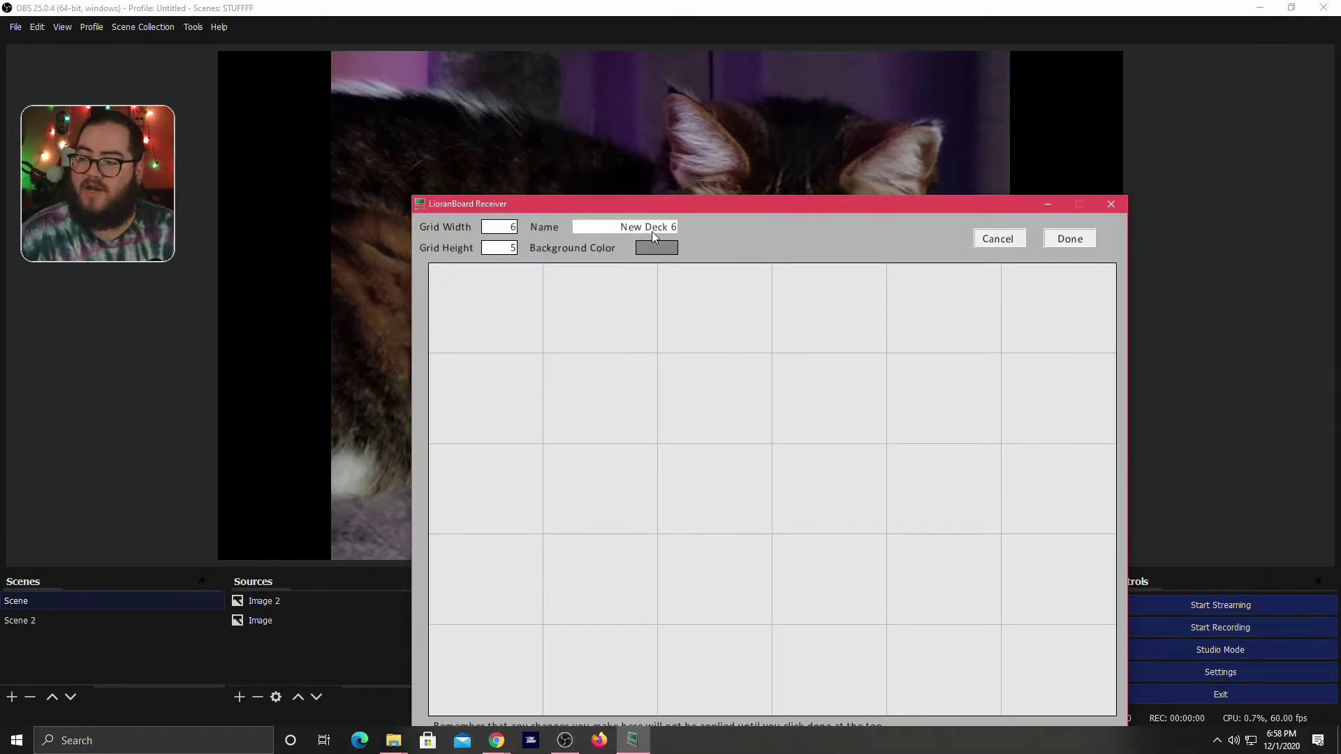
pyautogui.moveTo(674, 228); pyautogui.dragTo(556, 229)
pyautogui.write('Beer')
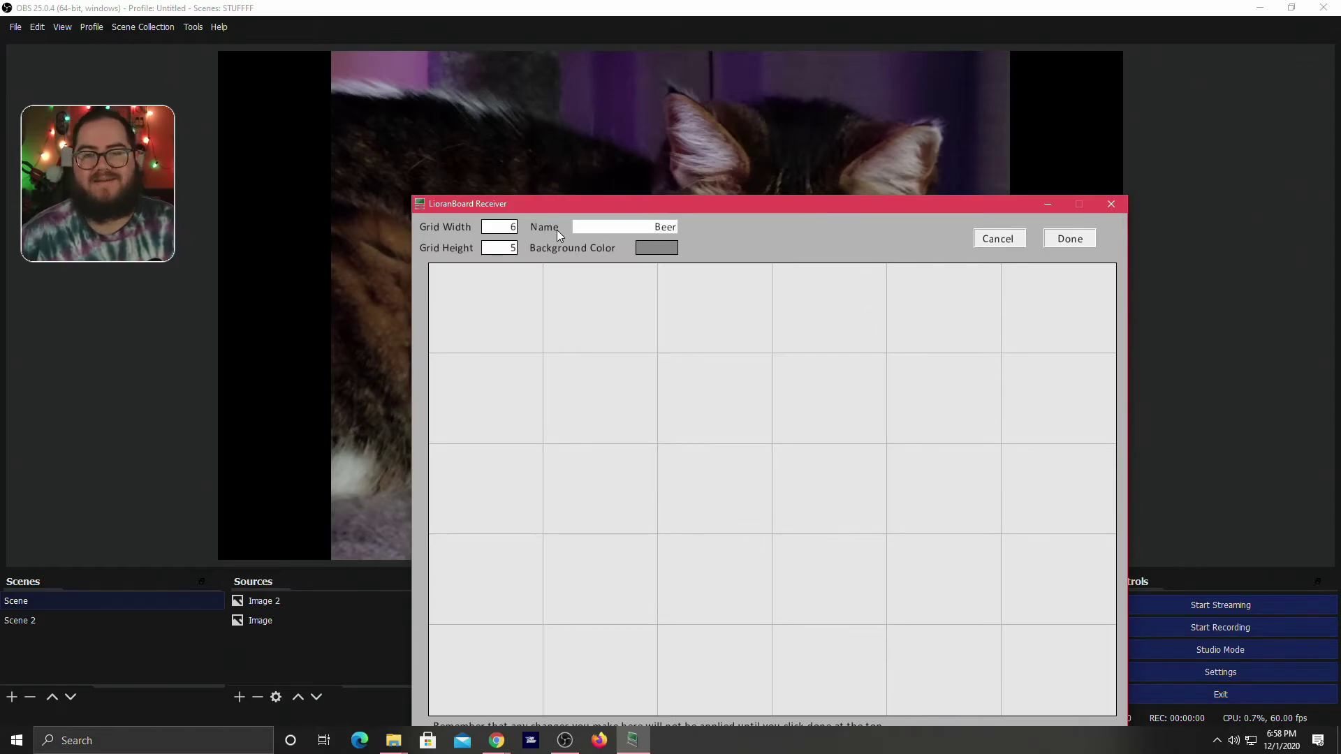
# Create a blank button named beer in the first cell of the deck grid
pyautogui.click(482, 306)
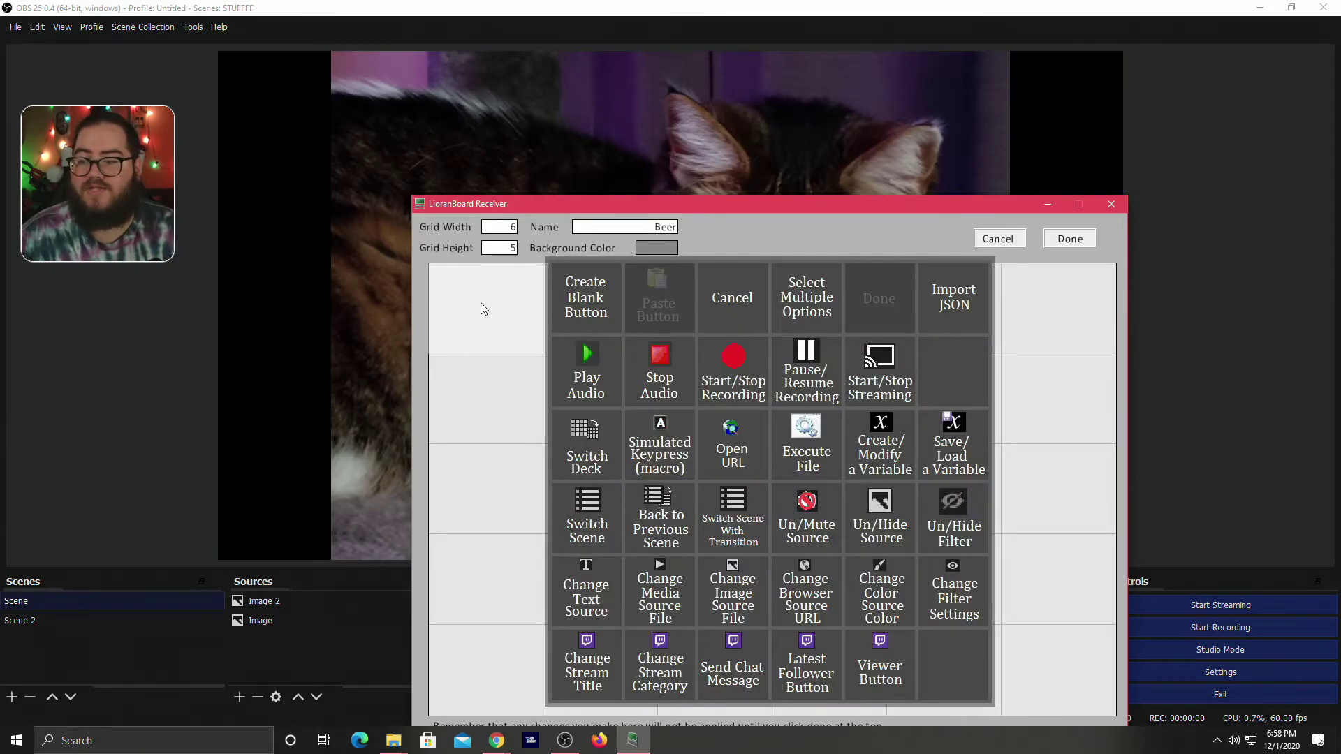
pyautogui.click(581, 299)
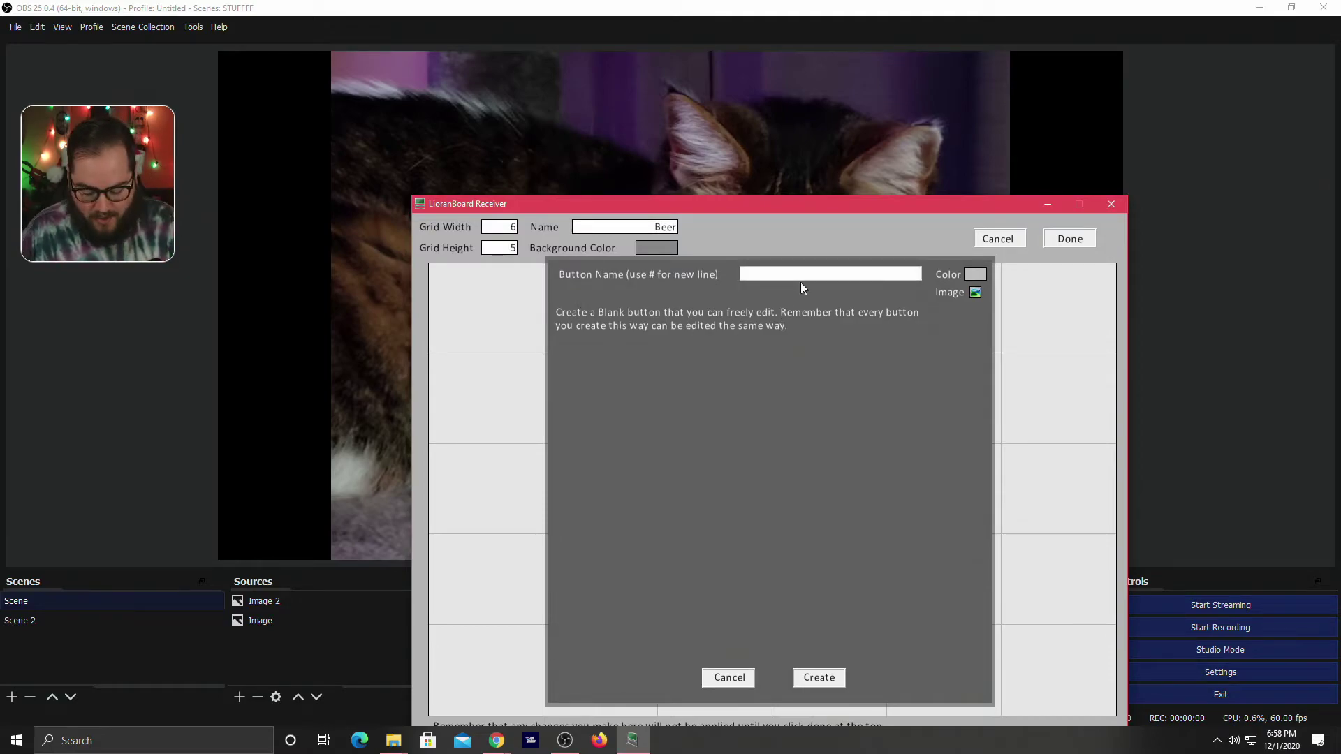
pyautogui.write('beer')
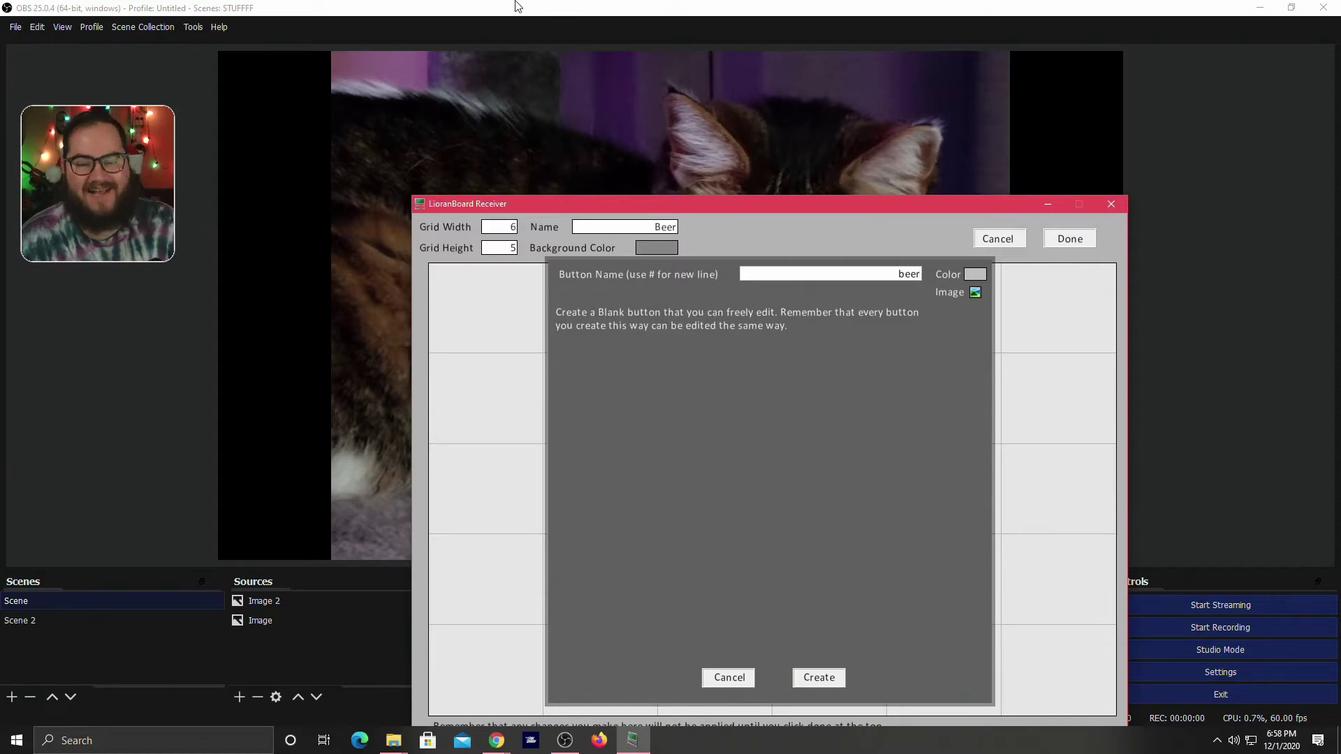
pyautogui.click(816, 683)
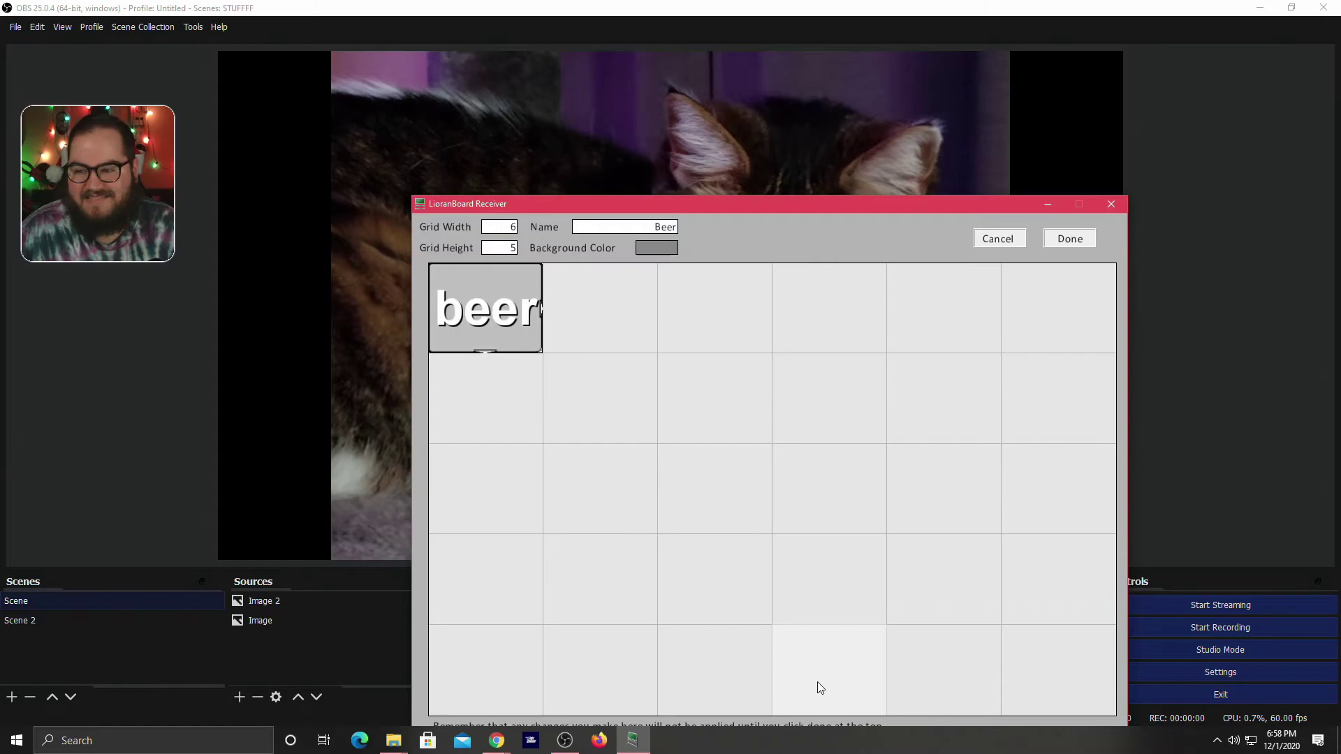
# Add a Twitch chat message trigger to the beer button and tick its 1st requirement
pyautogui.rightClick(490, 306)
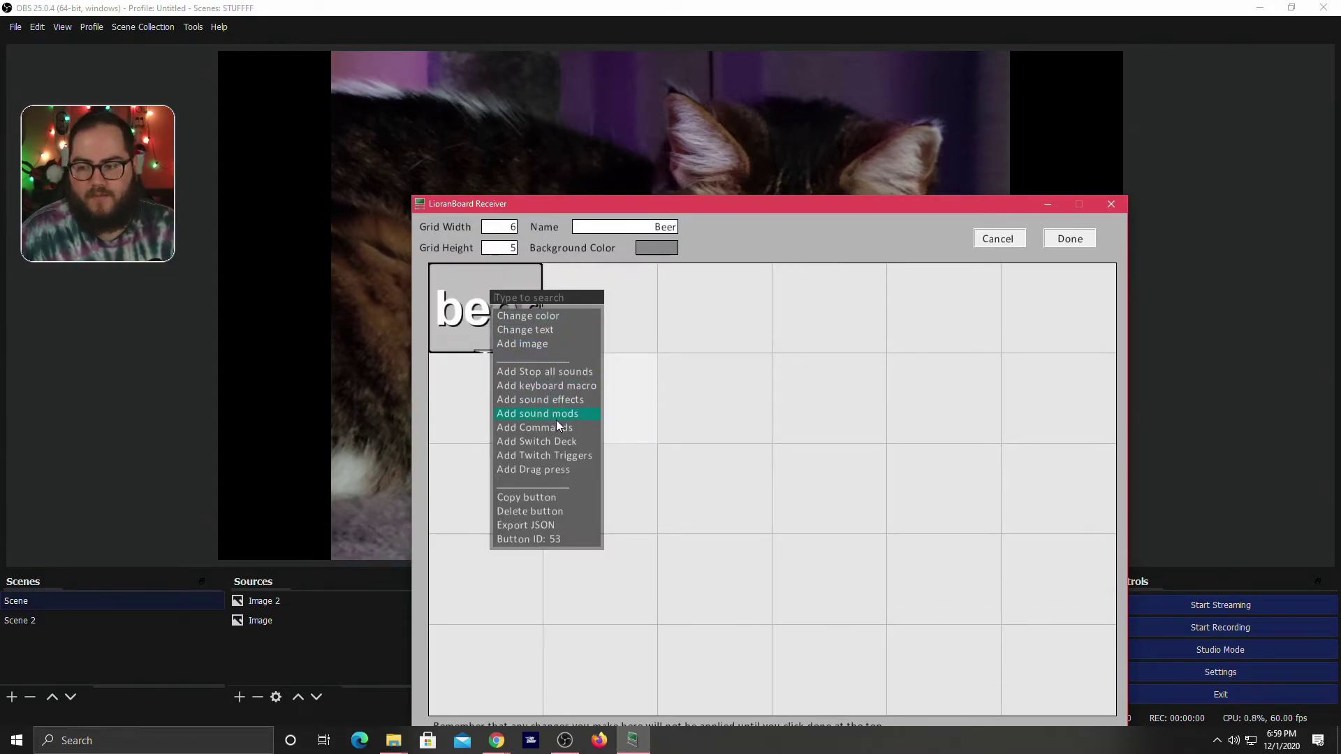
pyautogui.click(565, 456)
pyautogui.click(771, 431)
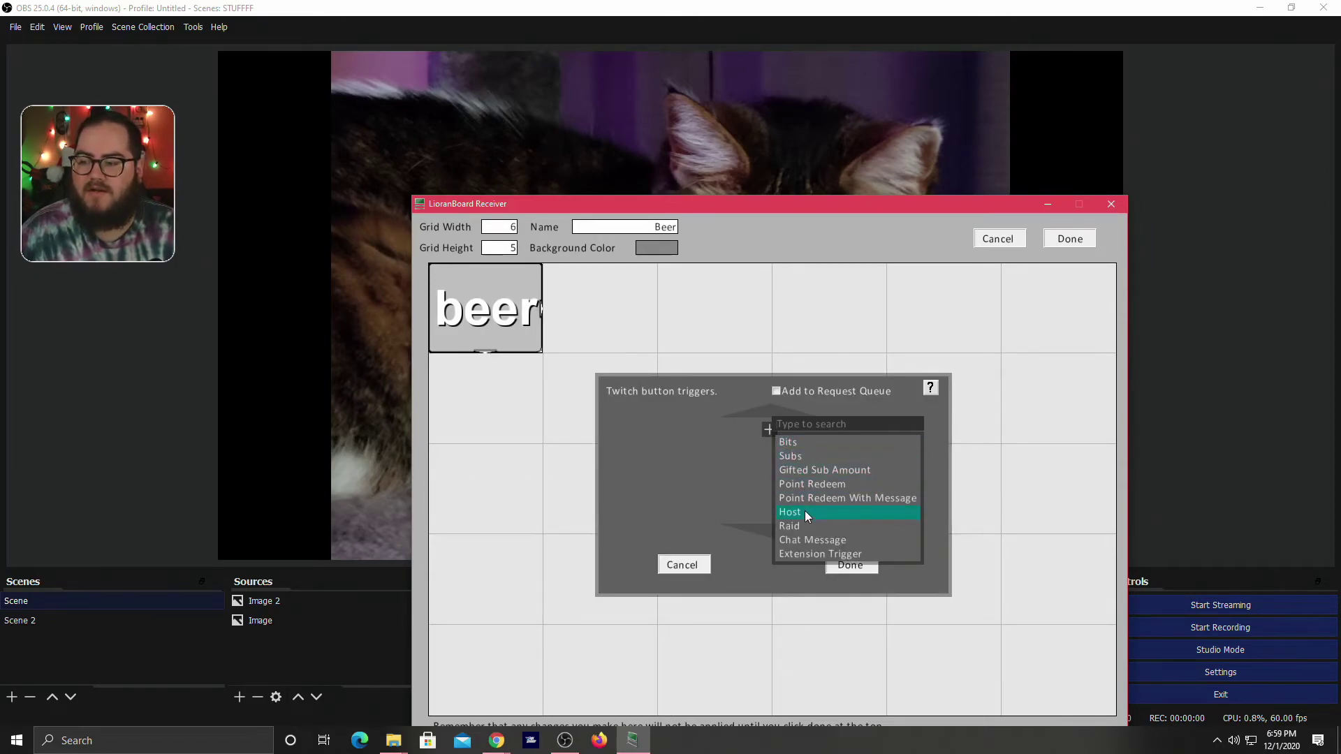
pyautogui.click(807, 539)
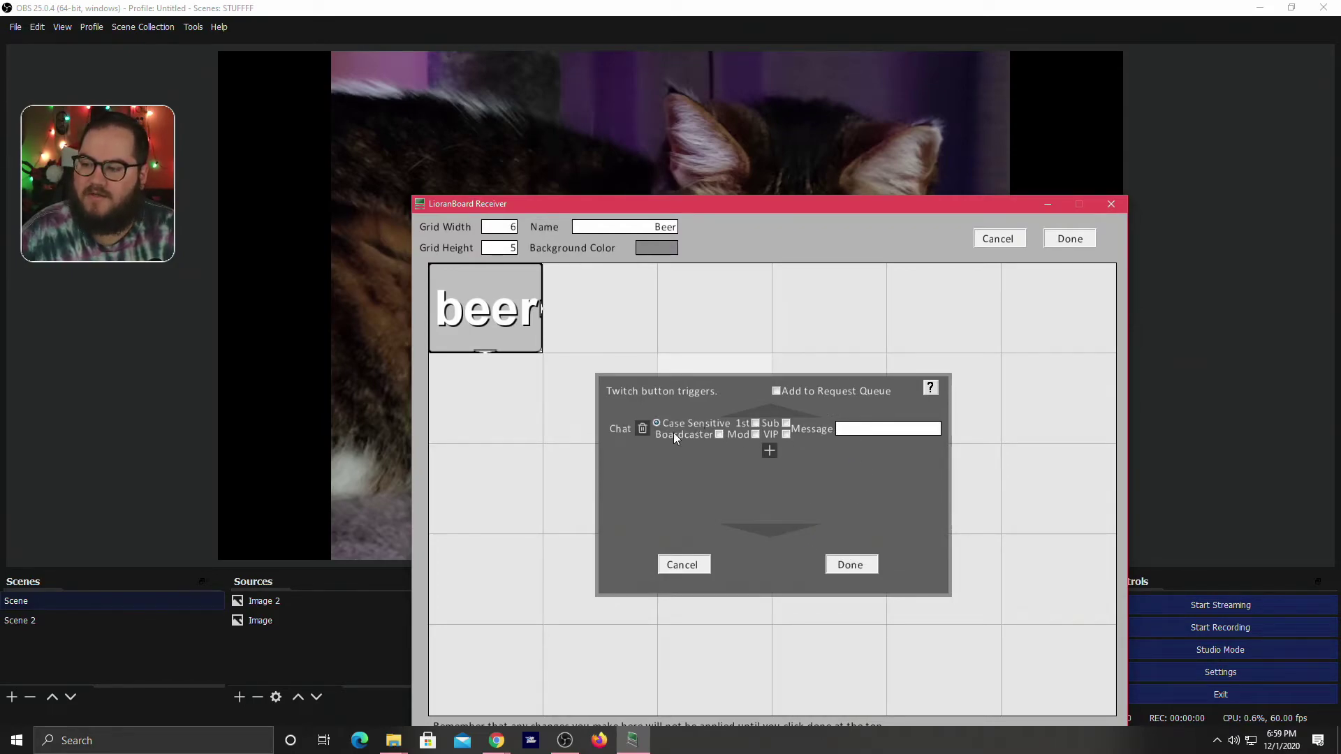
pyautogui.click(755, 422)
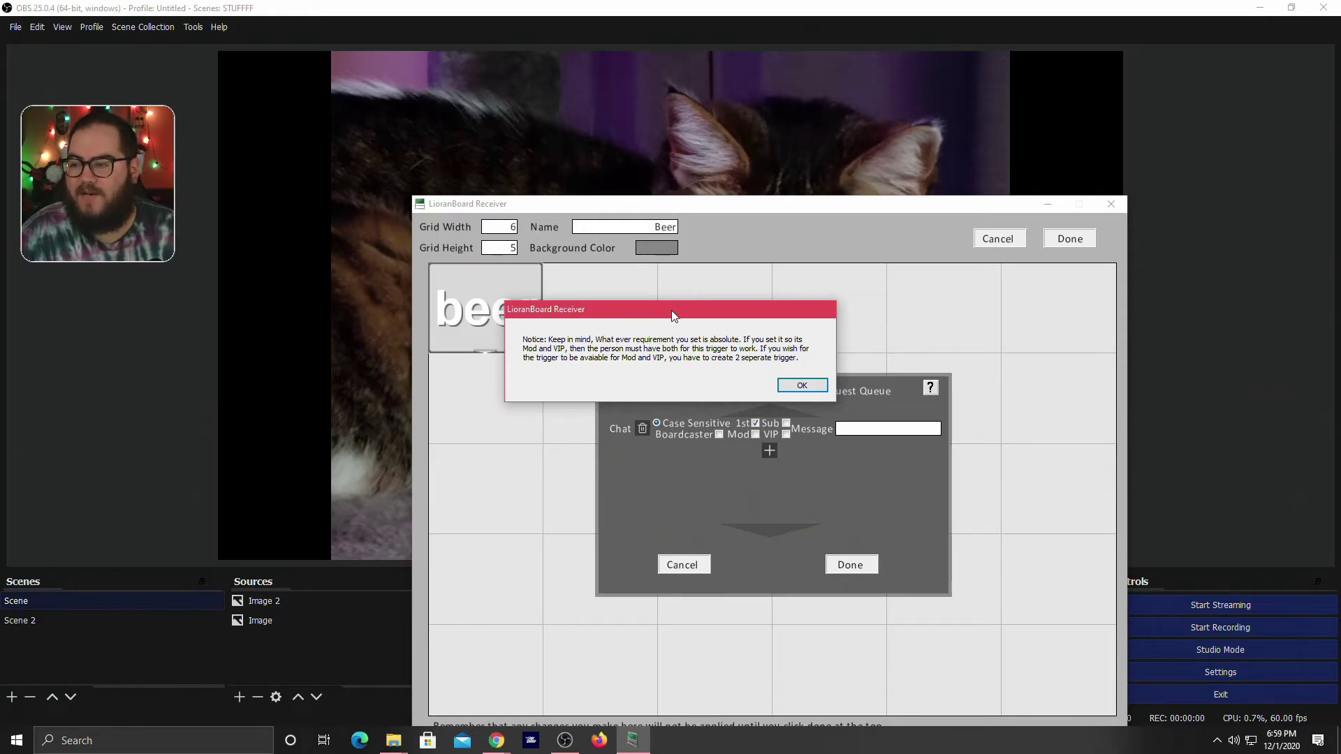
pyautogui.click(796, 385)
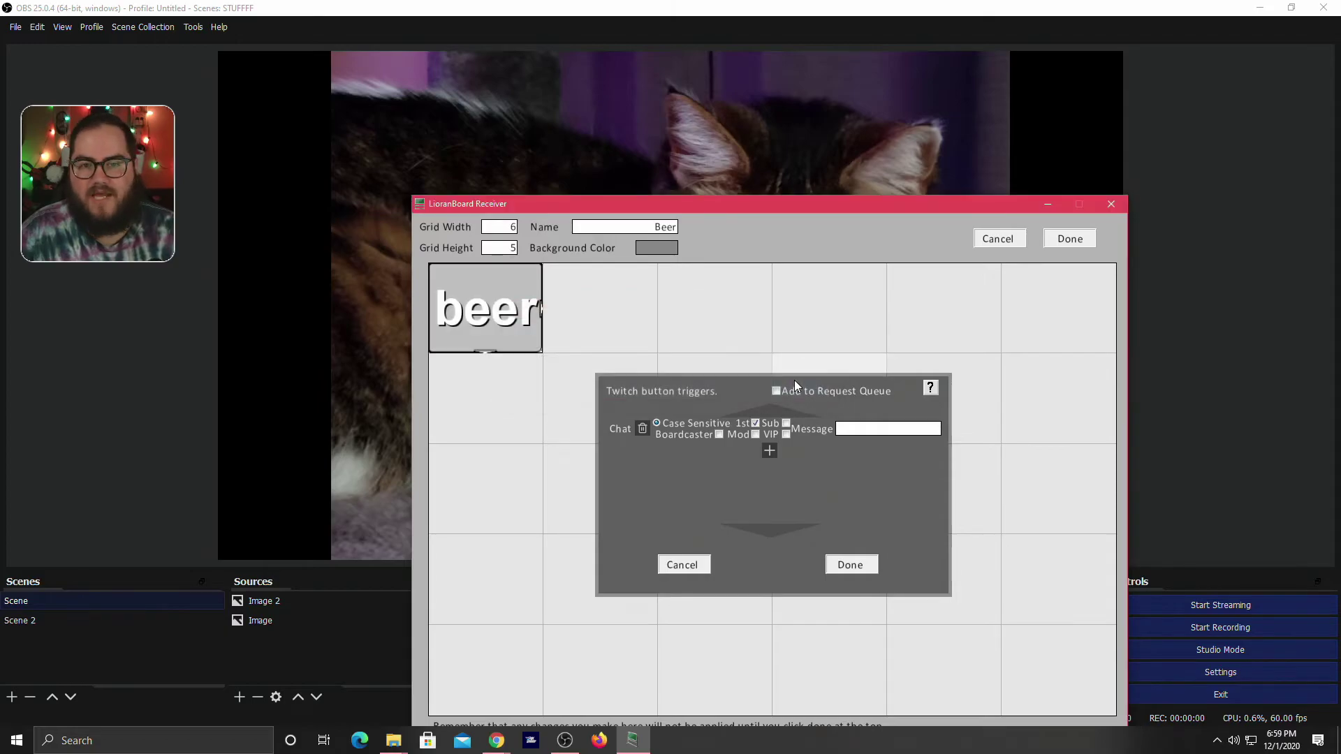
# Add three more chat message triggers to the beer button, one each restricted to Sub, Mod and VIP
pyautogui.click(773, 453)
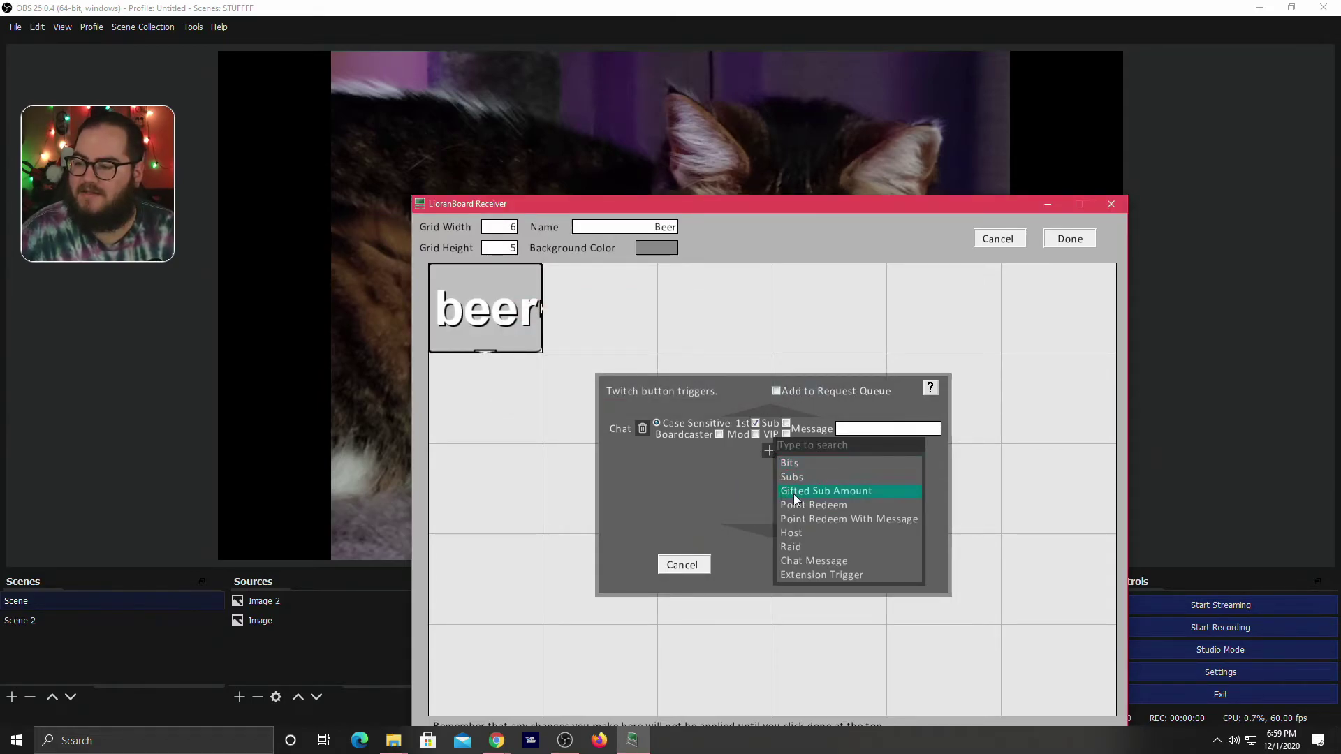
pyautogui.click(820, 559)
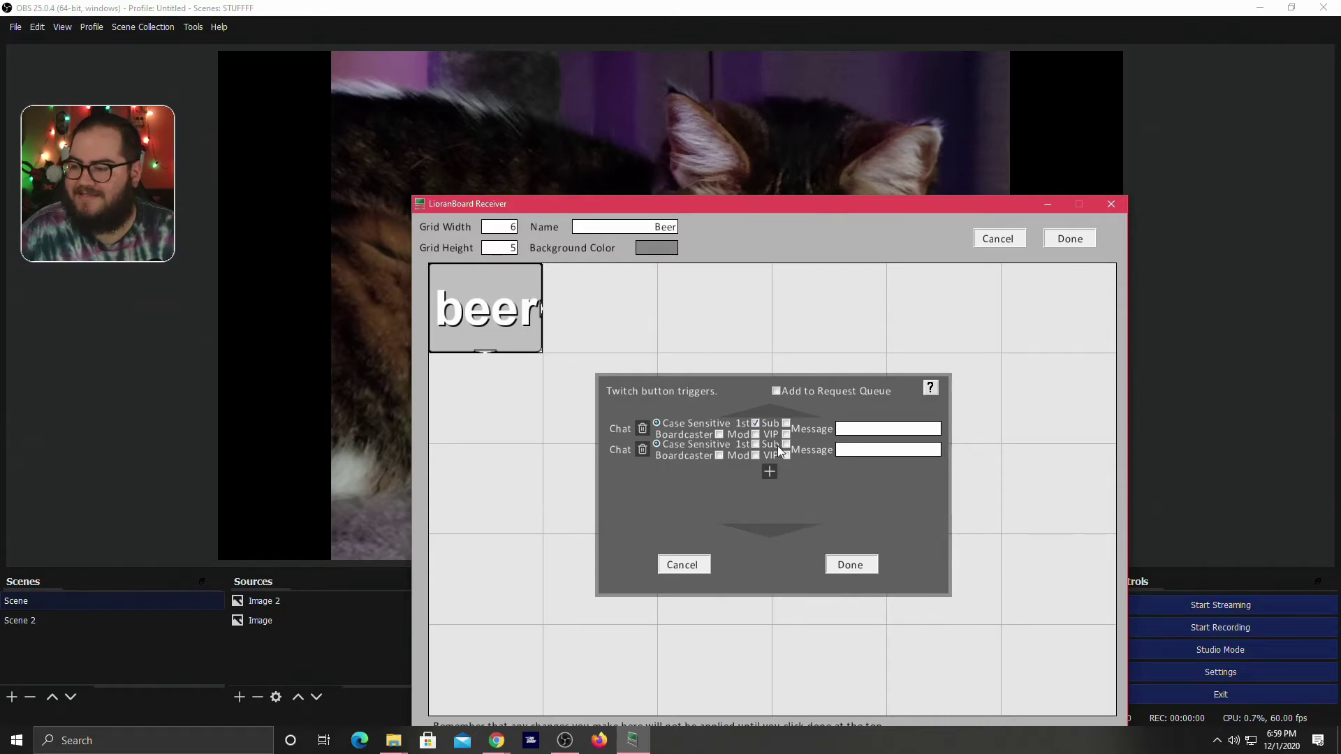
pyautogui.click(768, 472)
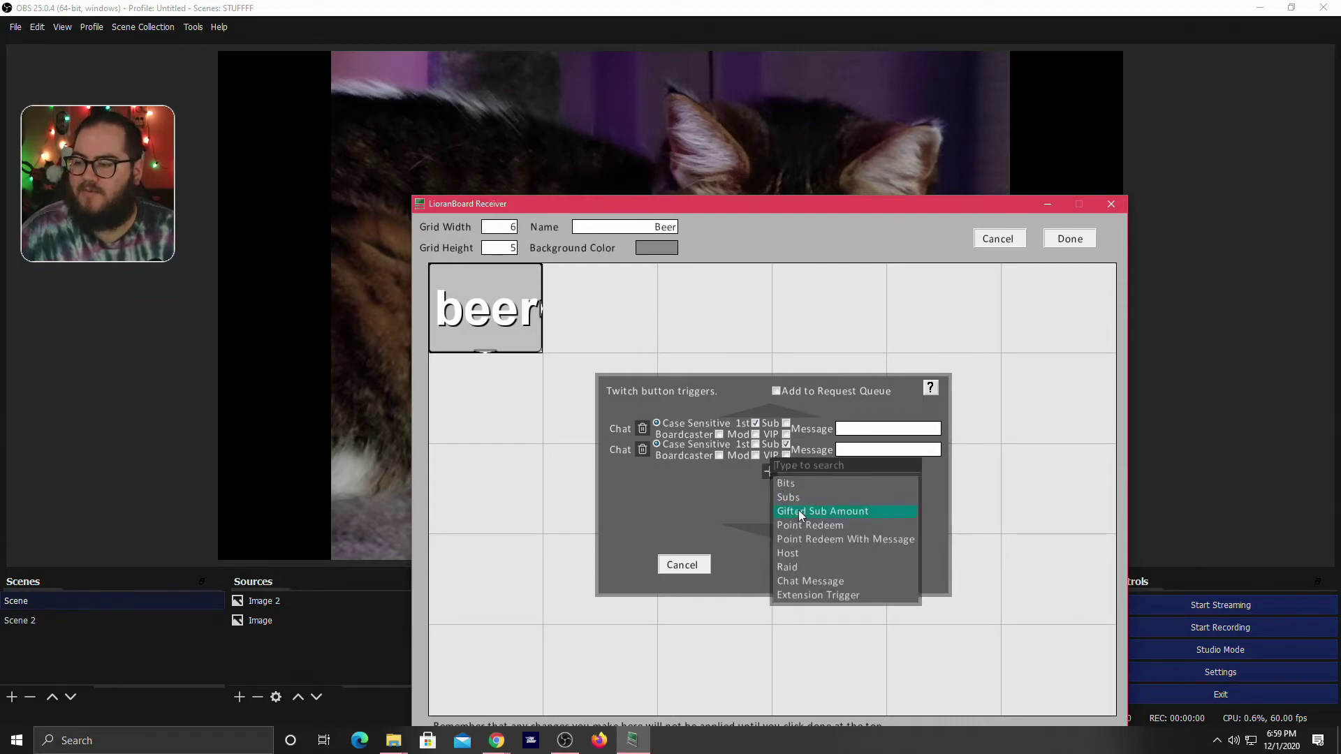
pyautogui.click(818, 579)
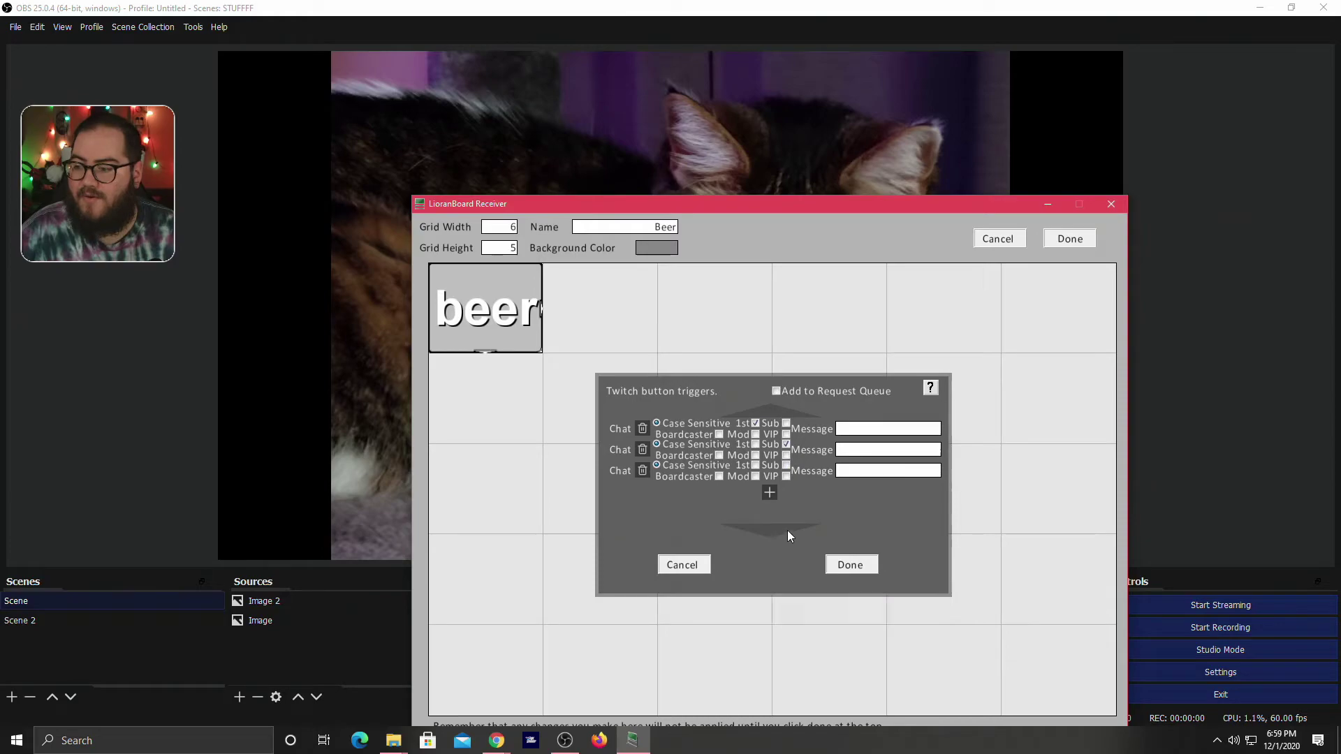
pyautogui.click(719, 475)
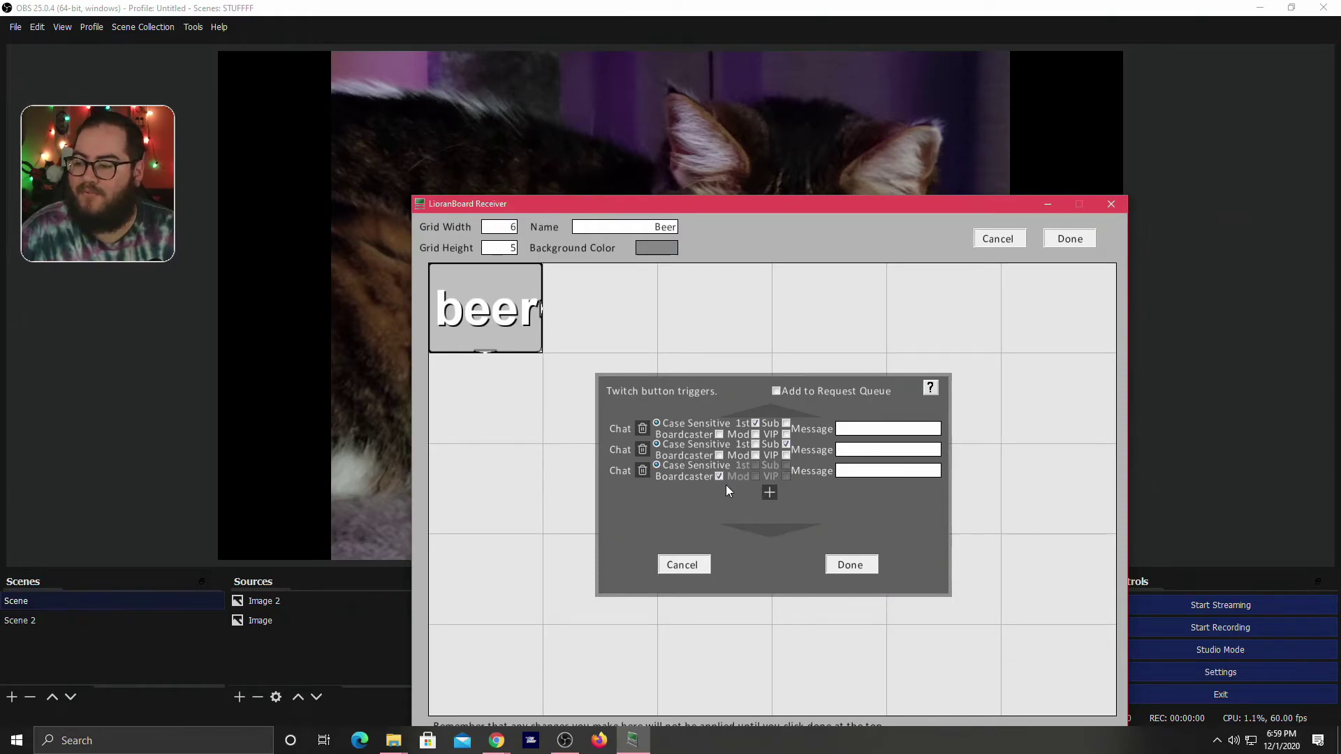
pyautogui.click(725, 477)
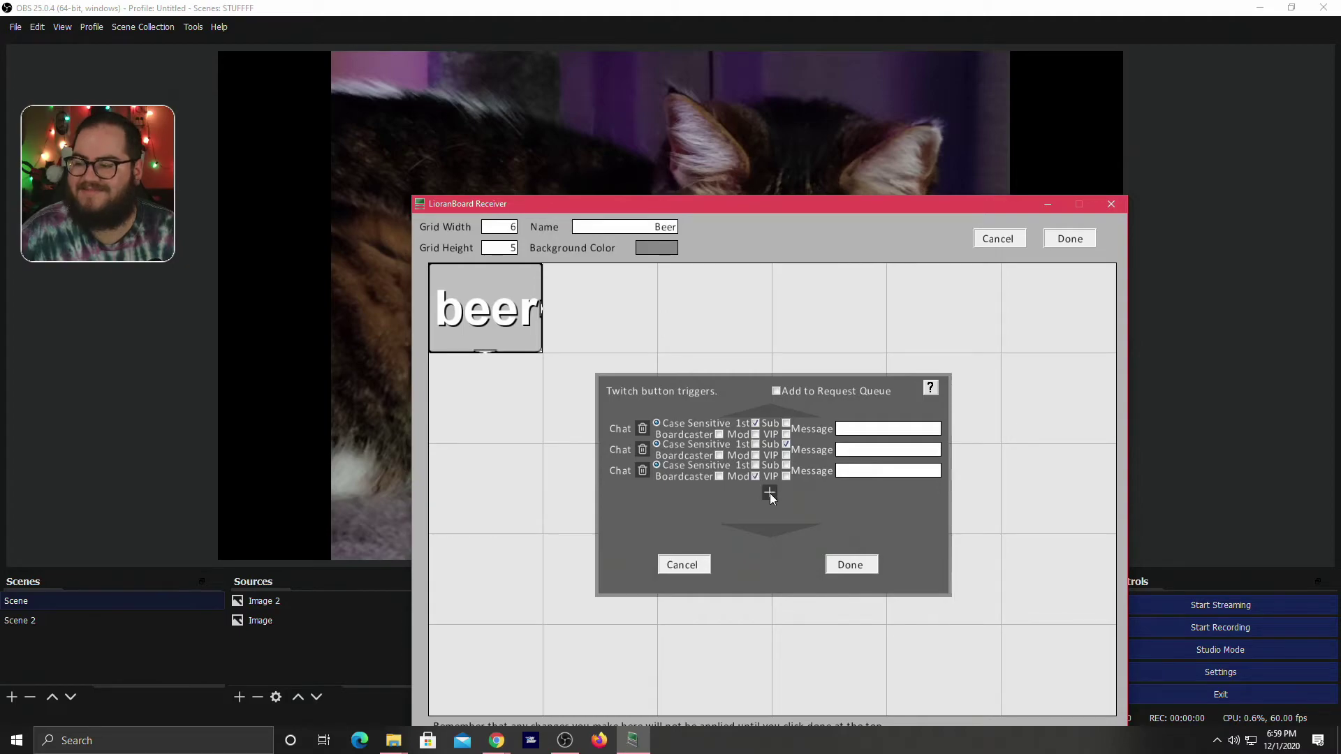
pyautogui.click(770, 493)
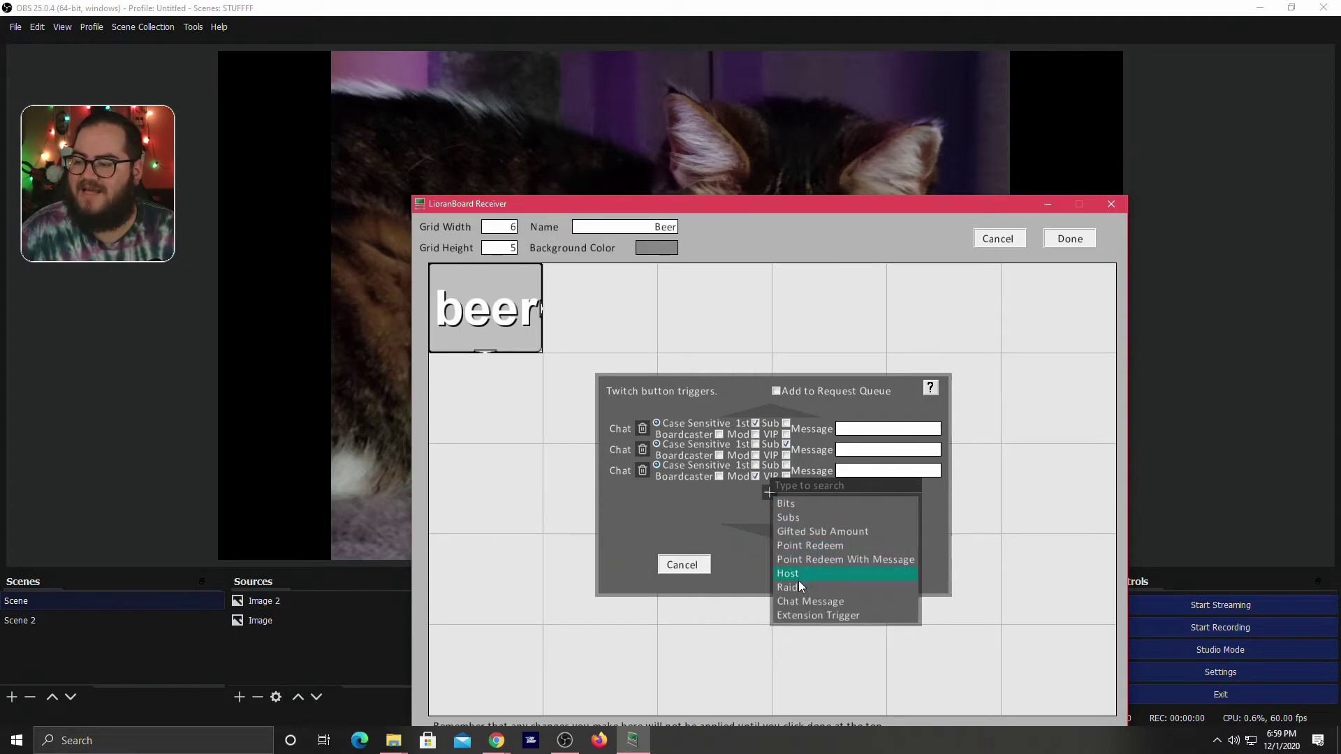
pyautogui.click(801, 601)
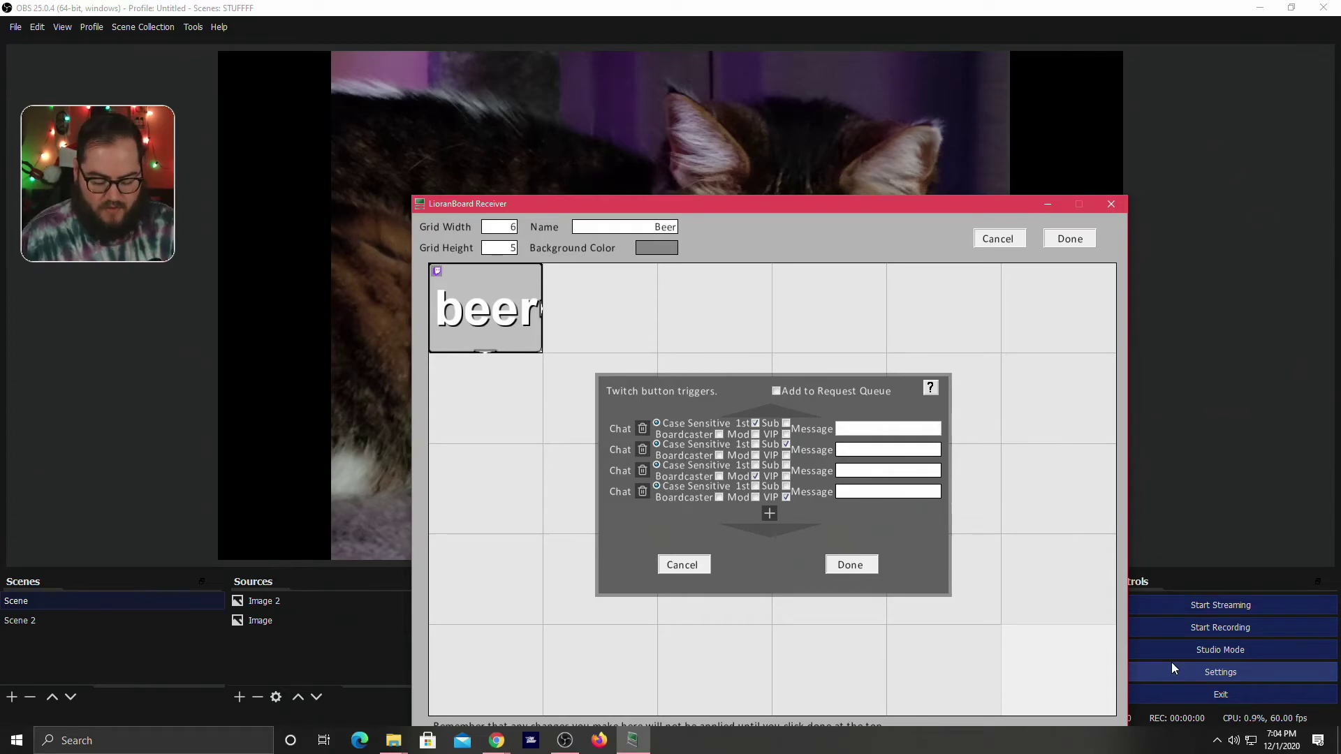
# Enter !beer as the message for all four chat triggers
pyautogui.write('!beer')
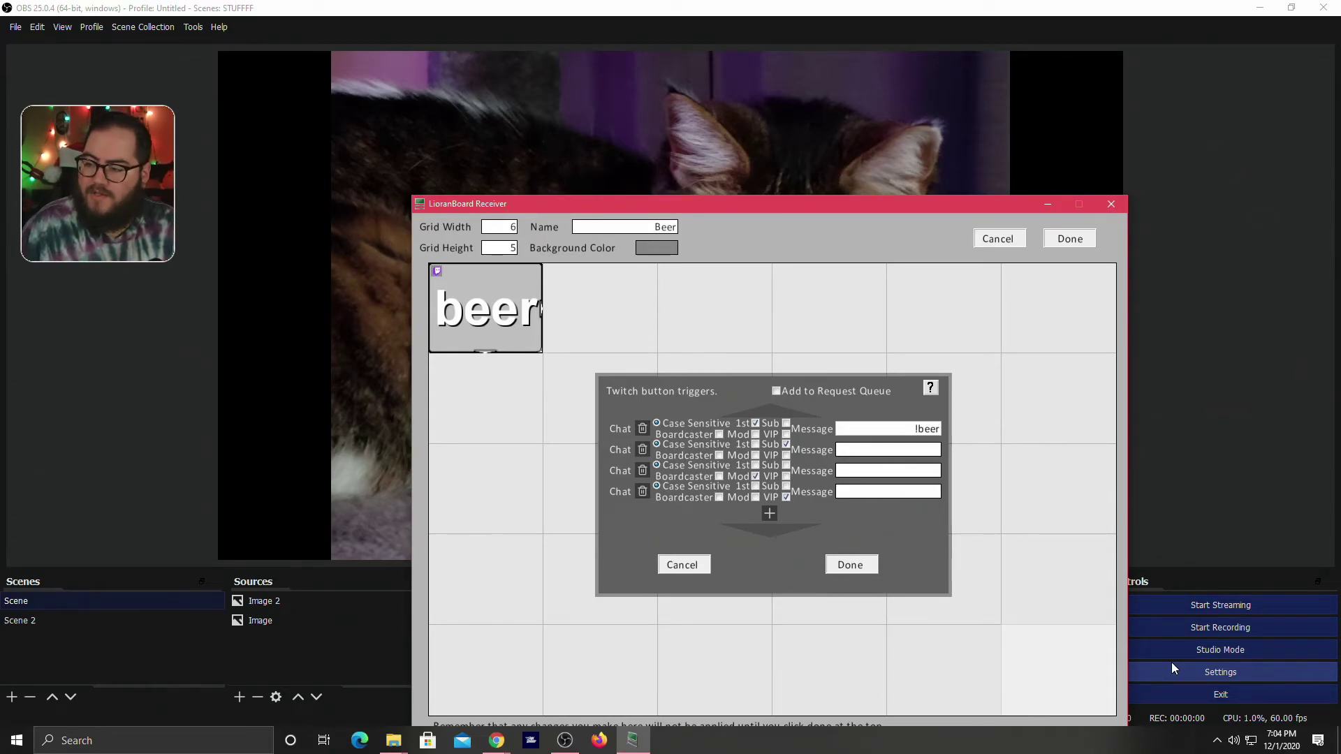
pyautogui.click(909, 449)
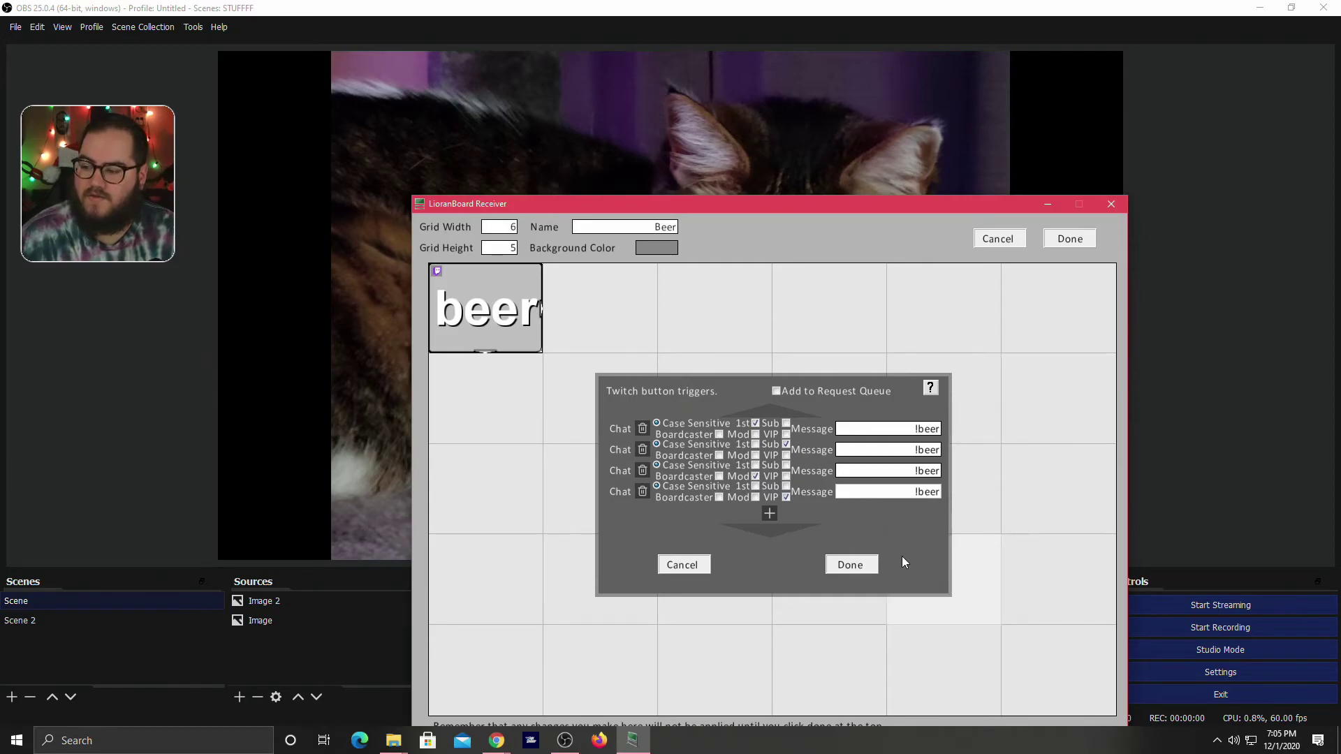
# Accept the beer button's Twitch triggers and add a Filter Change Visibility action to its commands
pyautogui.click(850, 564)
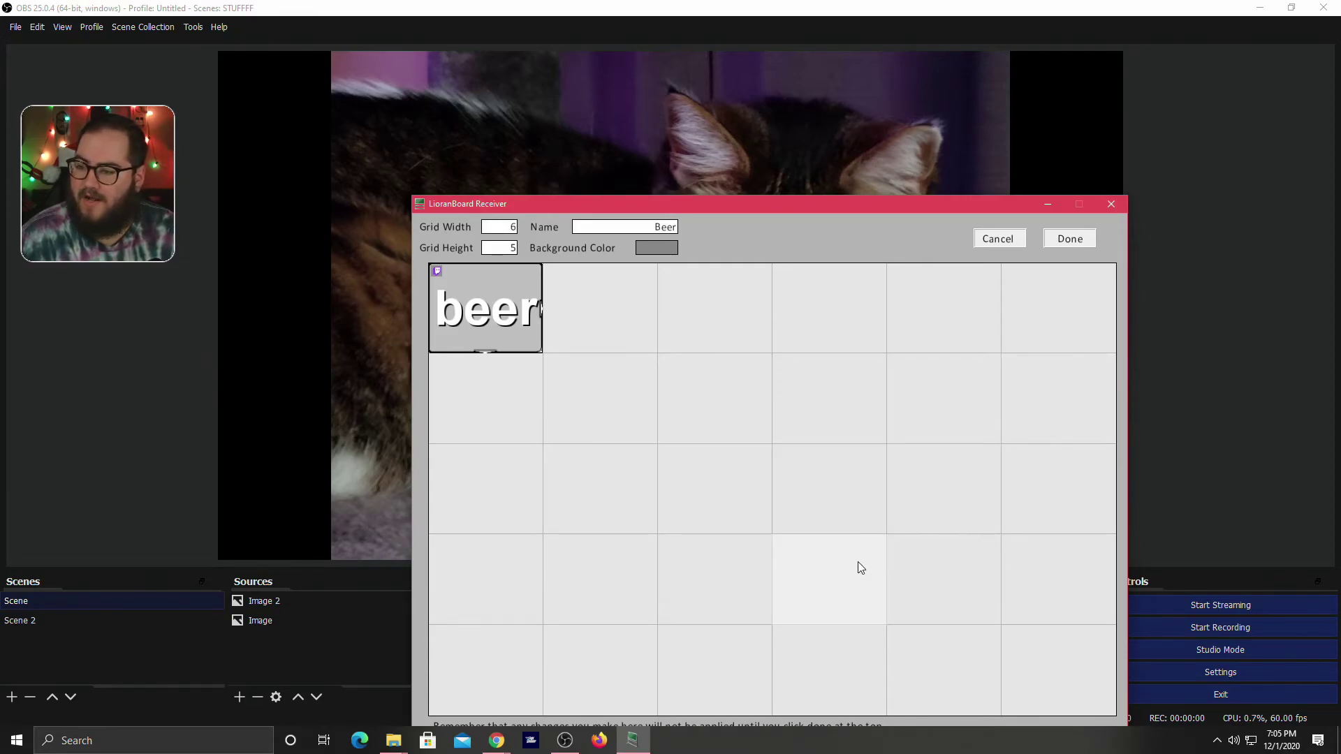
pyautogui.rightClick(514, 293)
pyautogui.click(574, 427)
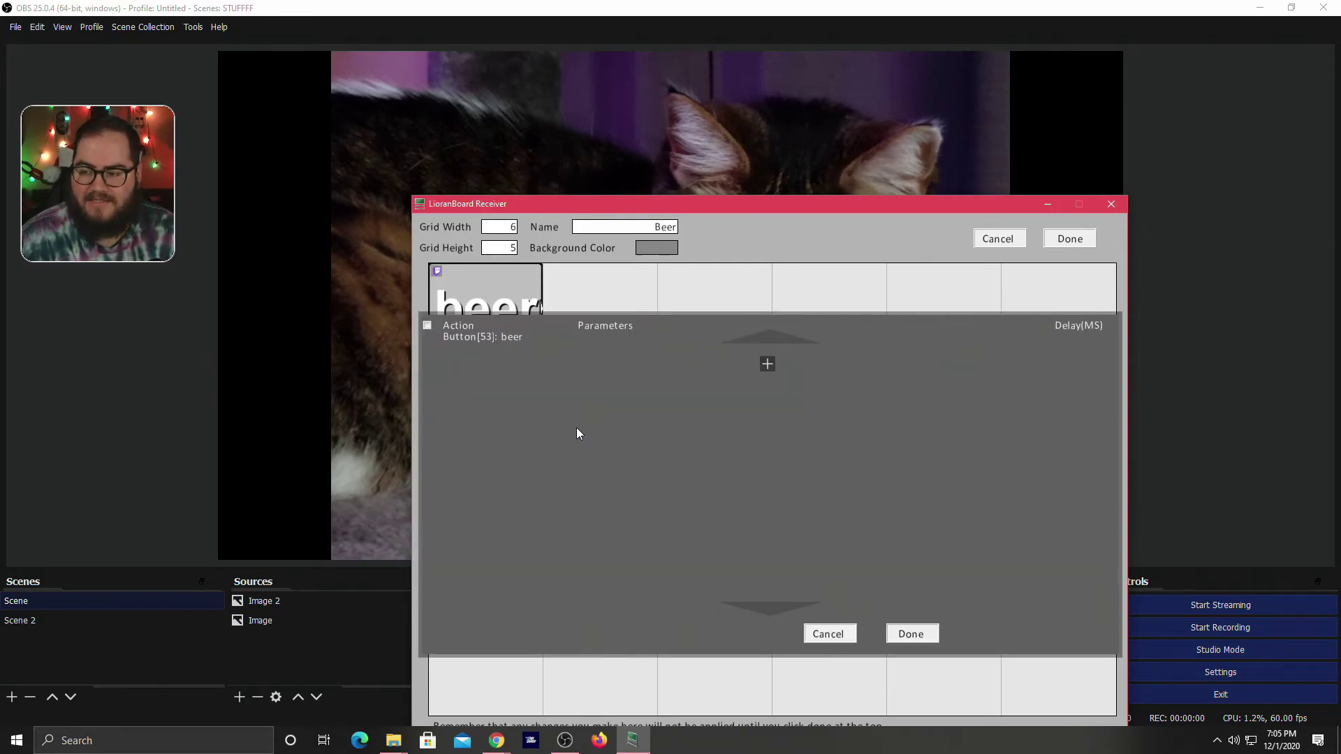
pyautogui.click(767, 363)
pyautogui.click(526, 373)
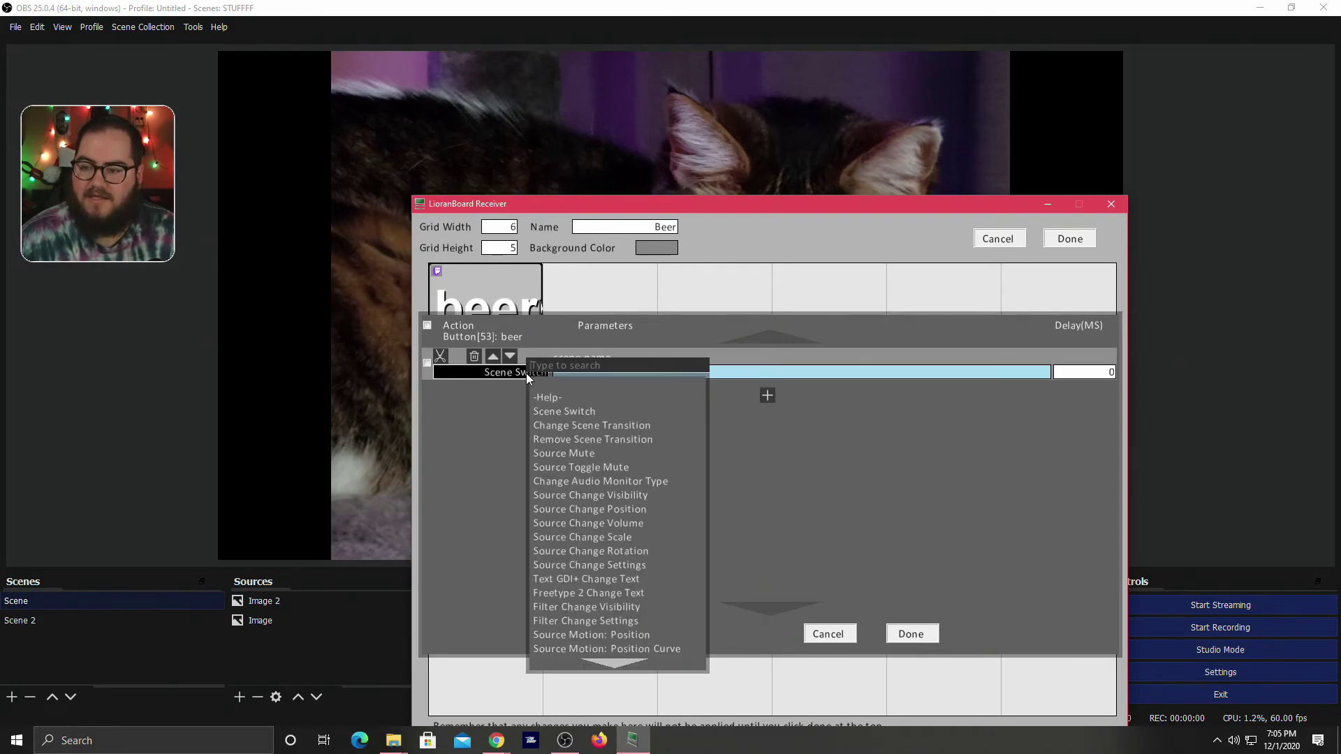
pyautogui.click(596, 607)
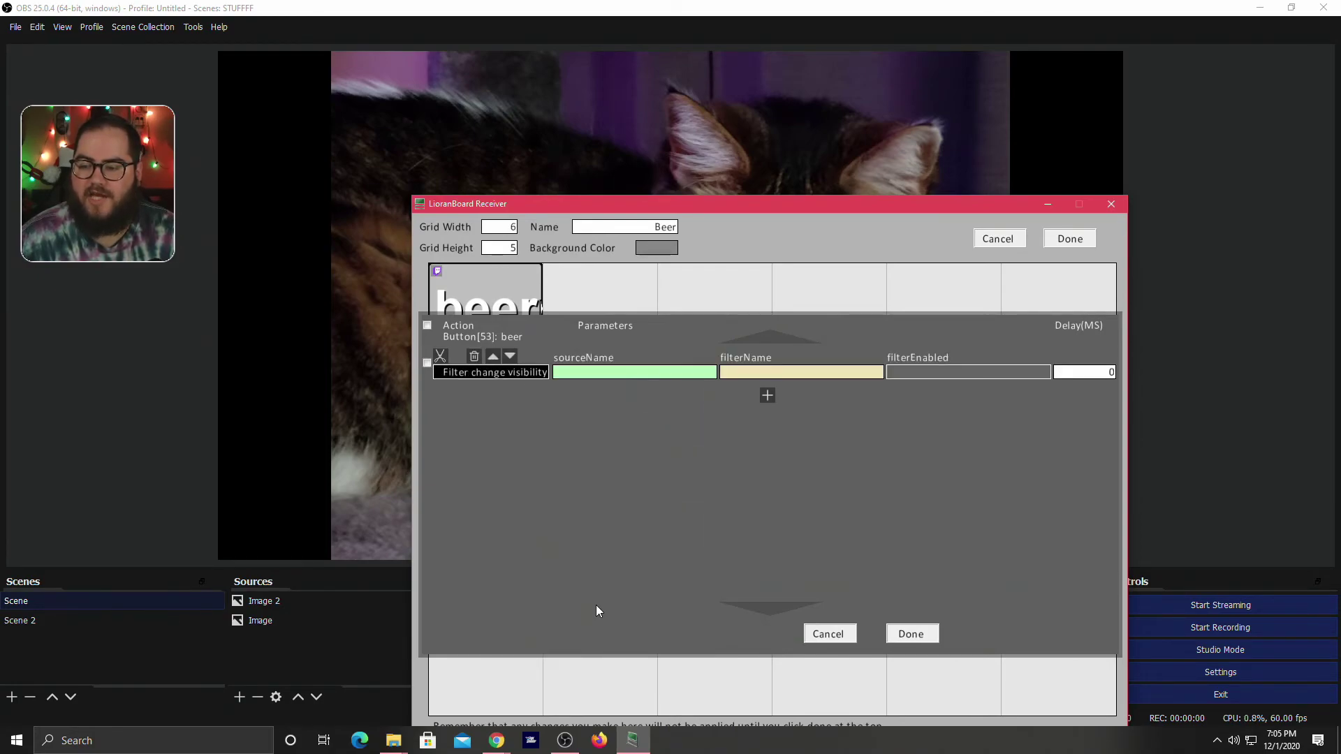
# Point the action at the On screen filter of source Scene, set filterEnabled to true, and save the button and deck
pyautogui.click(638, 376)
pyautogui.click(658, 441)
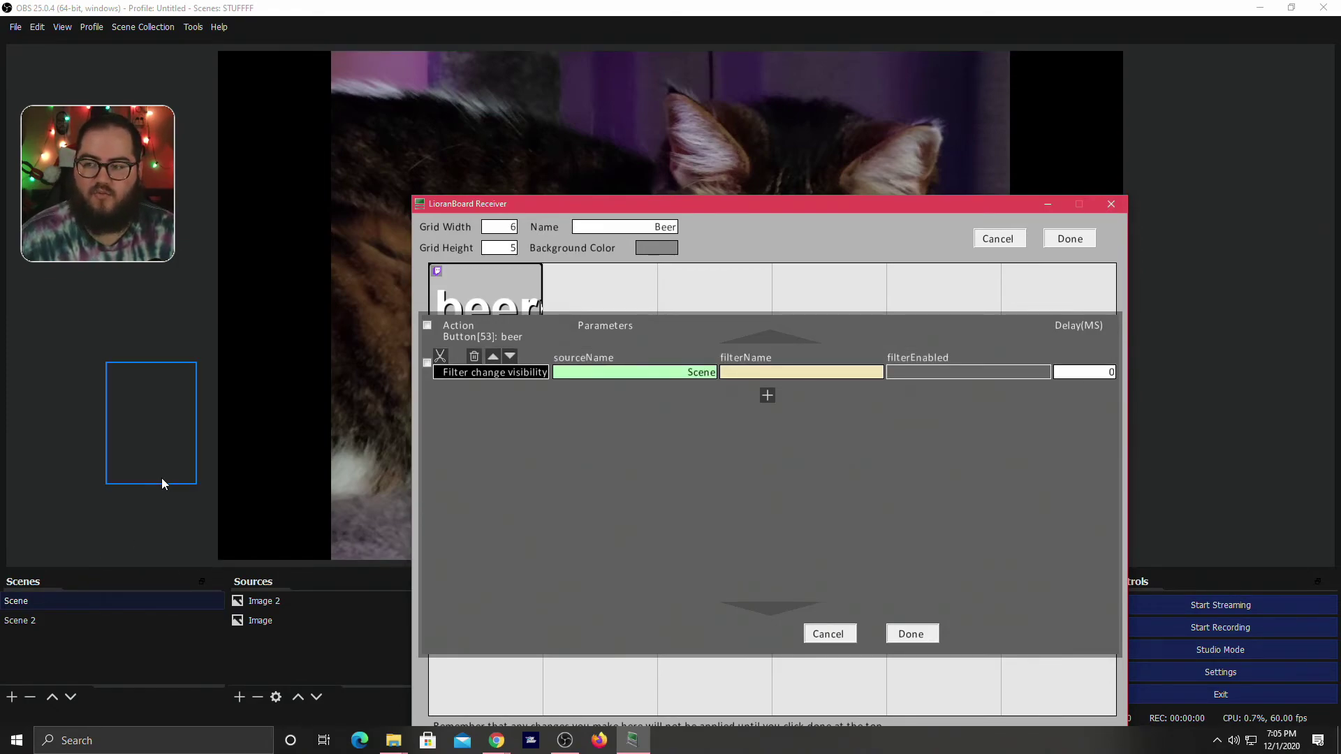
pyautogui.click(842, 376)
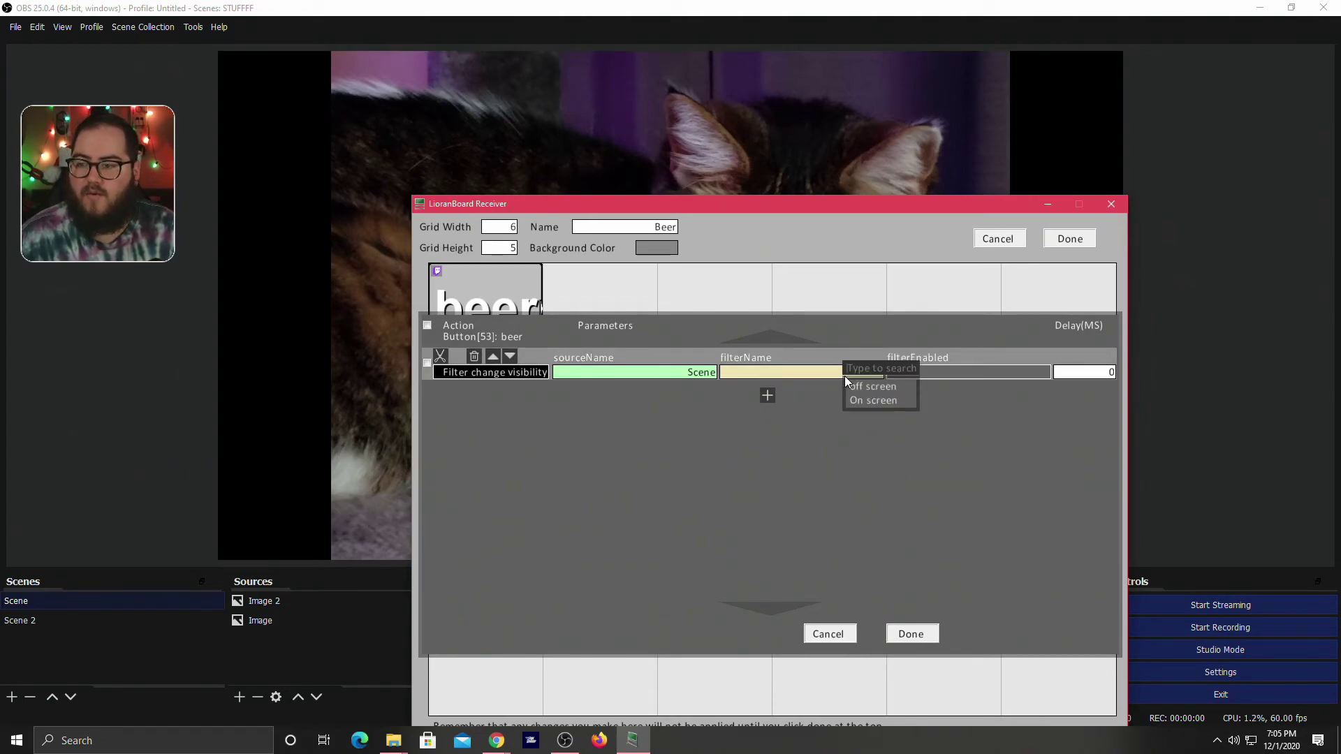
pyautogui.click(866, 399)
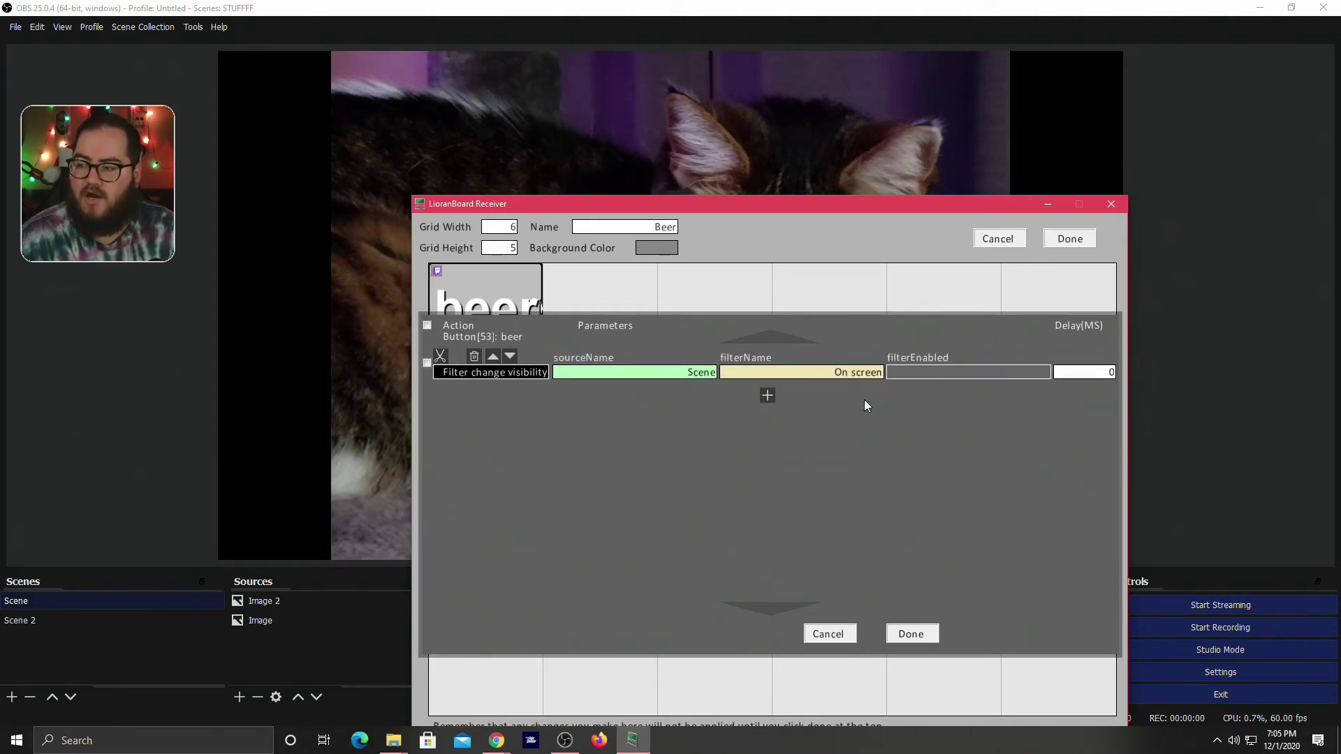
pyautogui.click(996, 370)
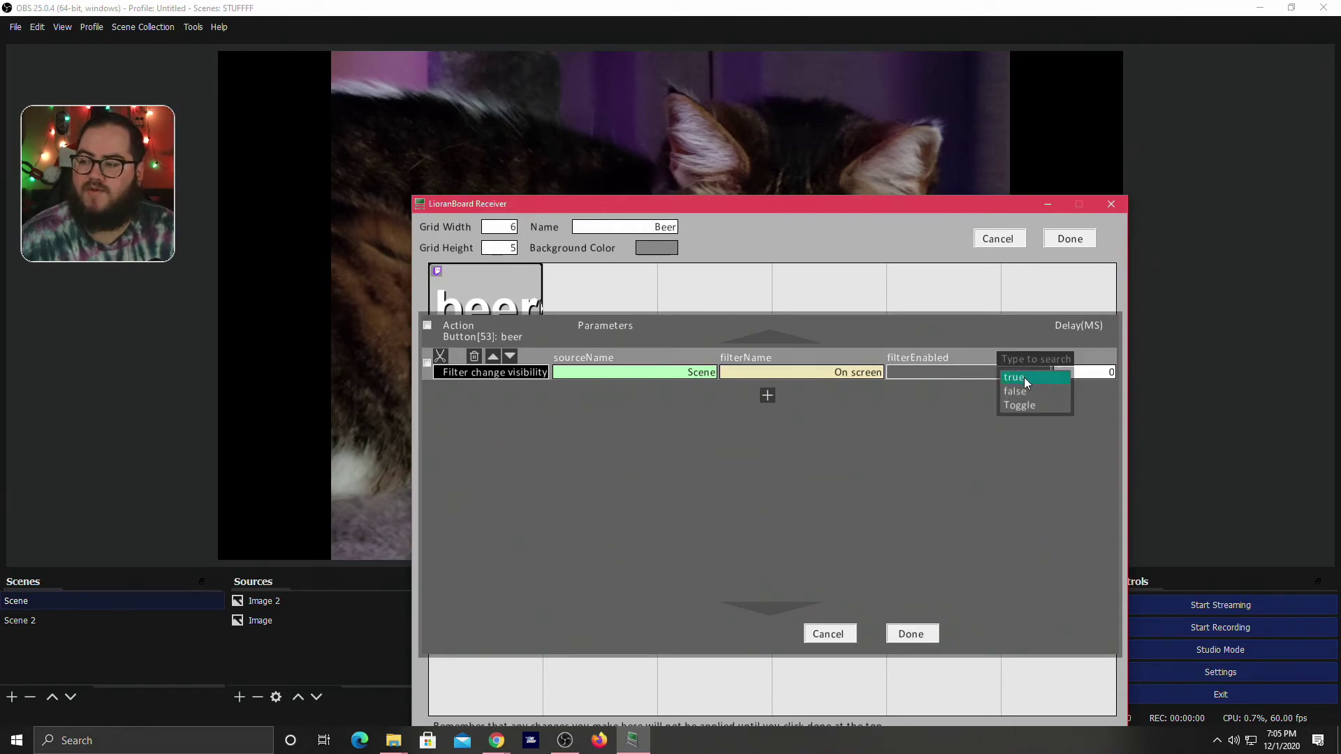
pyautogui.click(1025, 375)
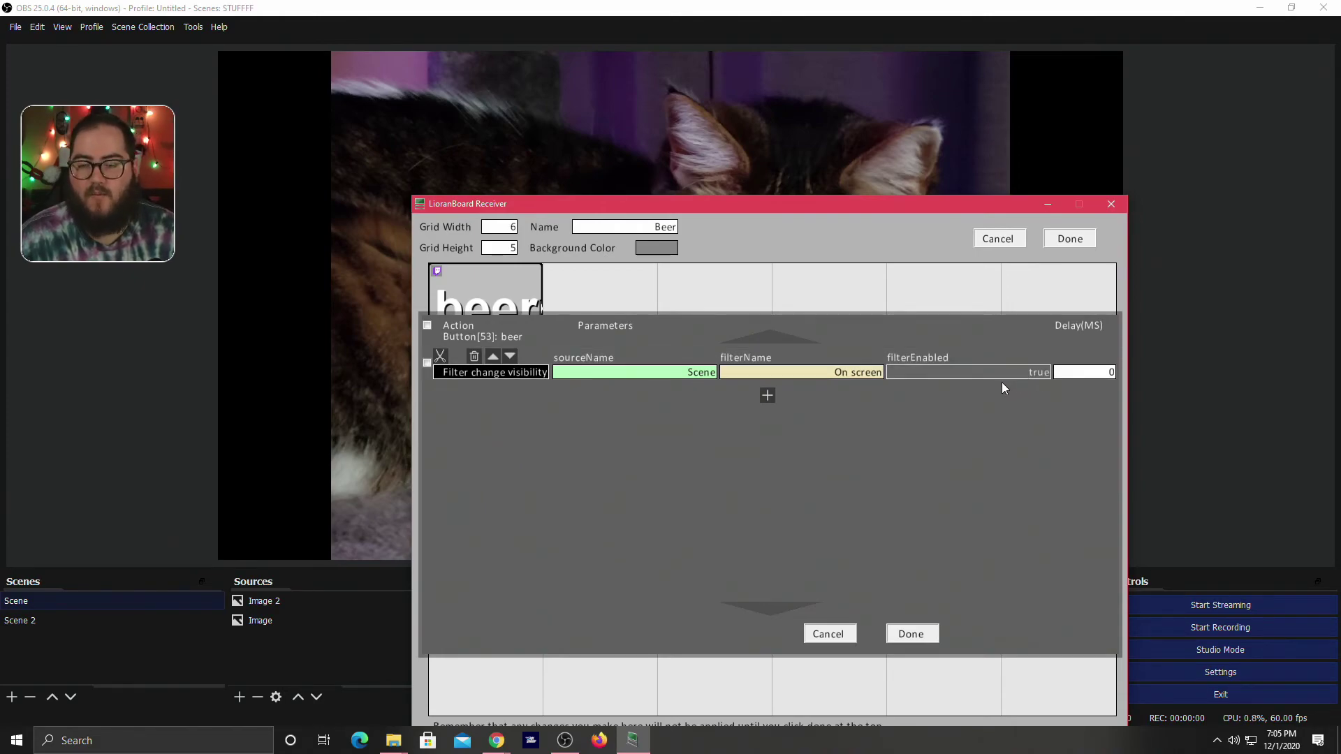
pyautogui.click(919, 631)
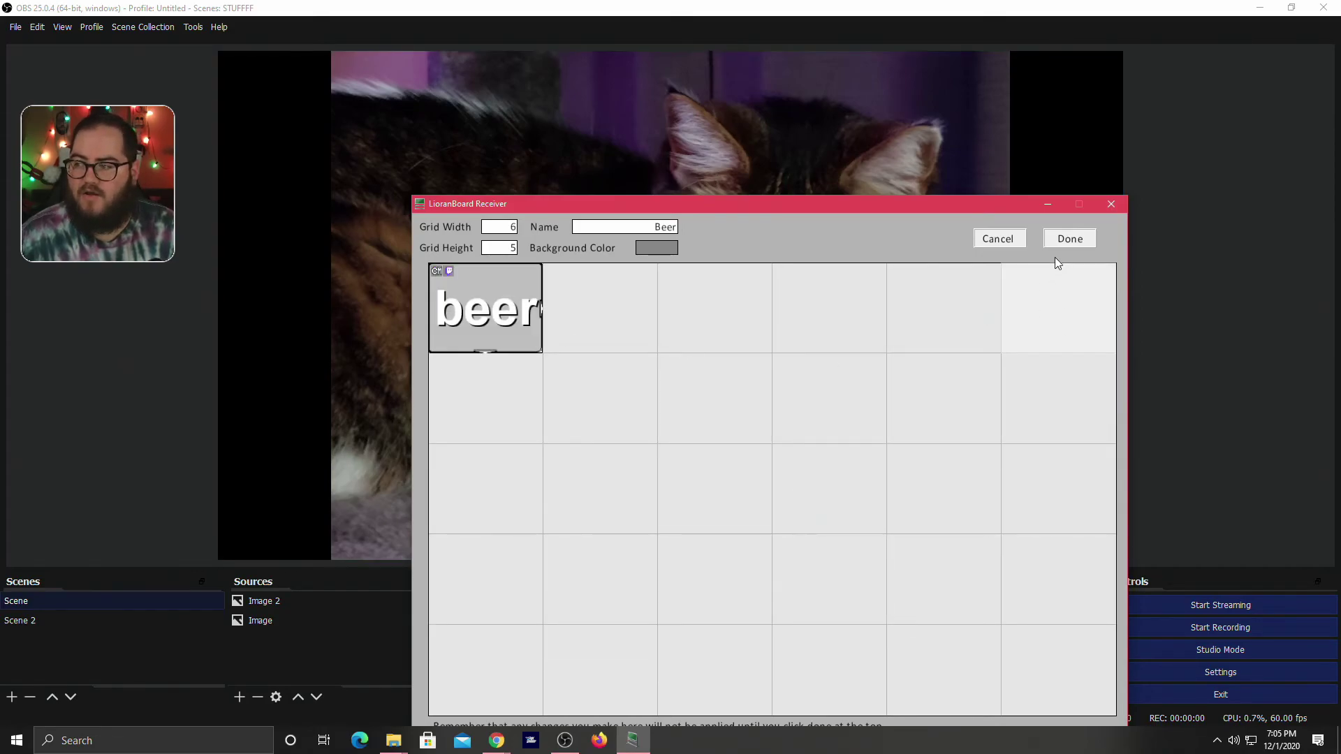
pyautogui.click(1075, 237)
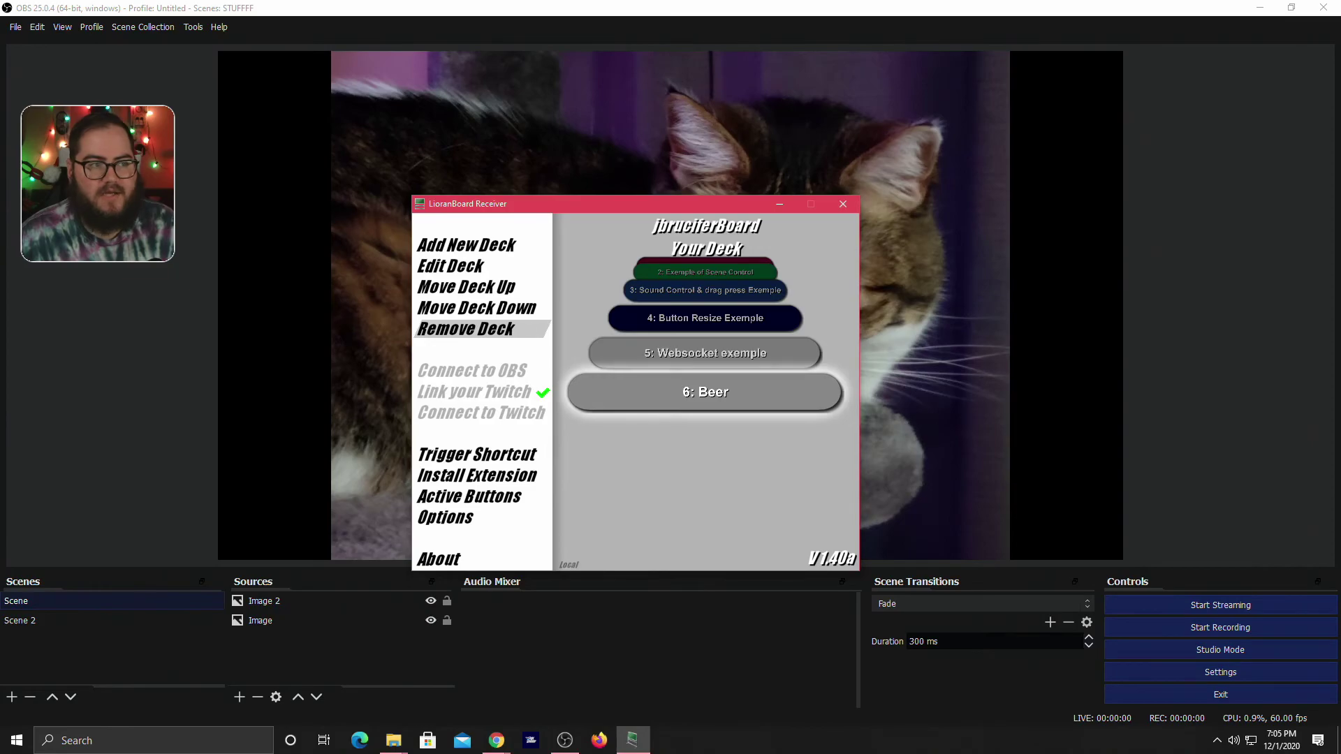
# Switch to the Twitch popout chat in Chrome, place it over the OBS window, and send !beer to test the trigger
pyautogui.hotkey('alt', 'Tab')
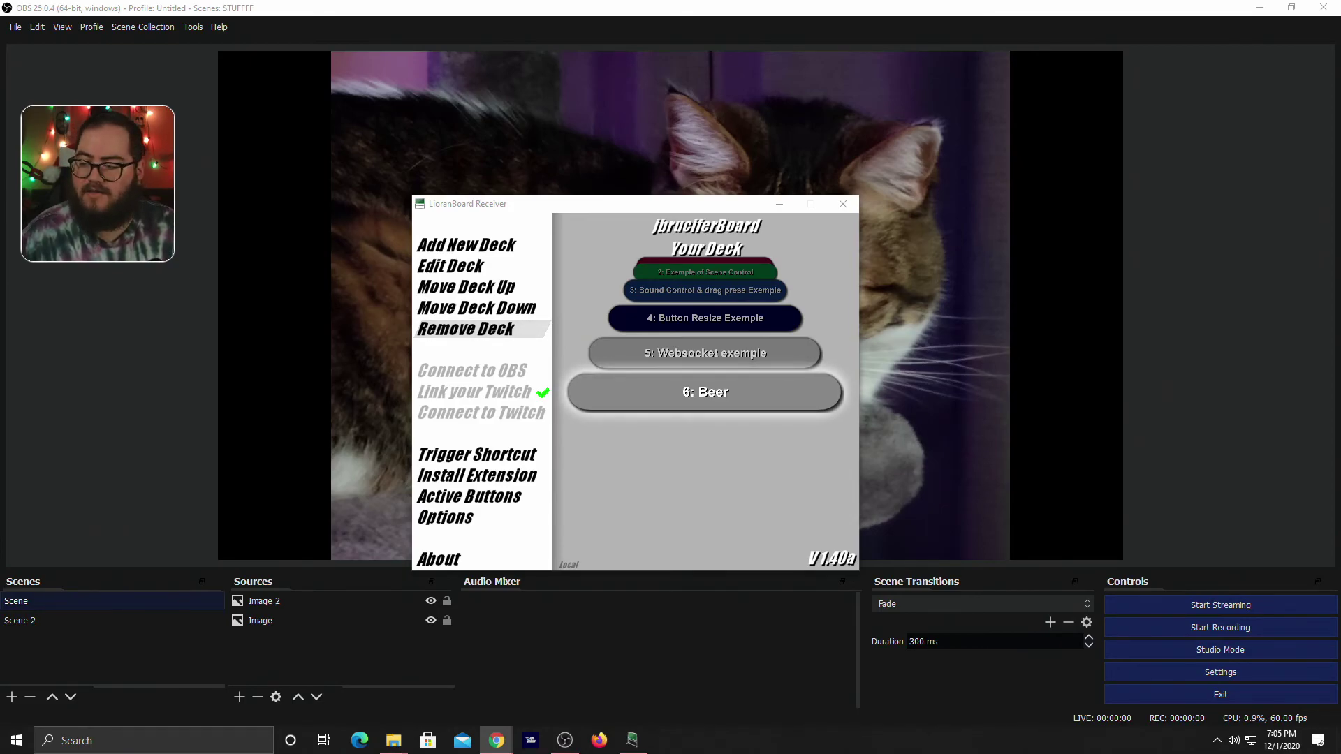
pyautogui.click(992, 10)
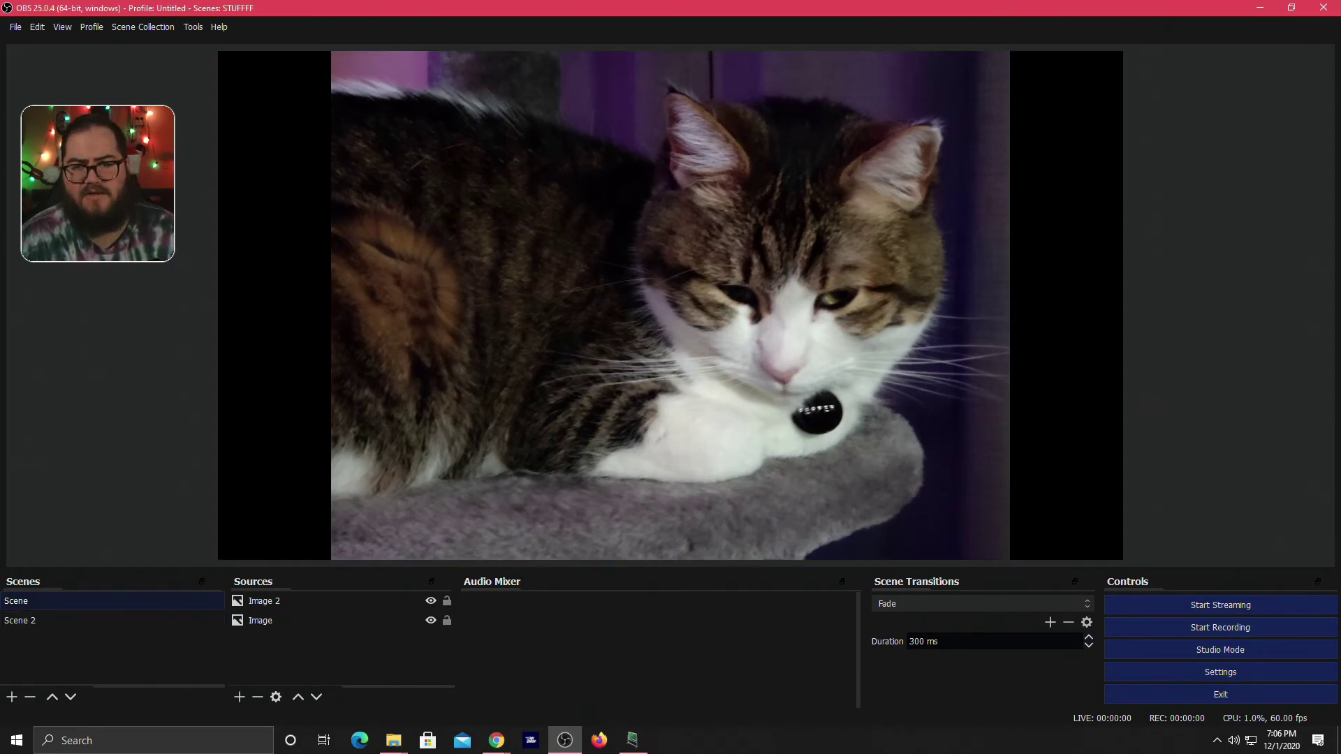
pyautogui.hotkey('alt', 'Tab')
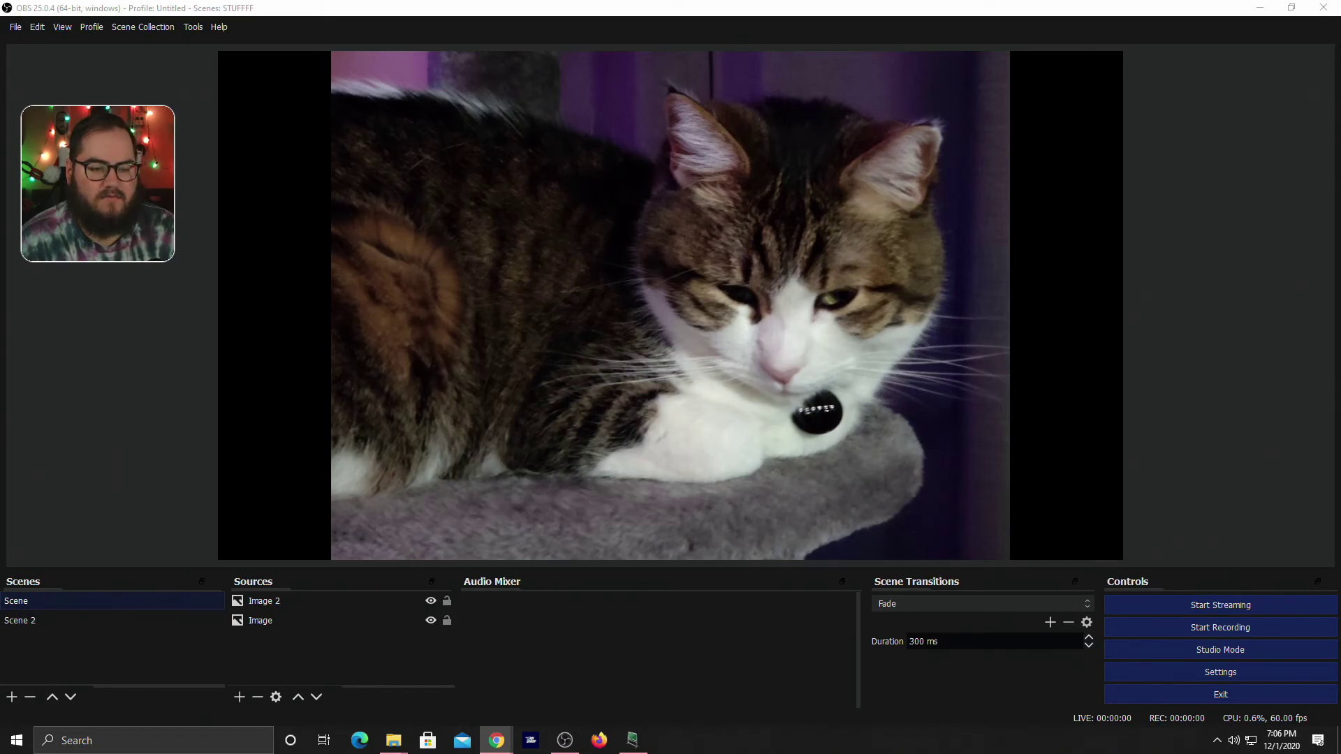
pyautogui.moveTo(0, 237); pyautogui.dragTo(1156, 280)
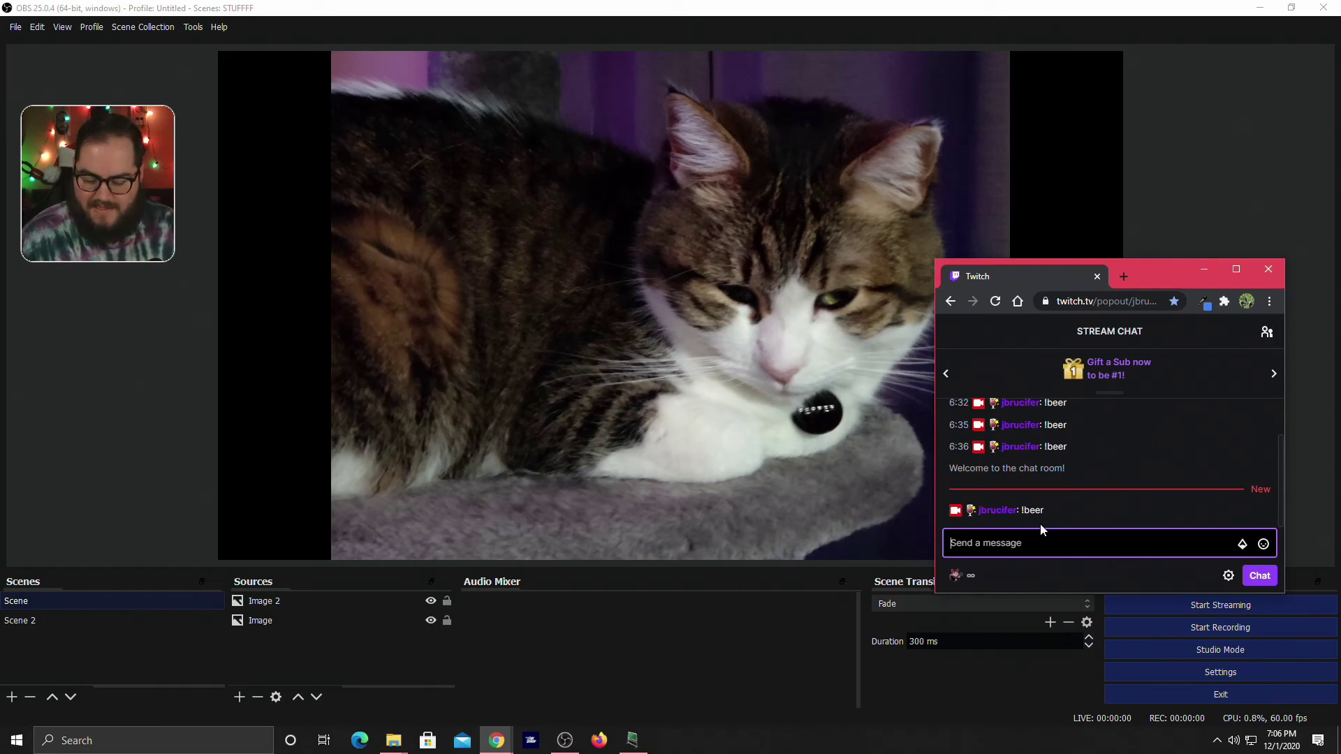
pyautogui.write('!bber')
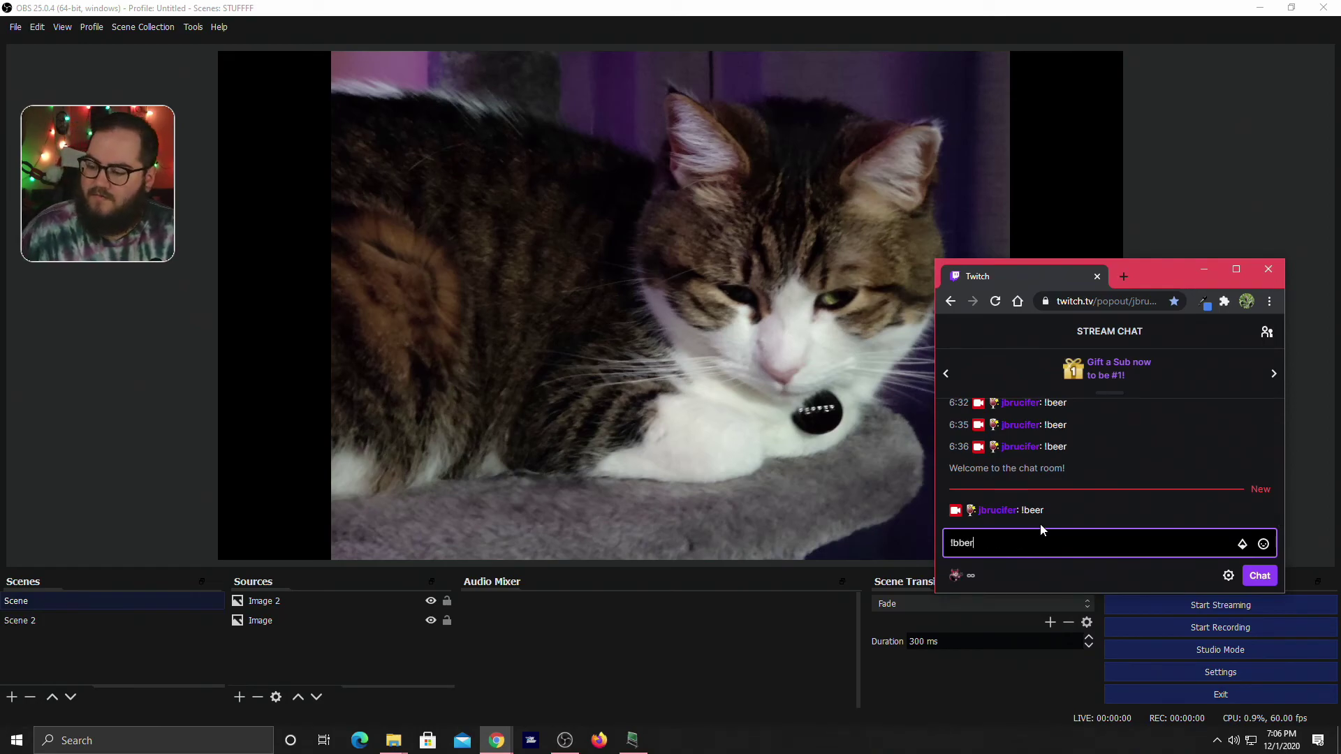
pyautogui.press('BackSpace')
pyautogui.press('BackSpace')
pyautogui.press('BackSpace')
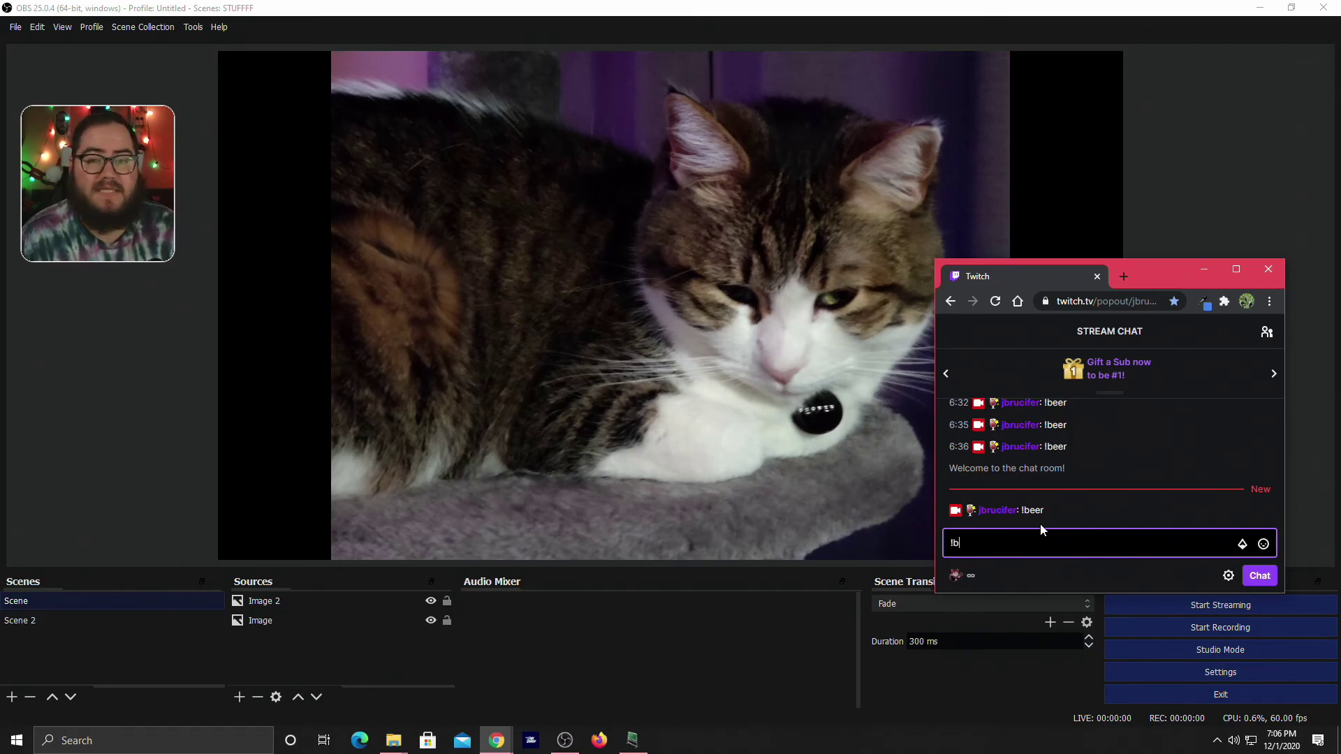
pyautogui.write('eer')
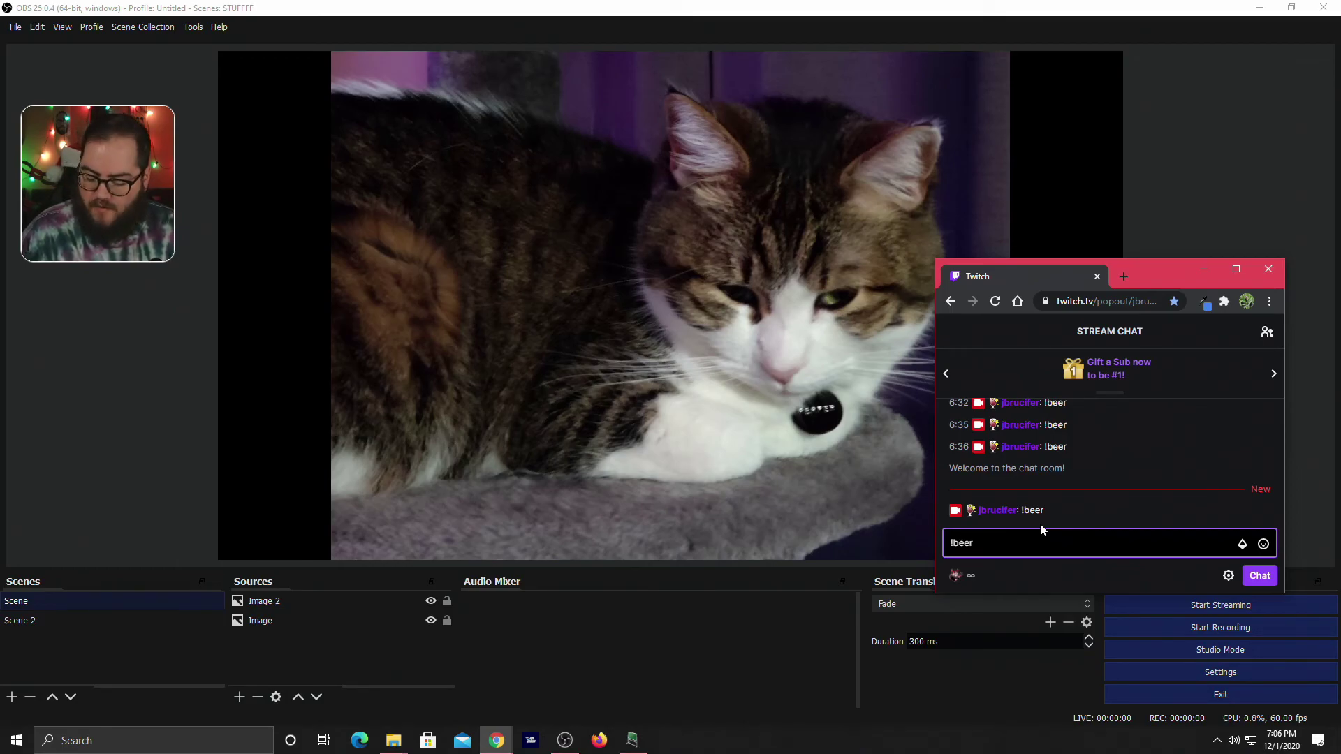
pyautogui.press('Return')
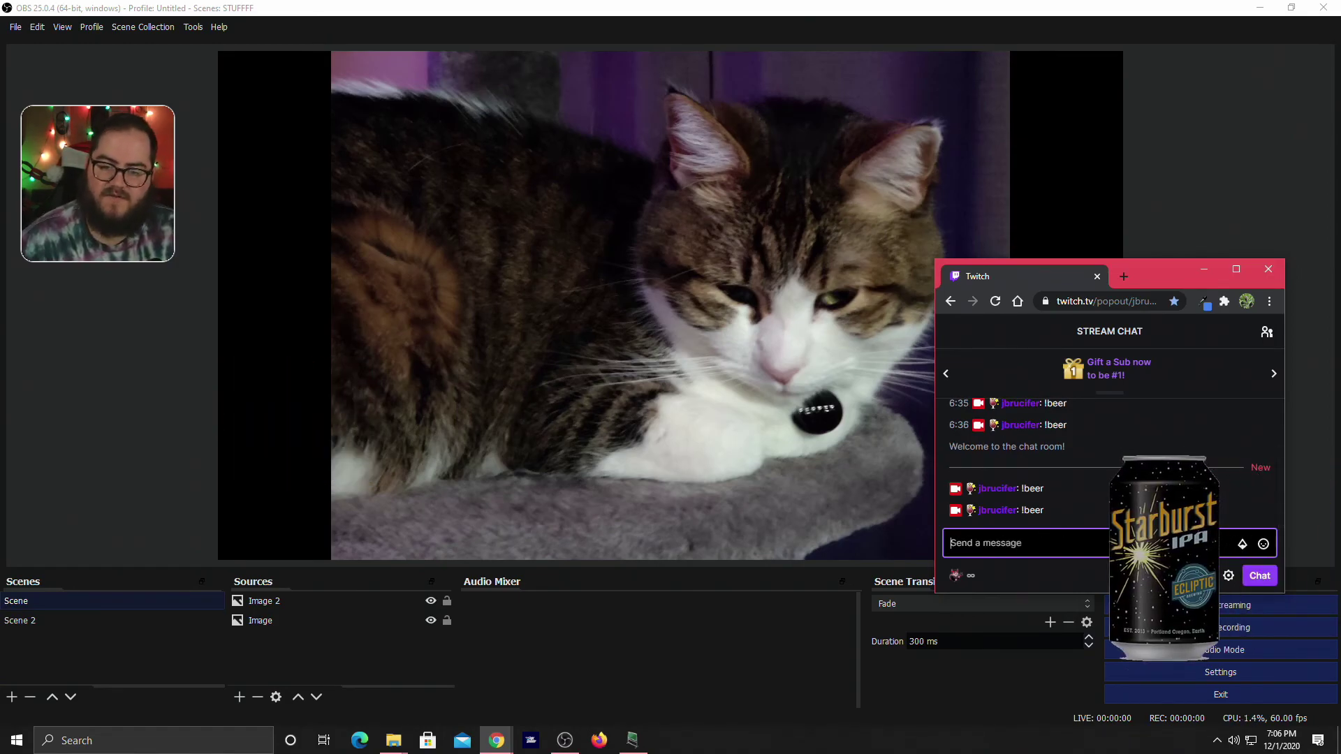
# Switch to OBS and open the filters of Scene to watch the On screen and off screen filters
pyautogui.rightClick(57, 600)
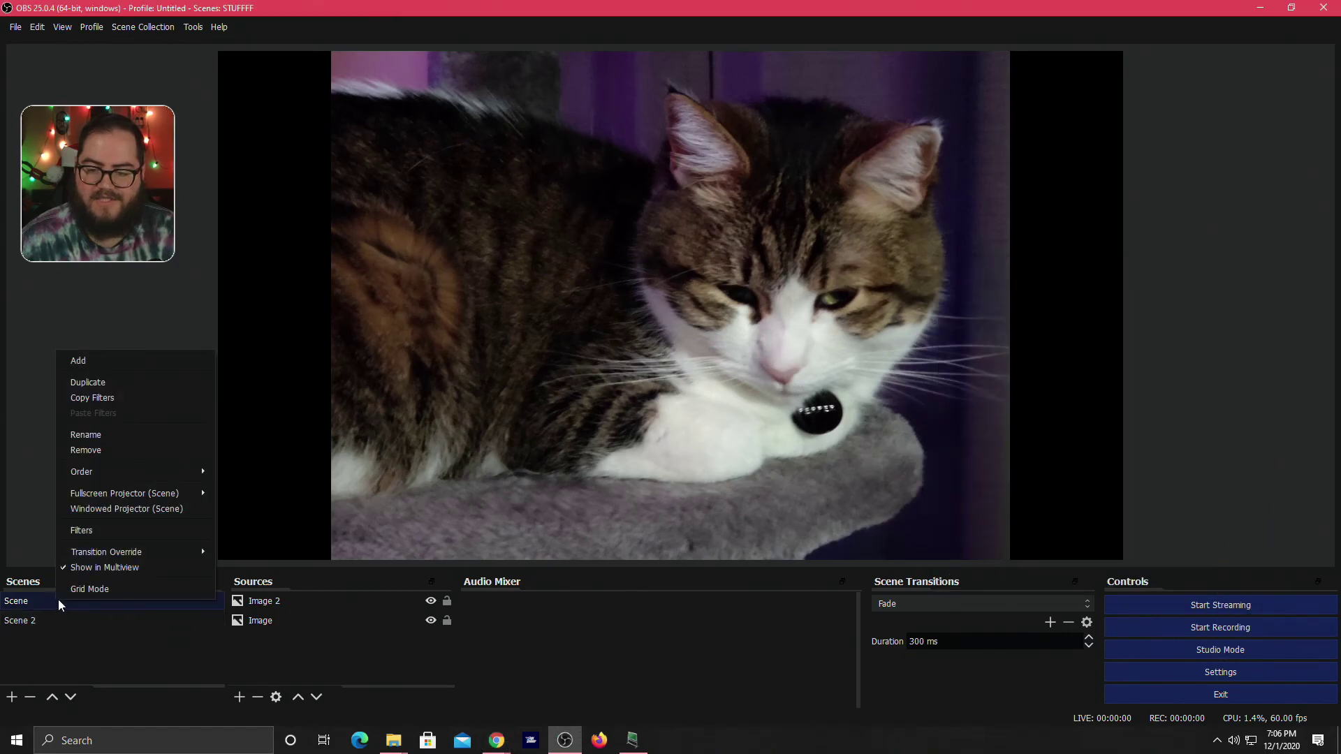
pyautogui.click(103, 537)
pyautogui.moveTo(596, 110); pyautogui.dragTo(547, 124)
pyautogui.click(632, 740)
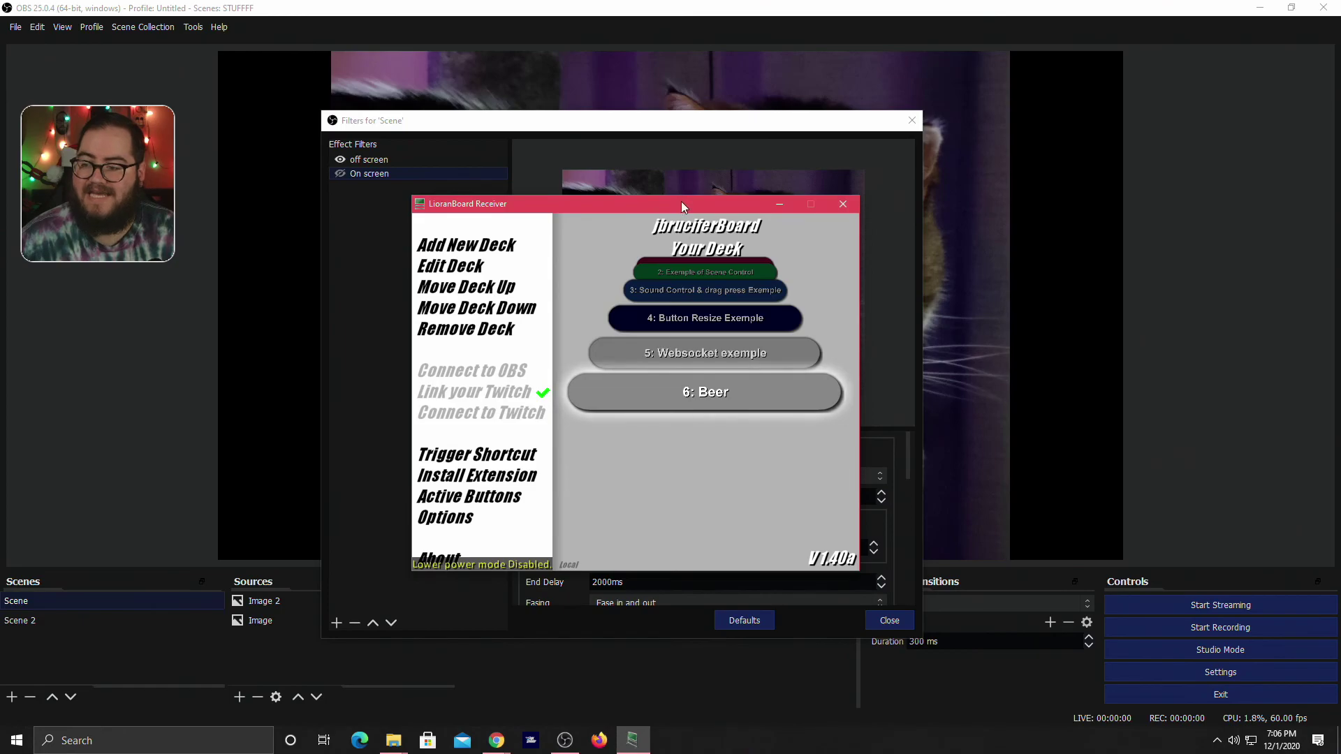
pyautogui.click(831, 142)
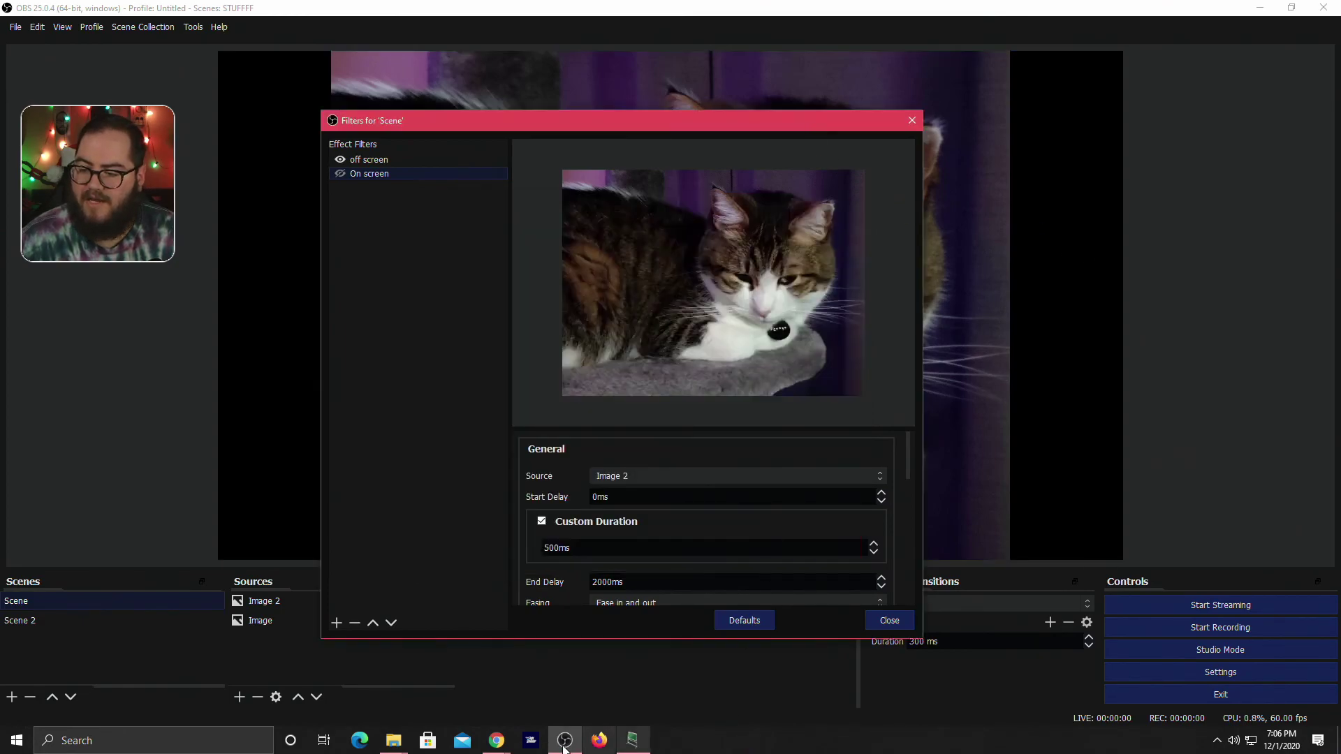
# Bring the Twitch popout chat up beside the open filters window and send !beer again
pyautogui.click(497, 740)
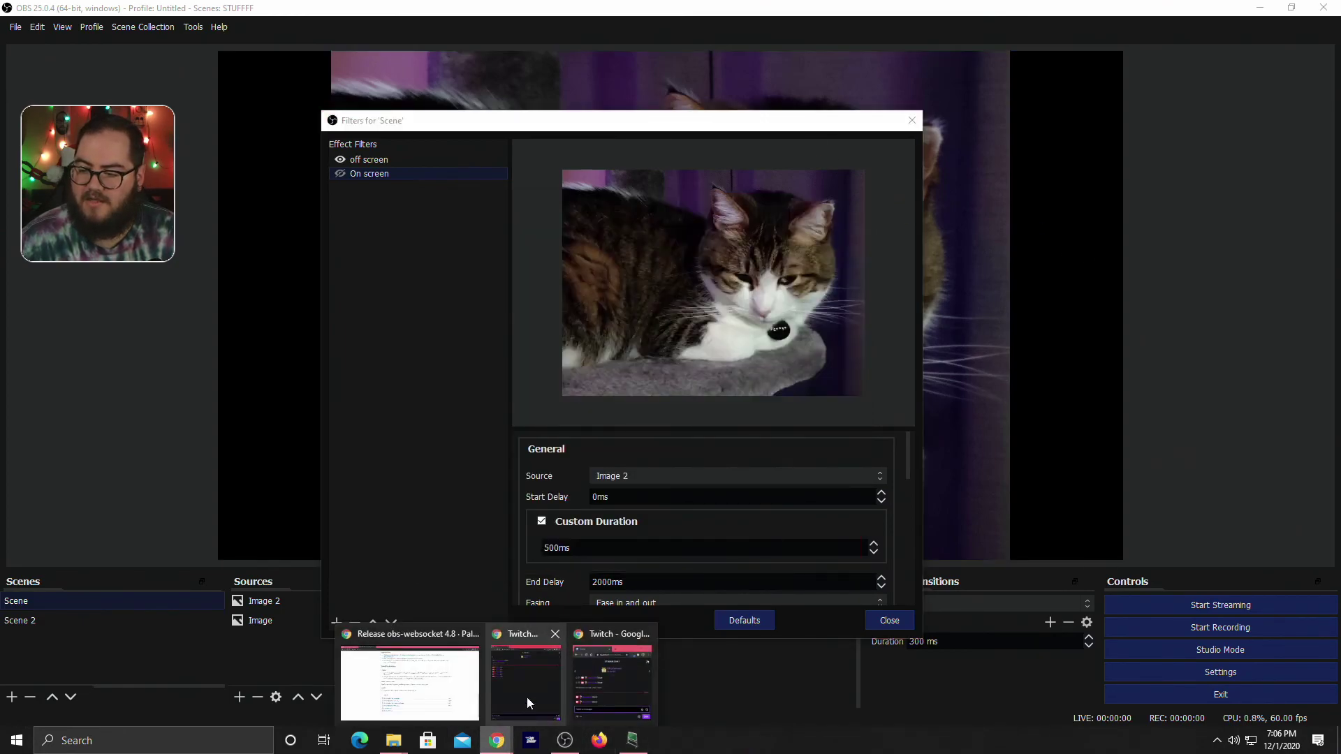
pyautogui.click(517, 639)
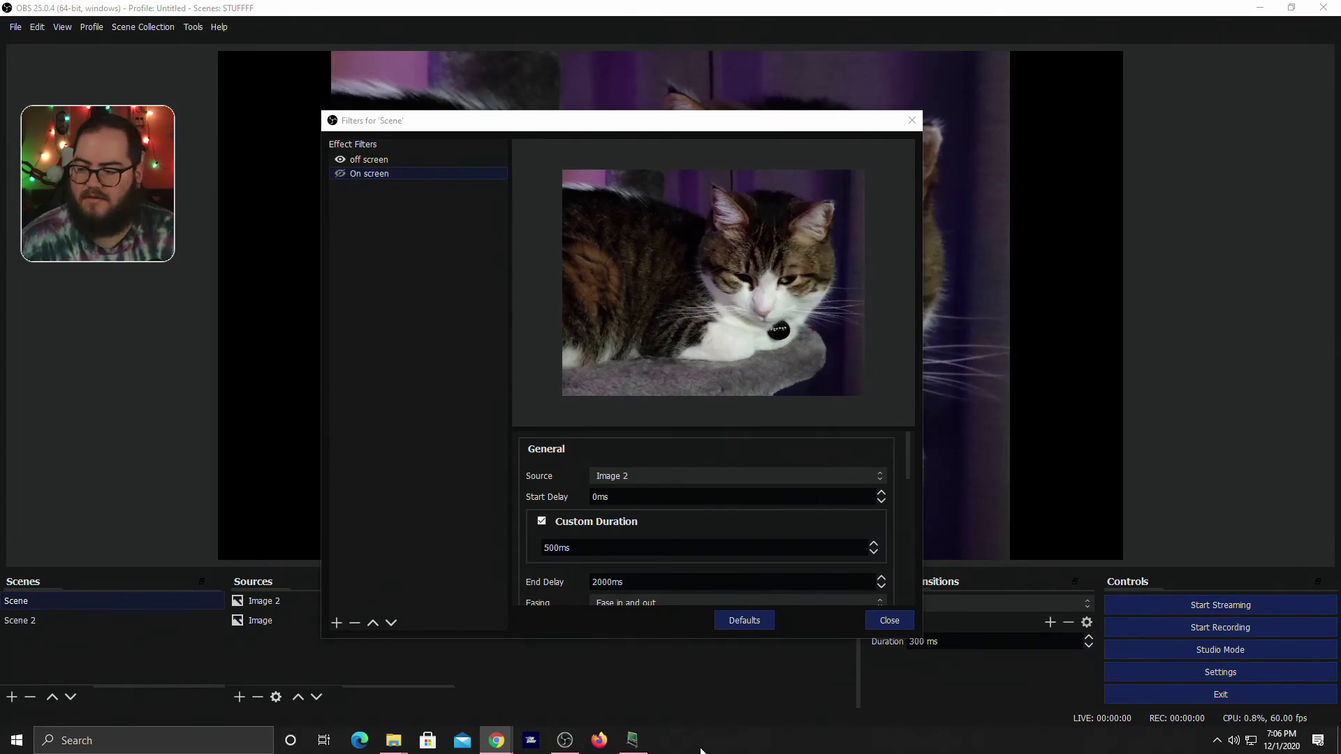
pyautogui.moveTo(496, 740)
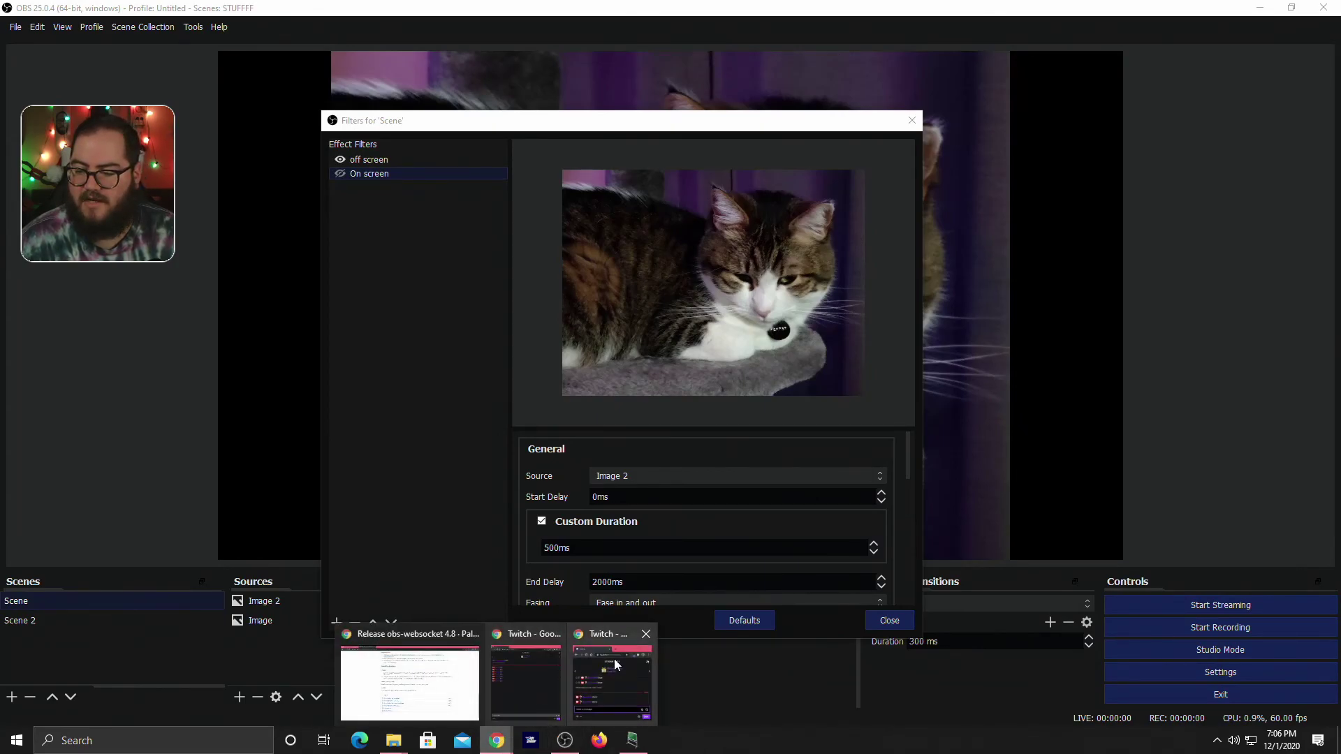
pyautogui.click(614, 664)
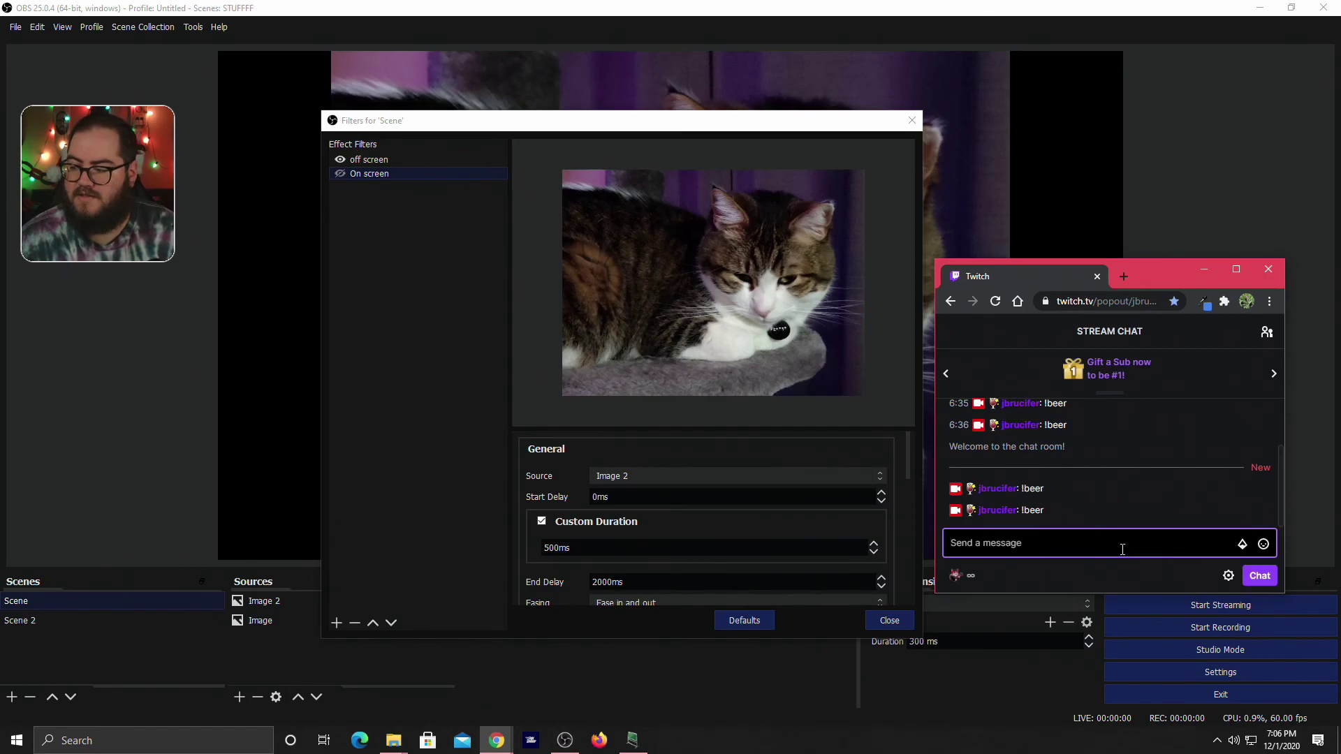
pyautogui.write('!beer')
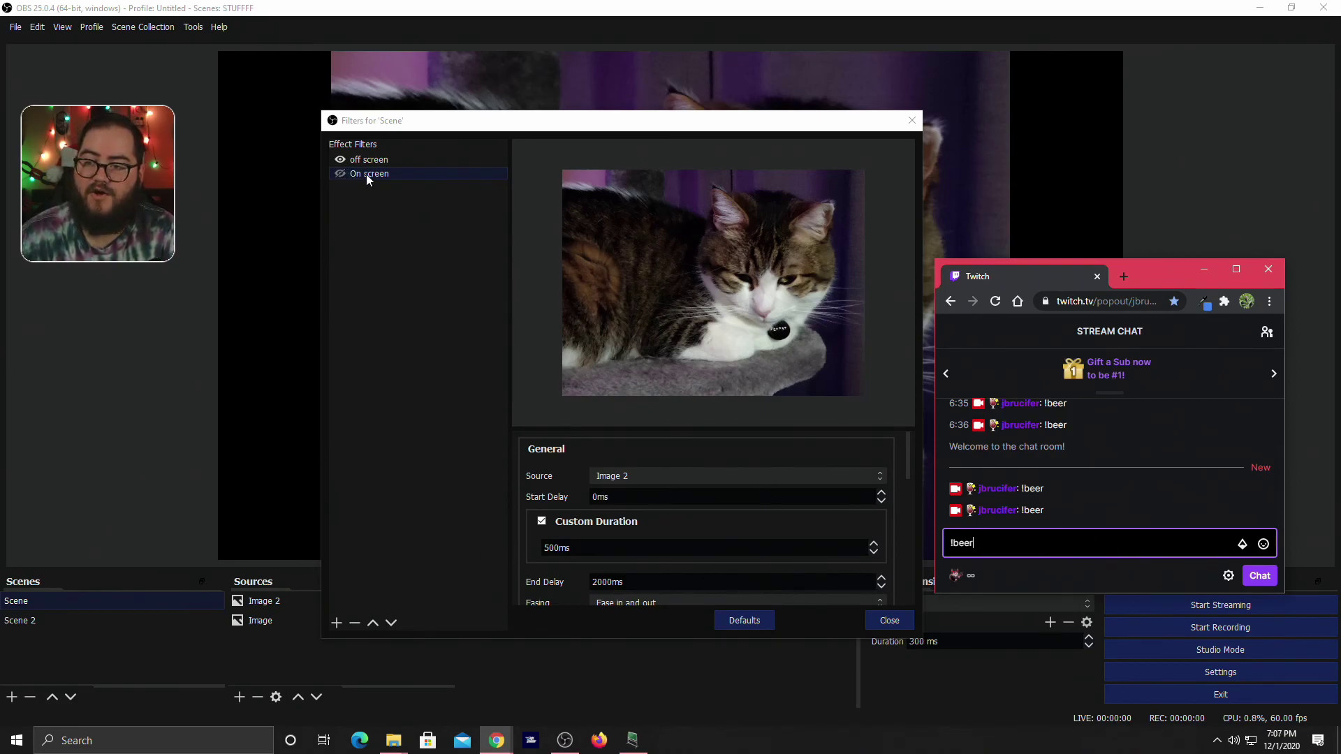
pyautogui.press('Return')
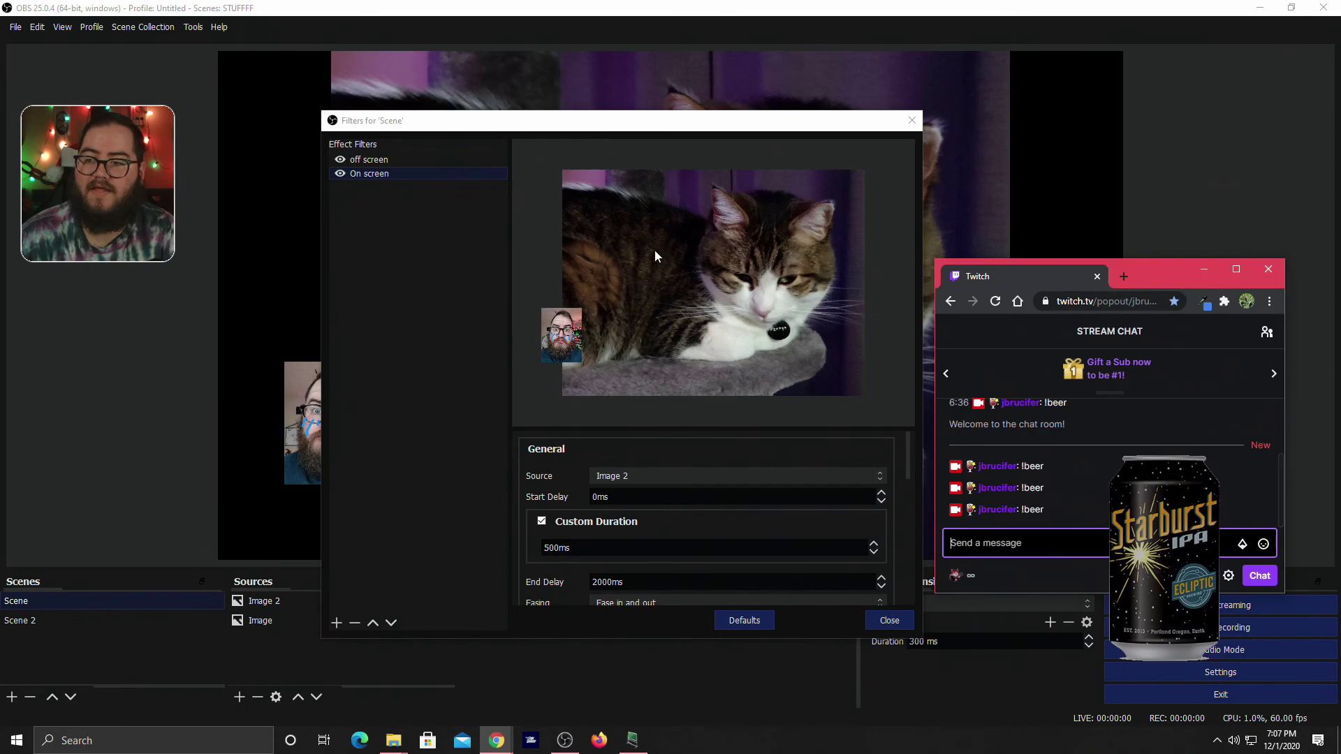